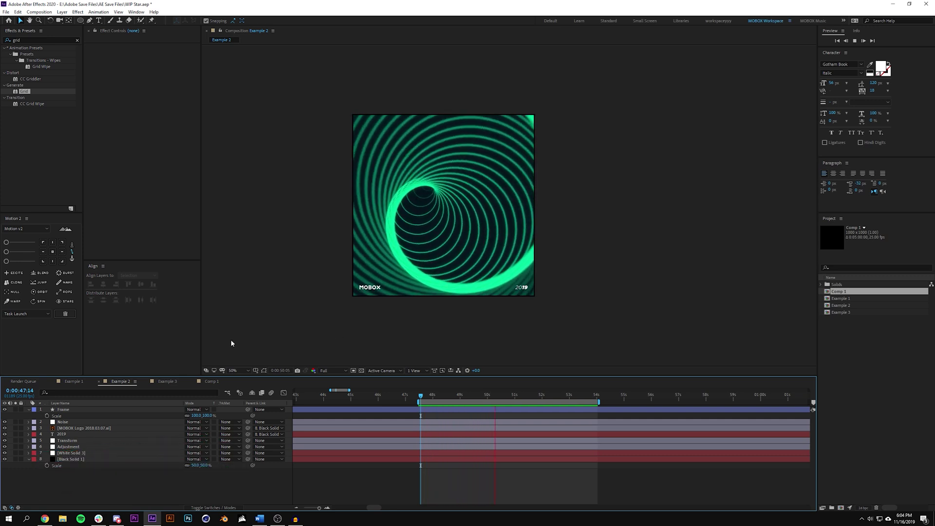
Preview the animation in the Example 3 composition, and bring up Example 1.
{"action": "left_click", "coordinate": [166, 381]}
{"action": "key", "text": "space"}
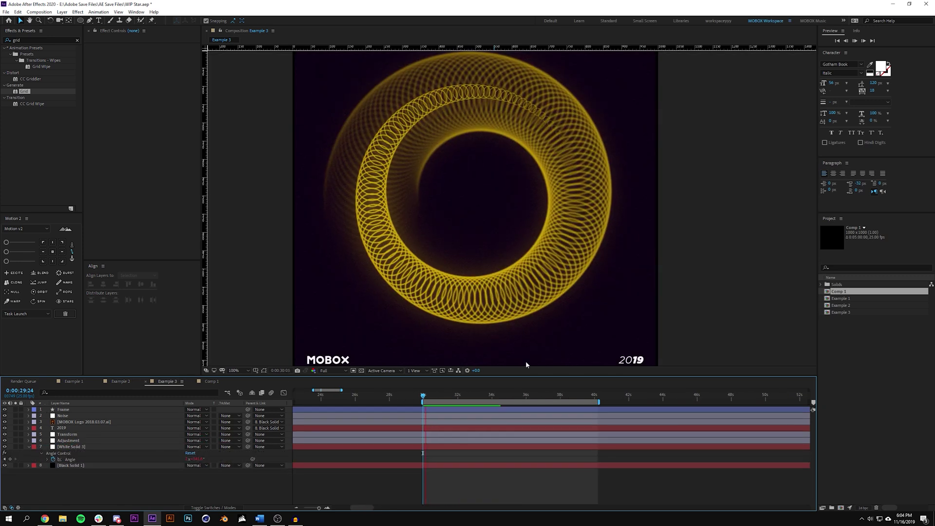
{"action": "key", "text": "comma"}
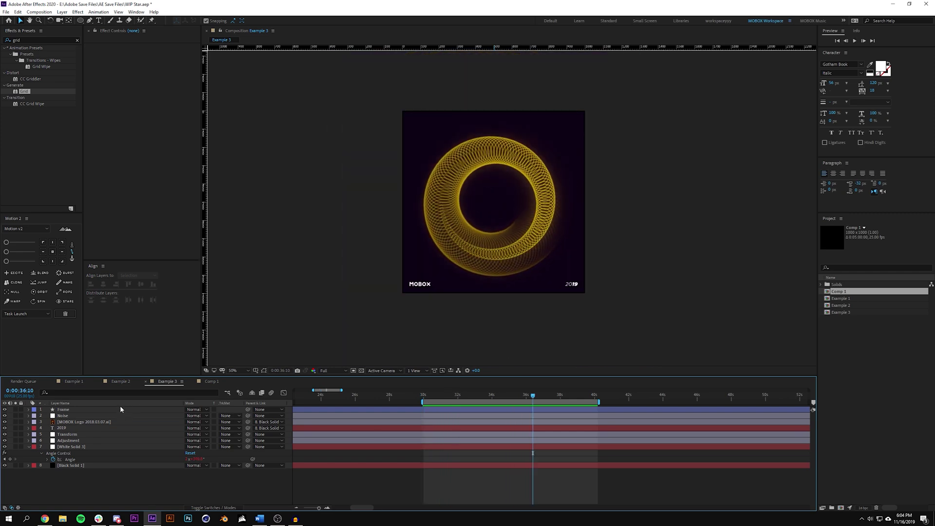
{"action": "left_click", "coordinate": [73, 381]}
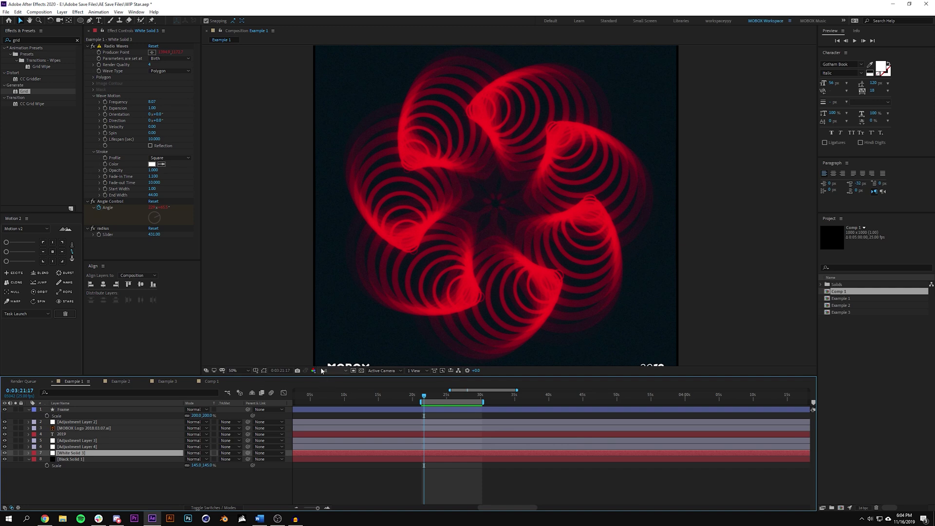
Examine the circle diagram with the sine and cosine formulas in Comp 1, enlarging the composition viewer.
{"action": "left_click", "coordinate": [212, 380]}
{"action": "left_click_drag", "start_coordinate": [525, 193], "coordinate": [529, 205]}
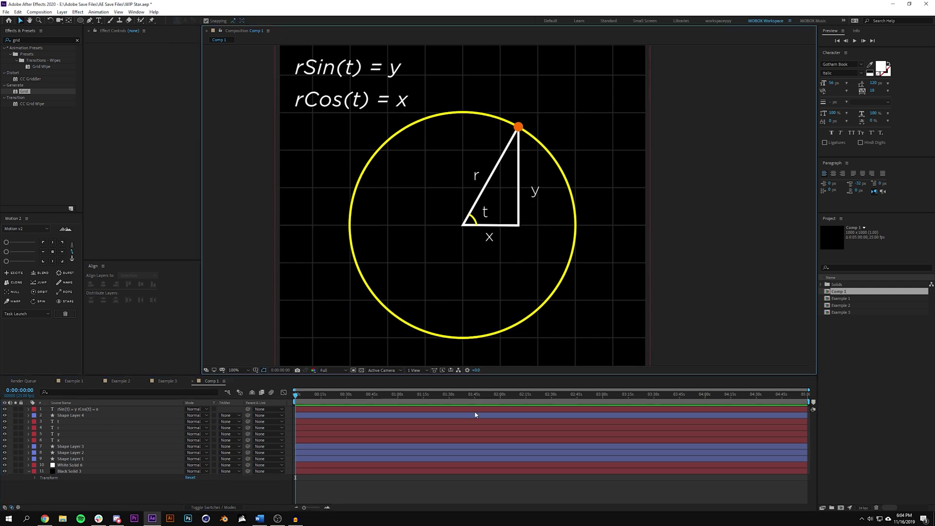
{"action": "left_click_drag", "start_coordinate": [480, 374], "coordinate": [482, 421]}
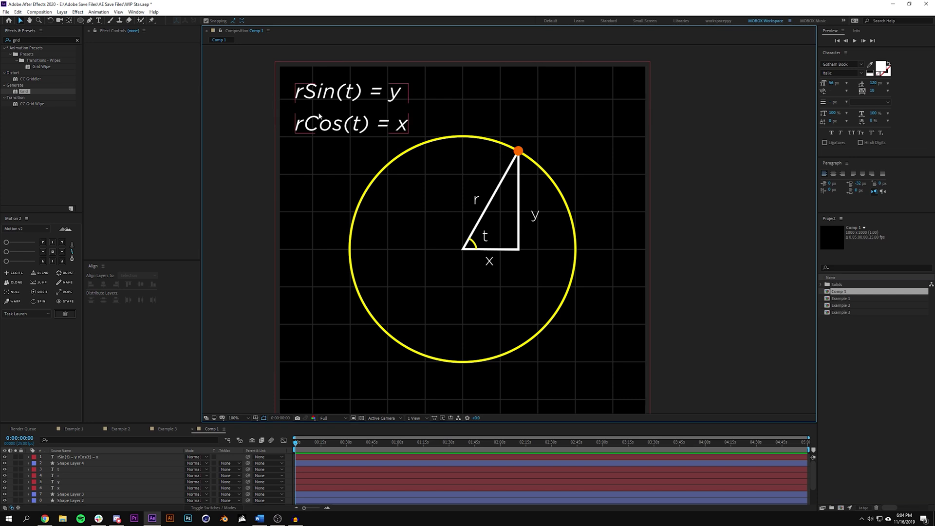
Play back the red wave animation in Example 1, and restore the timeline to its larger height.
{"action": "left_click", "coordinate": [74, 429]}
{"action": "key", "text": "space"}
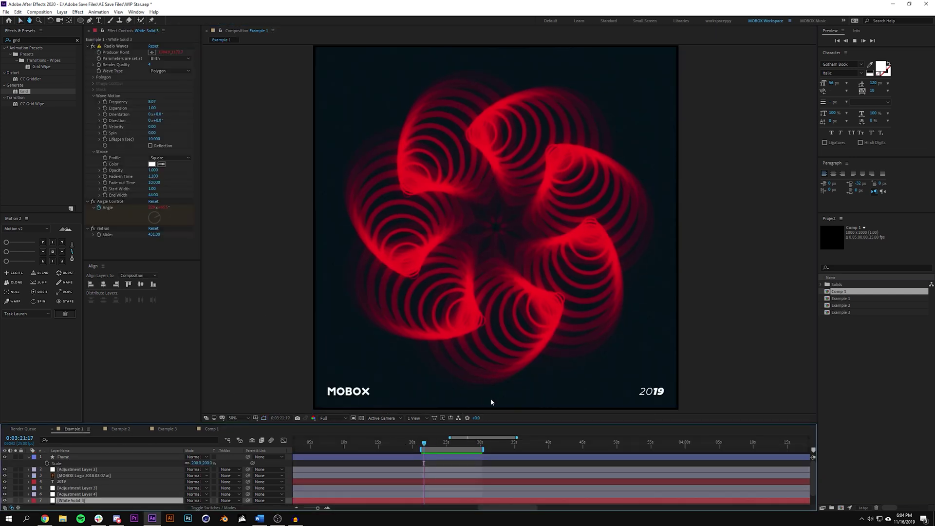
{"action": "key", "text": "space"}
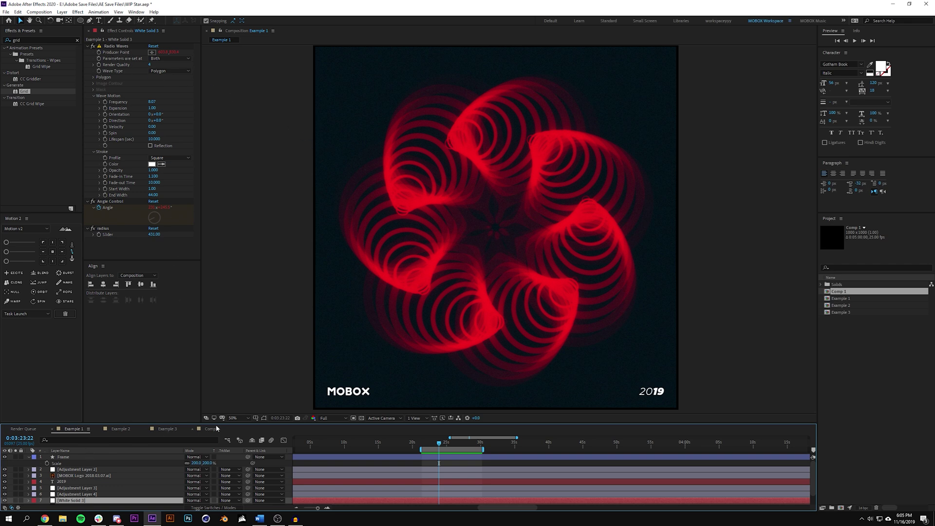
{"action": "left_click_drag", "start_coordinate": [238, 423], "coordinate": [239, 379]}
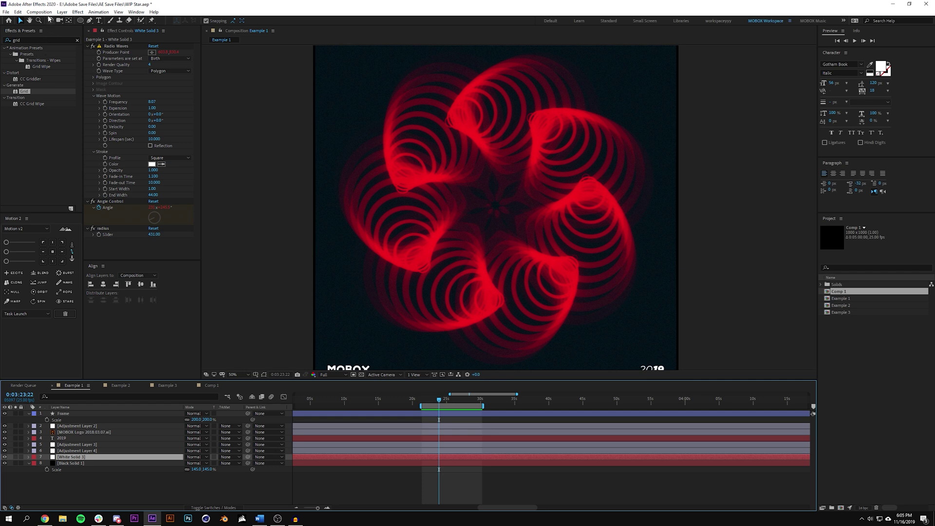
Create a new 2000 x 2000 px composition named Comp 2 at 25 frames per second, five minutes long.
{"action": "left_click", "coordinate": [30, 13]}
{"action": "left_click", "coordinate": [37, 18]}
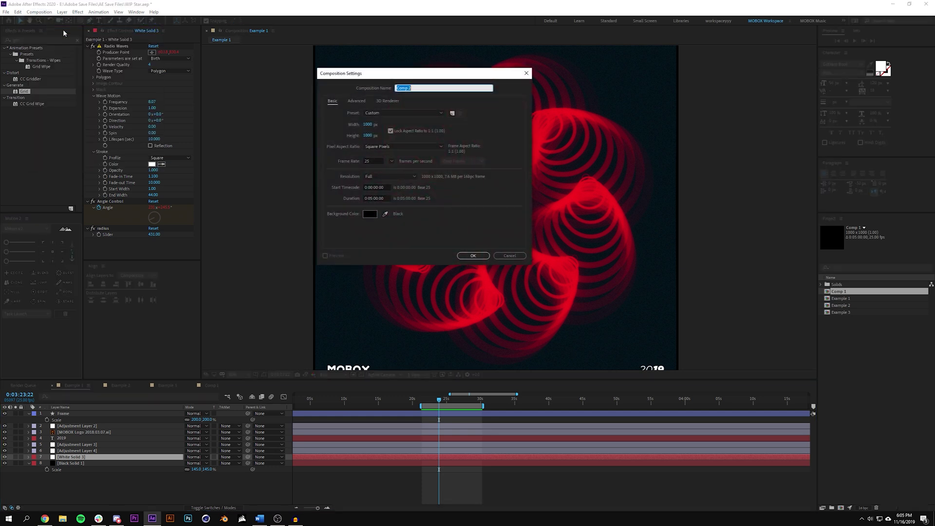
{"action": "left_click", "coordinate": [365, 125]}
{"action": "type", "text": "200"}
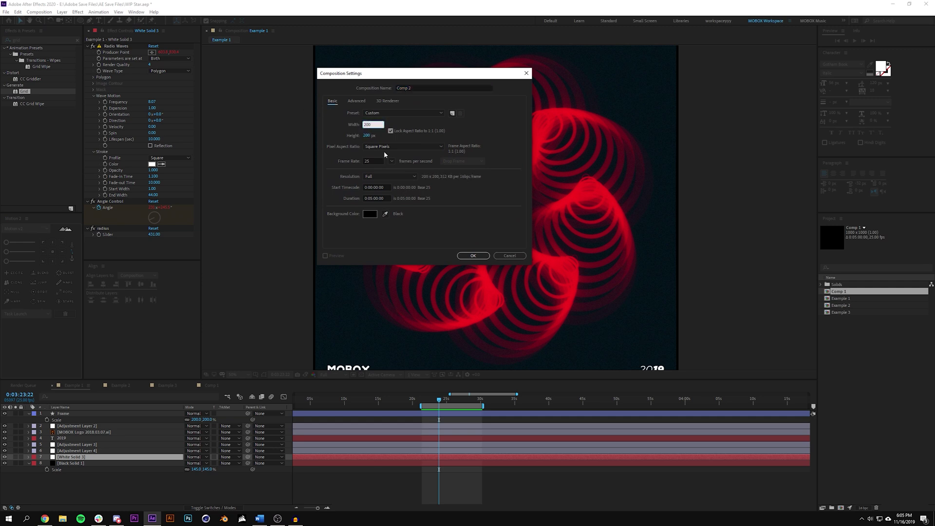
{"action": "type", "text": "0"}
{"action": "key", "text": "Return"}
{"action": "left_click", "coordinate": [473, 256]}
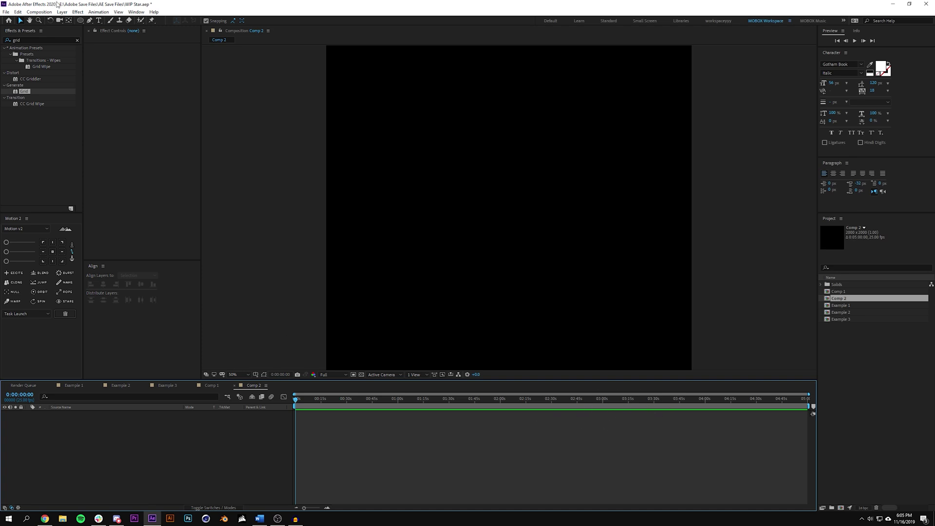
Add a white 2000 x 2000 px solid layer named Wave to the new composition.
{"action": "left_click", "coordinate": [62, 11]}
{"action": "mouse_move", "coordinate": [161, 21]}
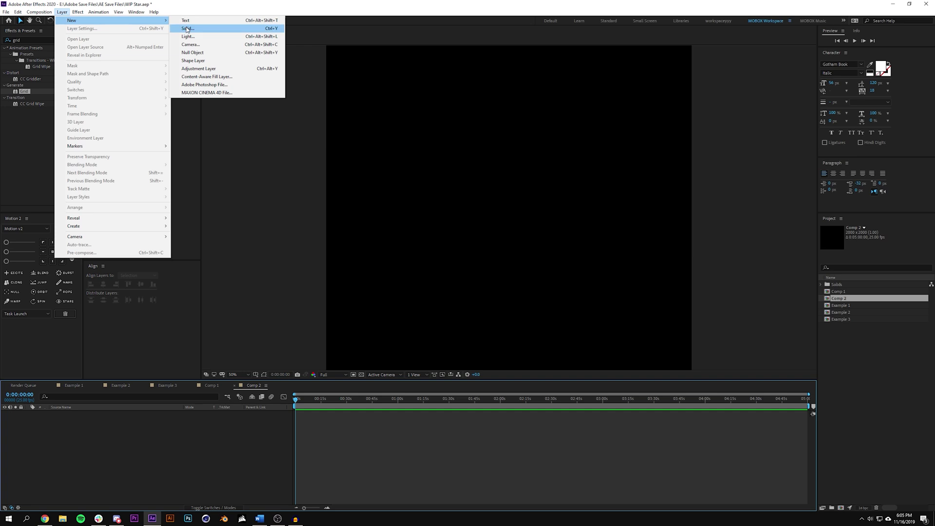
{"action": "left_click", "coordinate": [186, 29]}
{"action": "left_click_drag", "start_coordinate": [116, 10], "coordinate": [198, 85]}
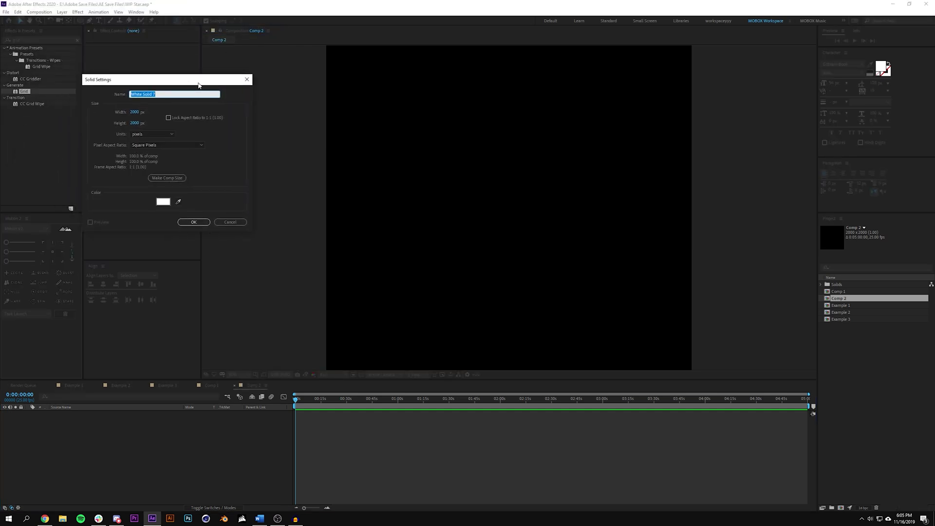
{"action": "type", "text": "Wave"}
{"action": "left_click", "coordinate": [194, 220]}
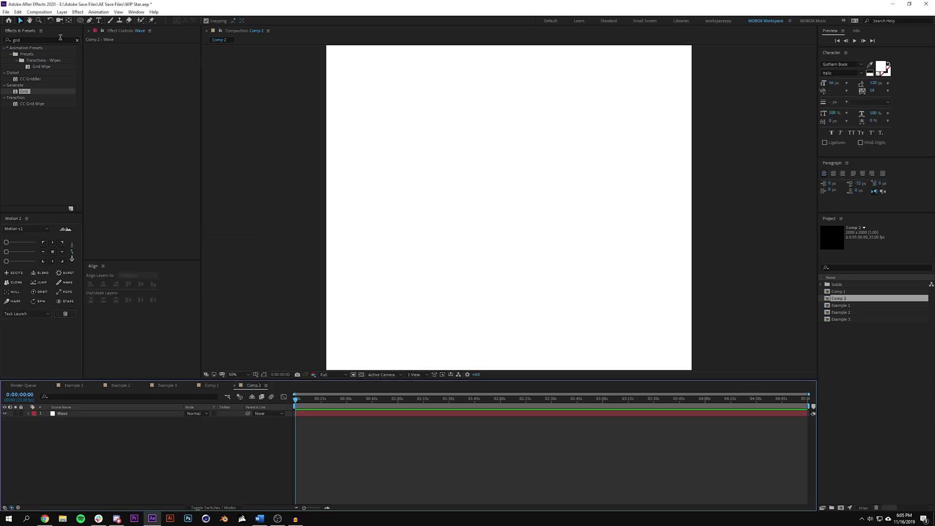
Apply the Radio Waves effect to the Wave layer and view it at about 8 seconds against the transparency grid.
{"action": "double_click", "coordinate": [37, 42]}
{"action": "type", "text": "radio"}
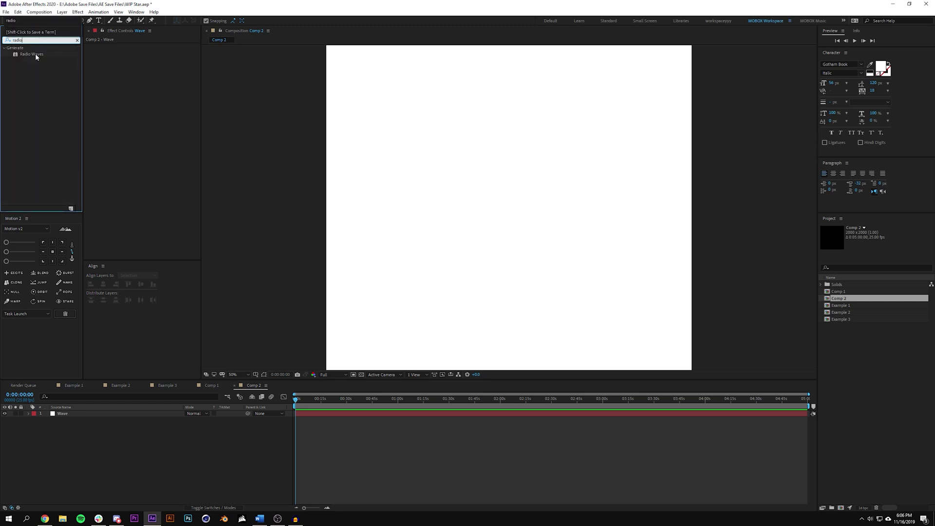
{"action": "left_click_drag", "start_coordinate": [35, 53], "coordinate": [360, 146]}
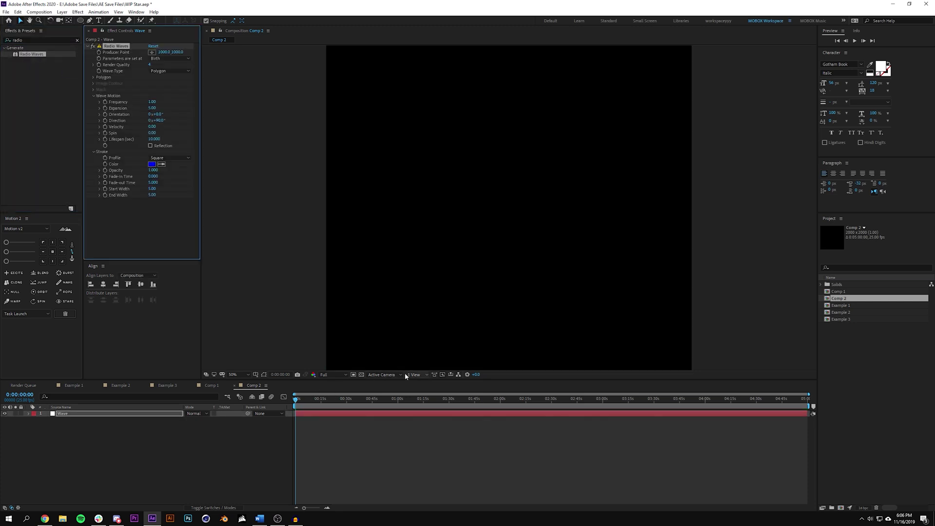
{"action": "left_click", "coordinate": [361, 375]}
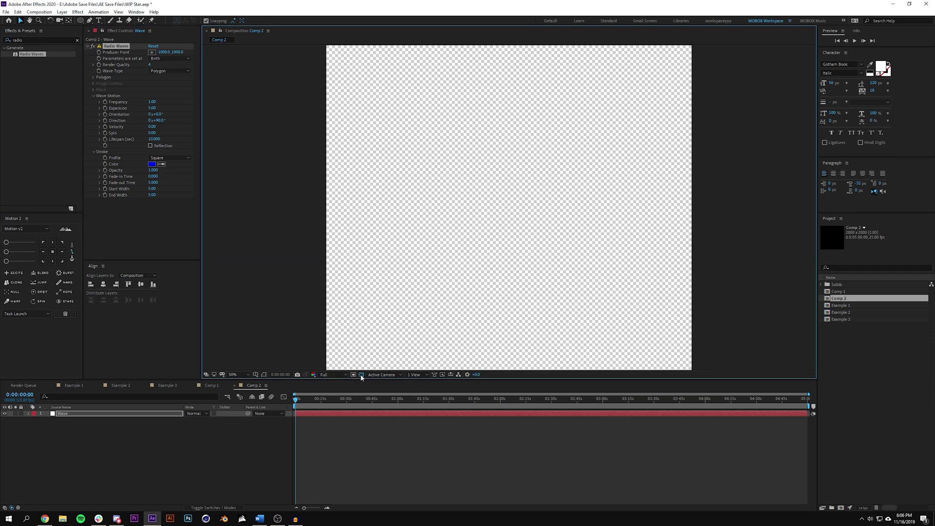
{"action": "left_click_drag", "start_coordinate": [326, 396], "coordinate": [309, 395]}
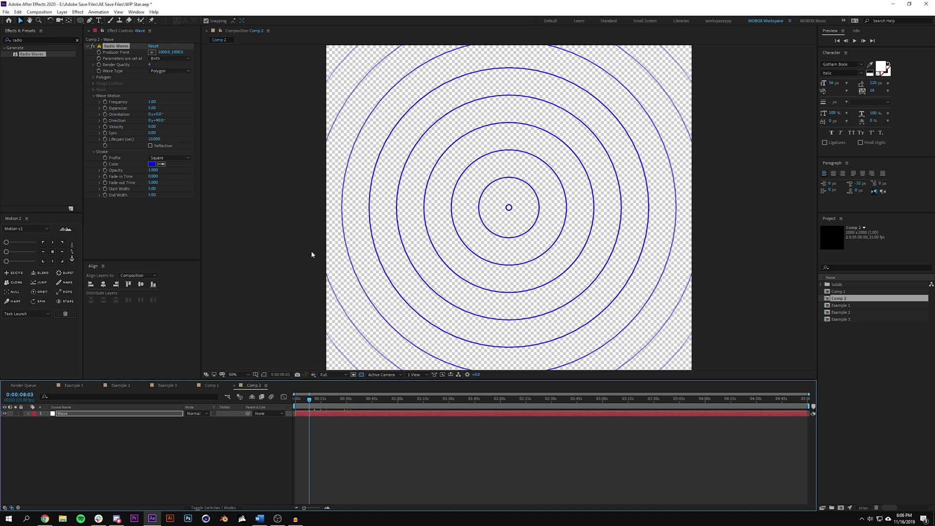
Add a black solid named Background, place it beneath the Wave layer and lock it.
{"action": "left_click", "coordinate": [62, 12]}
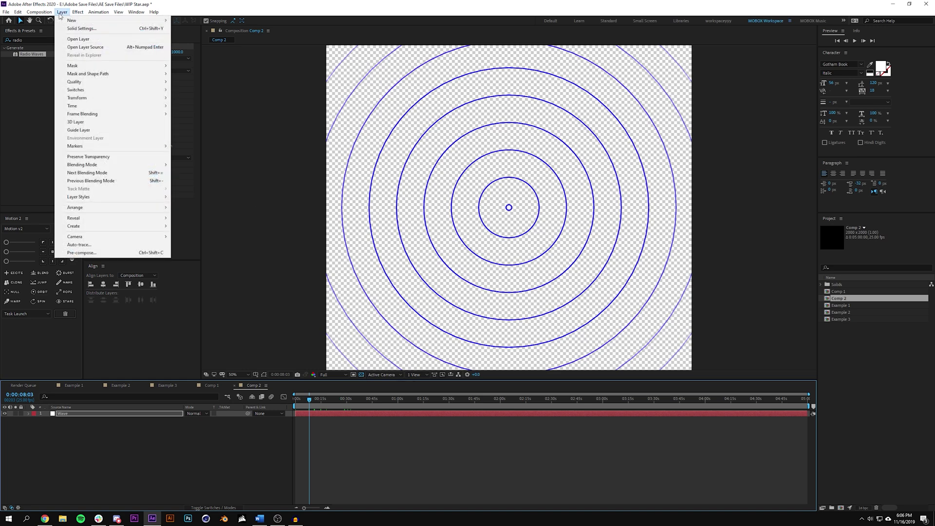
{"action": "mouse_move", "coordinate": [61, 23]}
{"action": "left_click", "coordinate": [185, 28]}
{"action": "type", "text": "Background"}
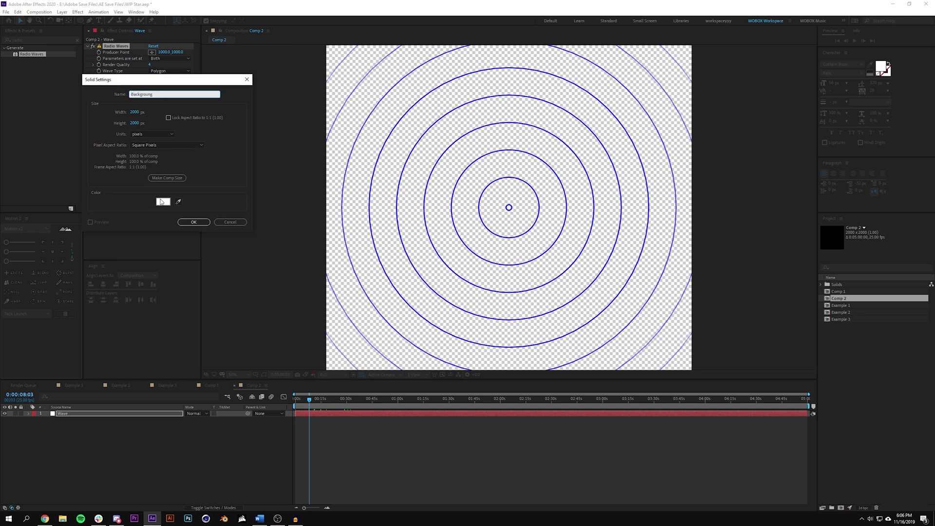
{"action": "left_click", "coordinate": [163, 201]}
{"action": "left_click_drag", "start_coordinate": [223, 198], "coordinate": [126, 198]}
{"action": "left_click", "coordinate": [321, 92]}
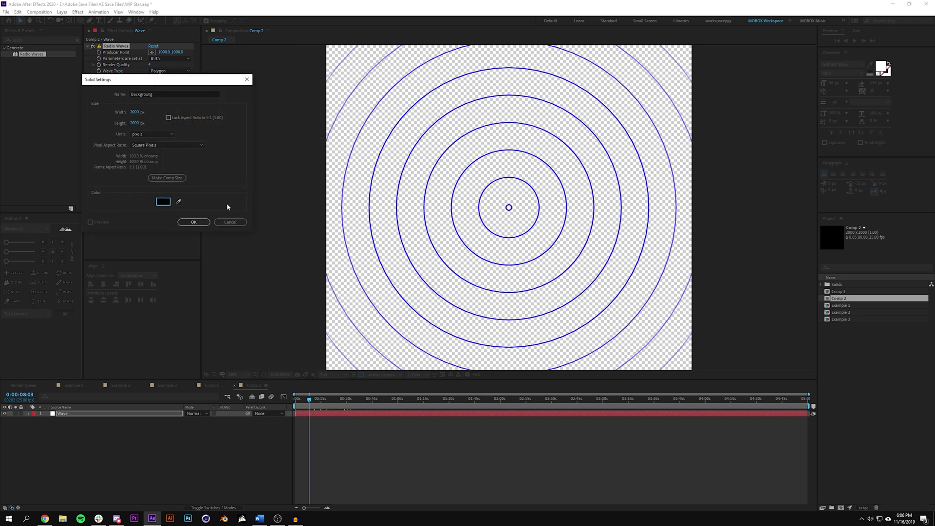
{"action": "left_click", "coordinate": [194, 222]}
{"action": "left_click_drag", "start_coordinate": [70, 416], "coordinate": [38, 428]}
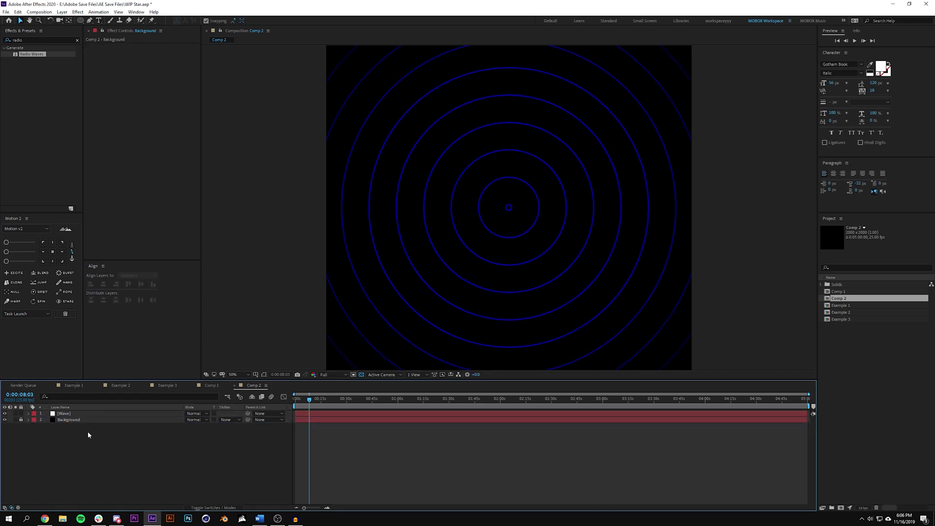
Preview the Wave layer's expanding rings from the start of the composition.
{"action": "left_click", "coordinate": [61, 414]}
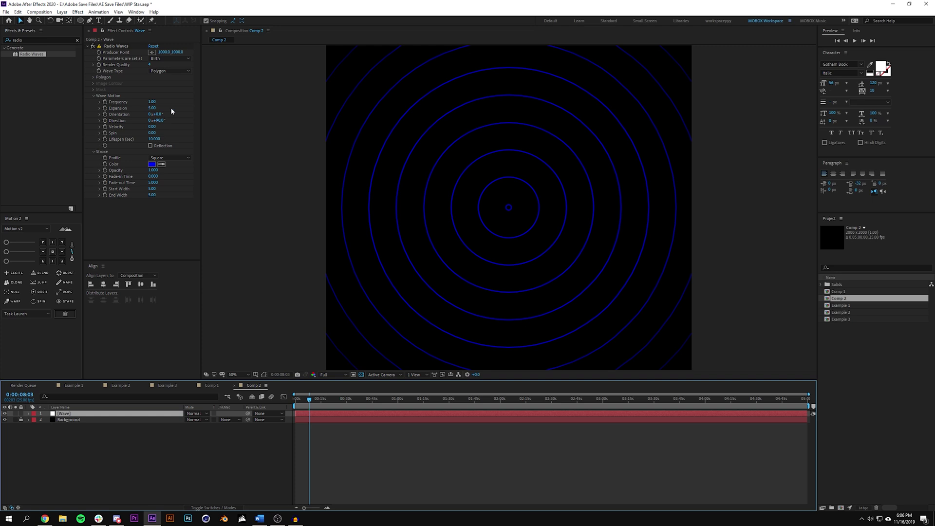
{"action": "left_click", "coordinate": [341, 427]}
{"action": "key", "text": "Home"}
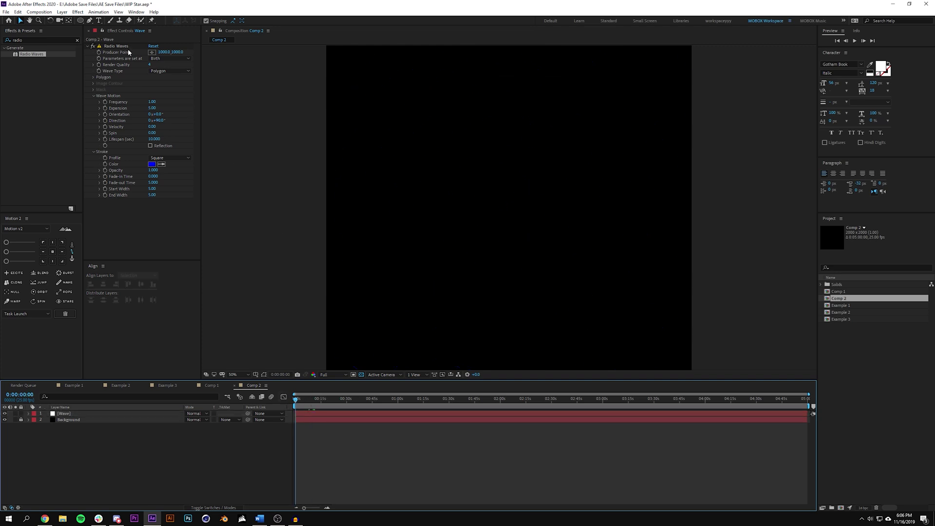
{"action": "key", "text": "space"}
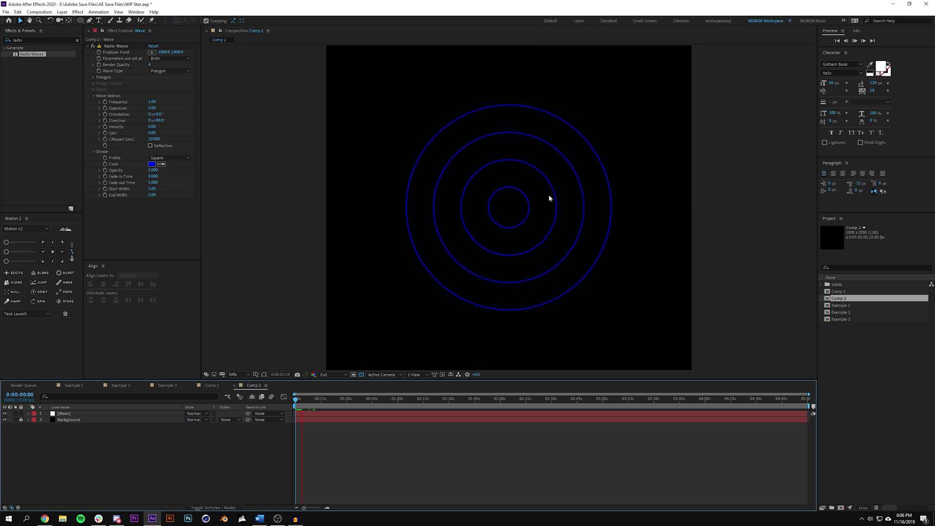
{"action": "scroll", "coordinate": [550, 198], "scroll_direction": "up", "scroll_amount": 1}
{"action": "key", "text": "comma"}
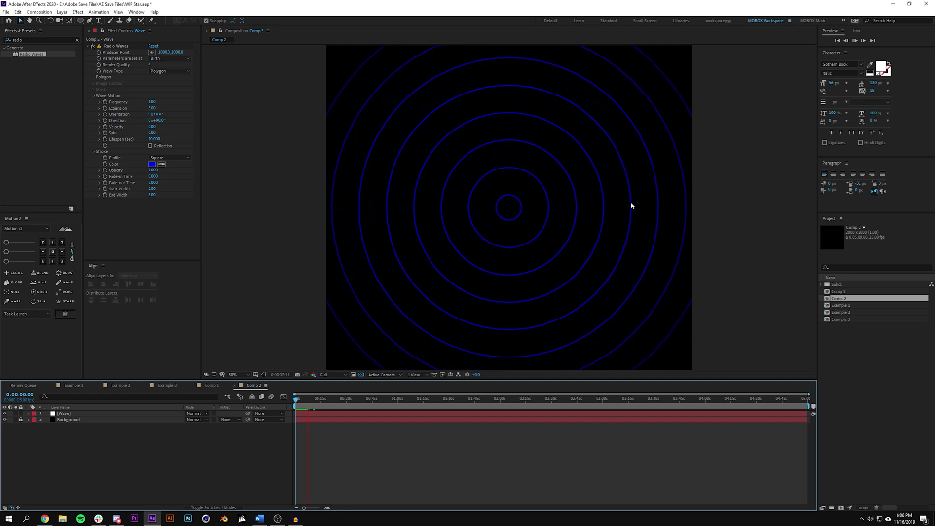
{"action": "key", "text": "space"}
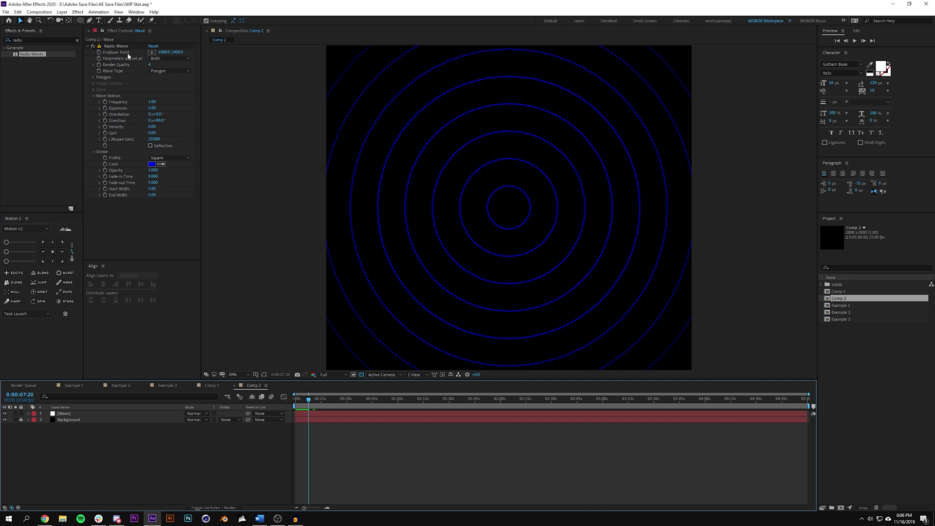
Try animating the Radio Waves Producer Point with position keyframes and preview how the rings follow it.
{"action": "left_click_drag", "start_coordinate": [164, 51], "coordinate": [191, 53]}
{"action": "left_click_drag", "start_coordinate": [333, 399], "coordinate": [290, 399]}
{"action": "left_click", "coordinate": [152, 52]}
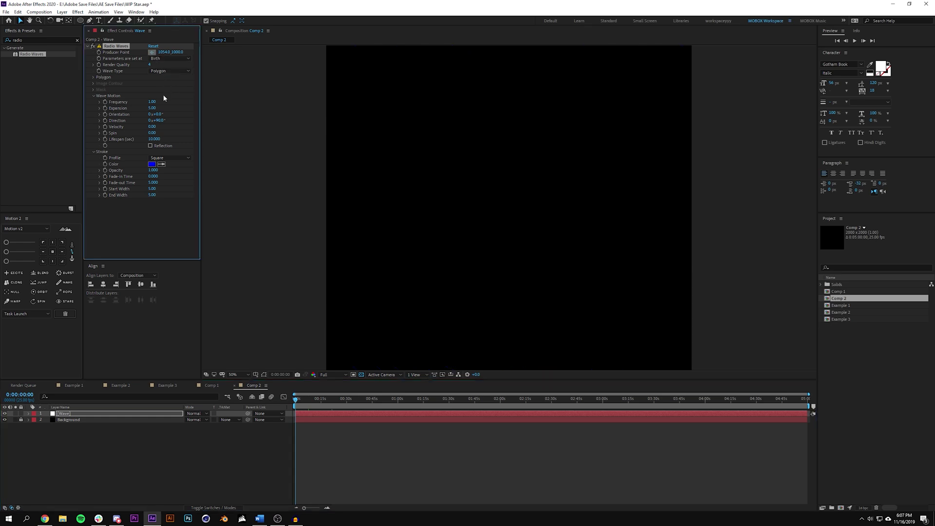
{"action": "left_click", "coordinate": [325, 398]}
{"action": "key", "text": "space"}
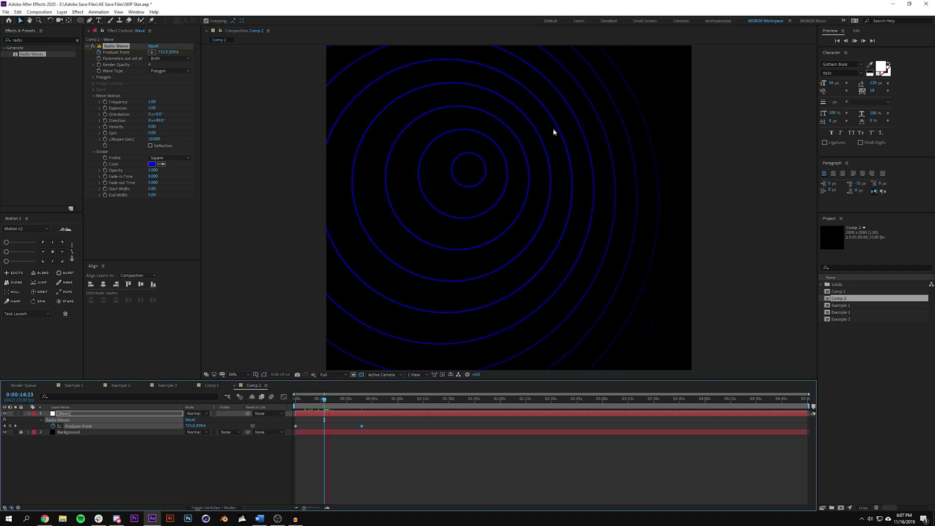
{"action": "key", "text": "space"}
Delete the Producer Point keyframes and set the Producer Point to 1000, 1000 at the composition start.
{"action": "left_click_drag", "start_coordinate": [358, 400], "coordinate": [293, 400]}
{"action": "left_click_drag", "start_coordinate": [376, 423], "coordinate": [256, 432]}
{"action": "key", "text": "Delete"}
{"action": "left_click", "coordinate": [164, 52]}
{"action": "type", "text": "1000"}
{"action": "key", "text": "Tab"}
{"action": "type", "text": "1000"}
{"action": "key", "text": "Return"}
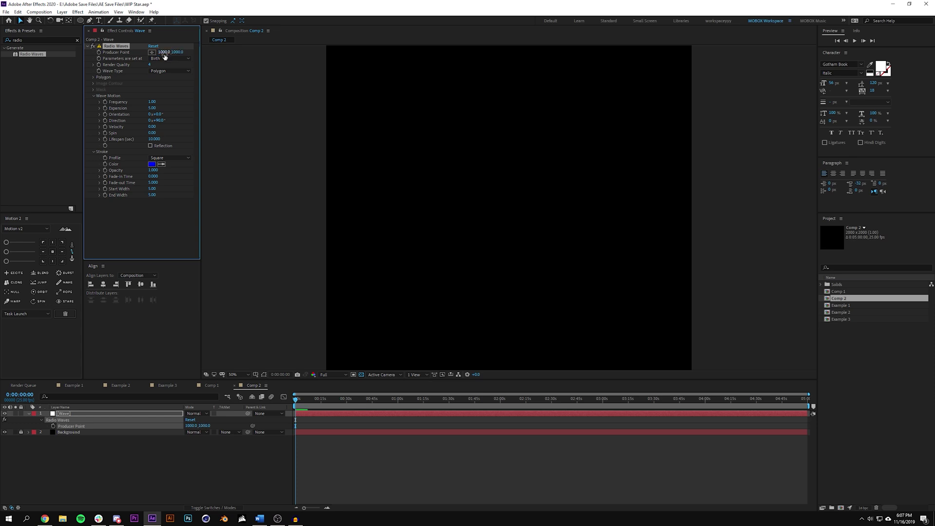
At 0:00:08:14, try reducing the Radio Waves polygon Sides to 3 and adjusting Curvyness.
{"action": "left_click", "coordinate": [179, 81]}
{"action": "left_click", "coordinate": [165, 52]}
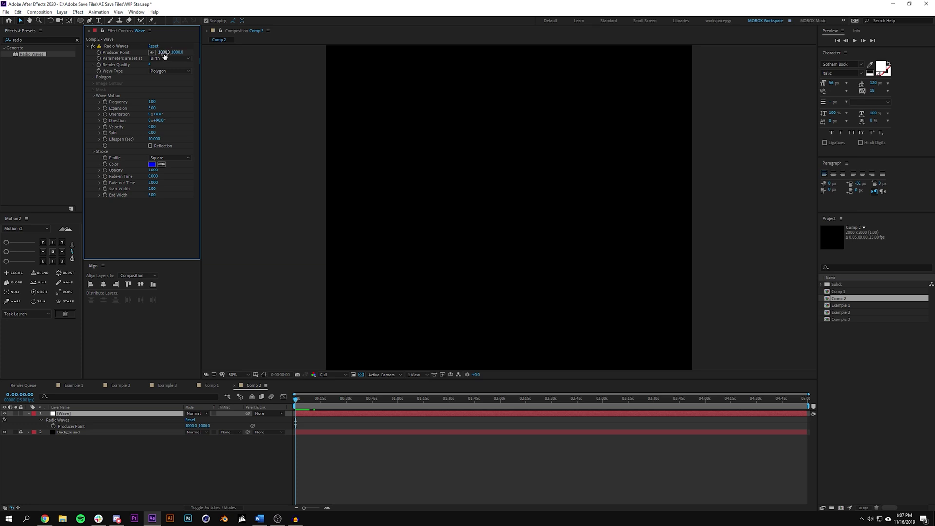
{"action": "left_click_drag", "start_coordinate": [295, 395], "coordinate": [311, 396]}
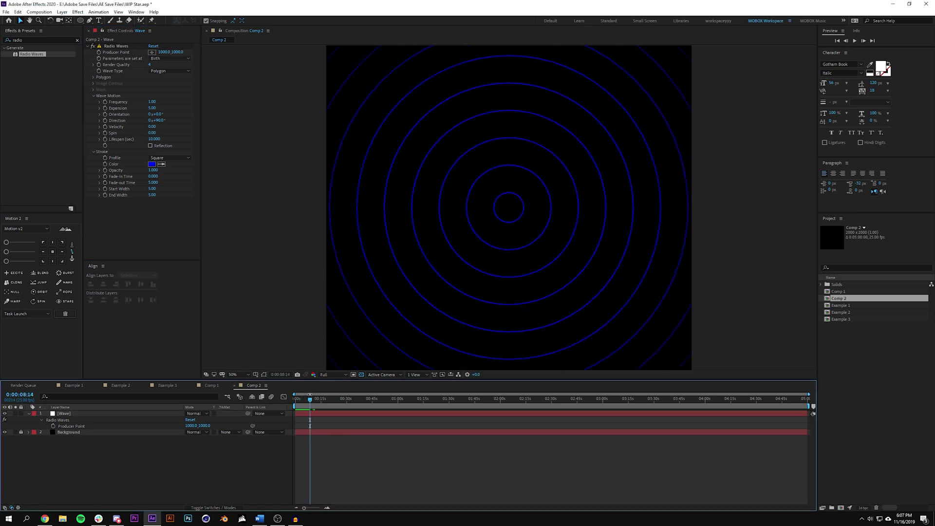
{"action": "left_click", "coordinate": [93, 96]}
{"action": "left_click", "coordinate": [93, 77]}
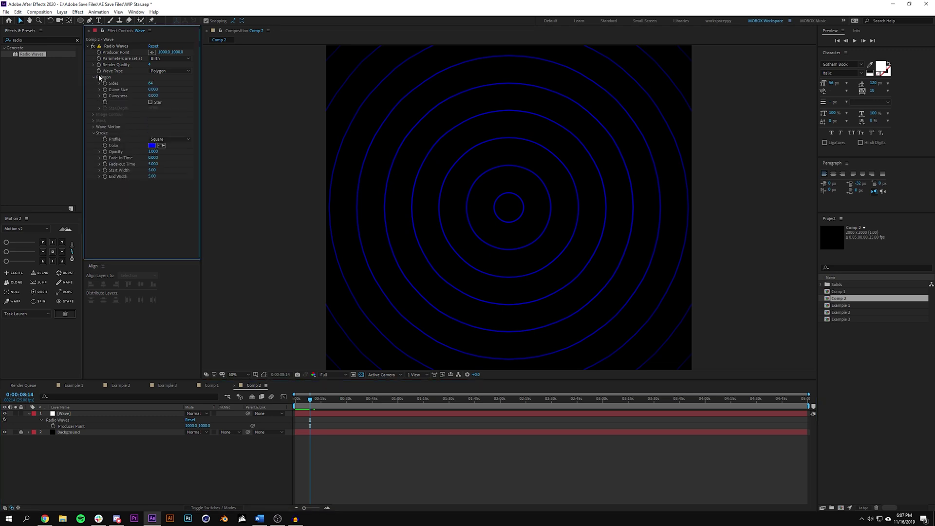
{"action": "left_click_drag", "start_coordinate": [151, 83], "coordinate": [148, 87]}
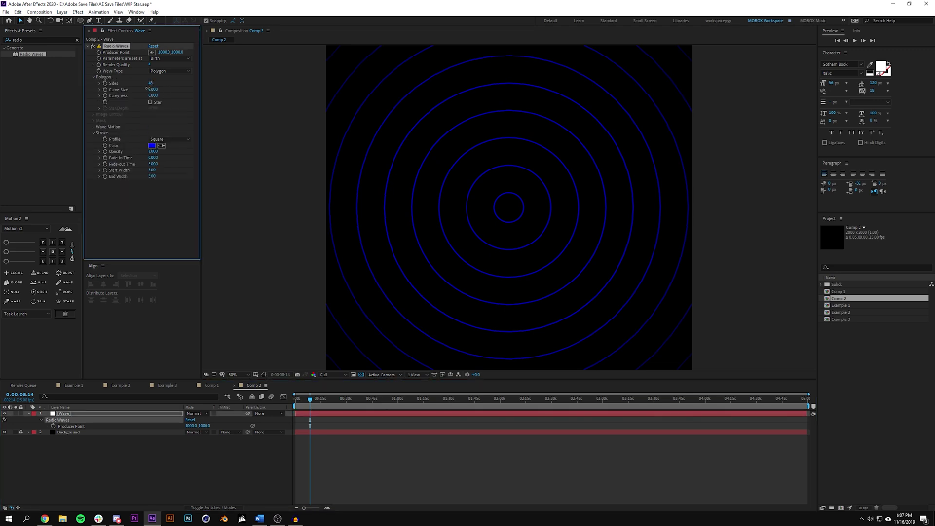
{"action": "left_click_drag", "start_coordinate": [146, 88], "coordinate": [140, 101]}
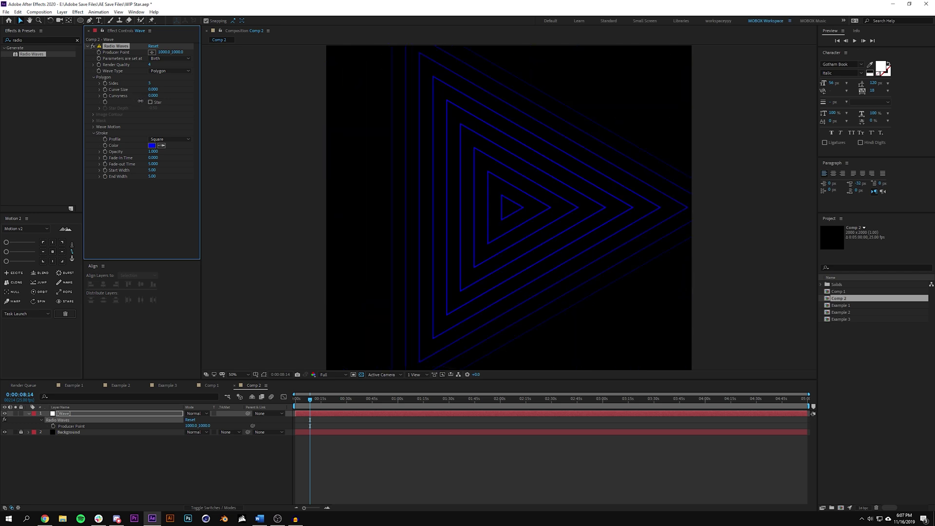
{"action": "left_click_drag", "start_coordinate": [157, 96], "coordinate": [180, 96]}
Undo the changes to the polygon settings and collapse the Polygon group.
{"action": "key", "text": "ctrl+z"}
{"action": "key", "text": "ctrl+z"}
{"action": "key", "text": "ctrl+z"}
{"action": "key", "text": "ctrl+z"}
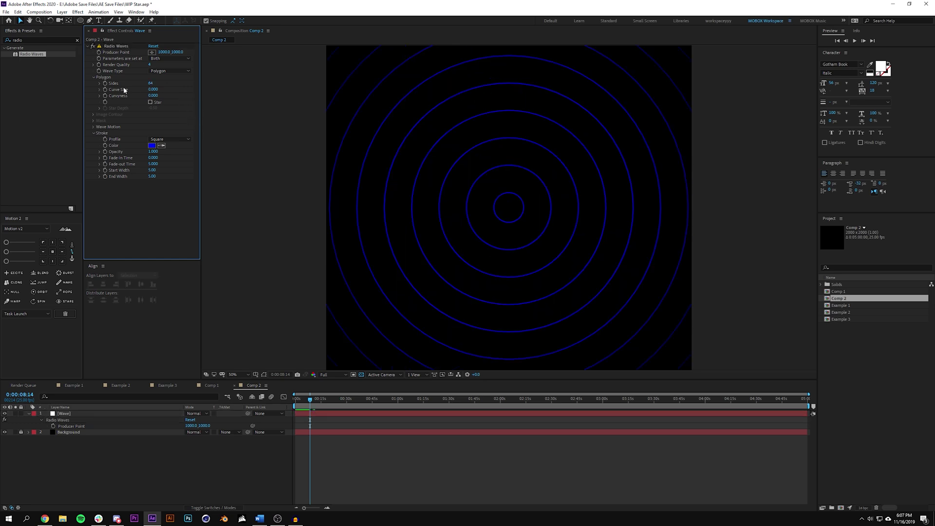
{"action": "left_click", "coordinate": [94, 77]}
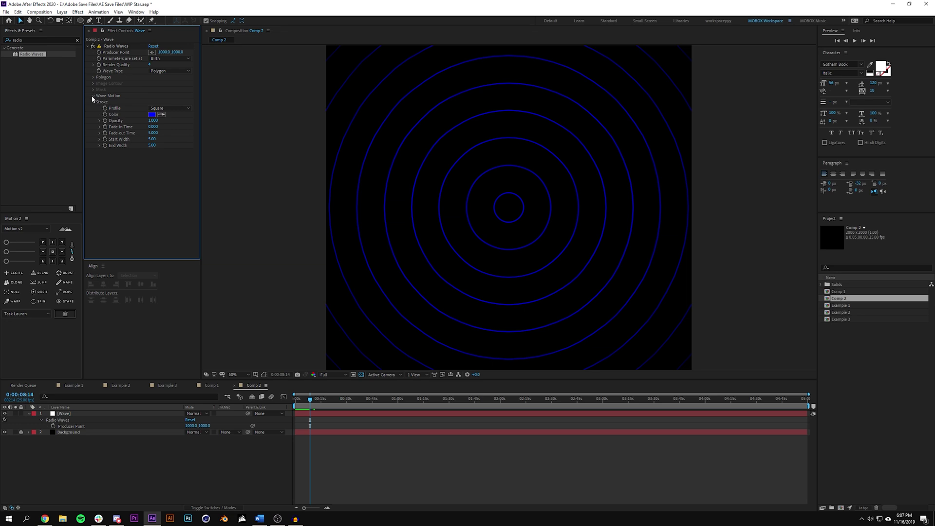
Try different Frequency and Velocity values in the Radio Waves Wave Motion settings, undoing each change.
{"action": "left_click", "coordinate": [93, 96]}
{"action": "left_click_drag", "start_coordinate": [156, 101], "coordinate": [303, 115]}
{"action": "key", "text": "ctrl+z"}
{"action": "key", "text": "ctrl+z"}
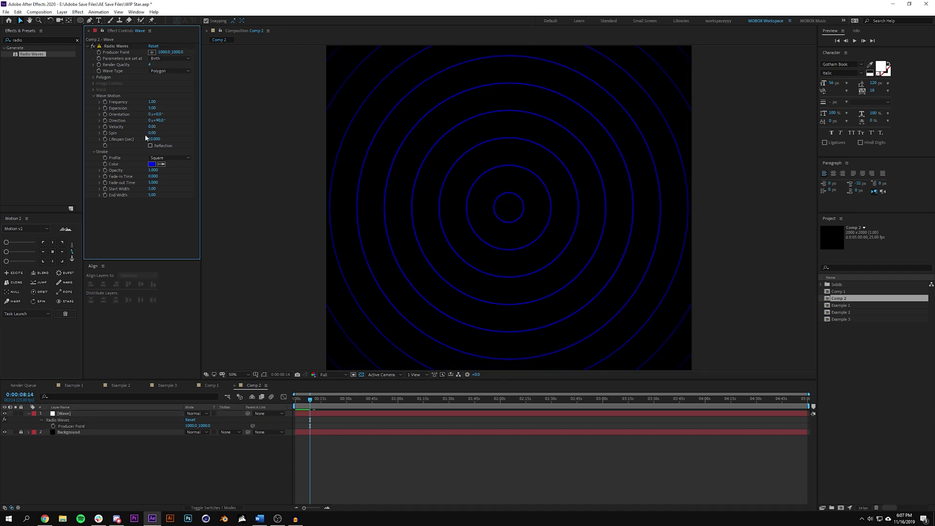
{"action": "left_click_drag", "start_coordinate": [151, 126], "coordinate": [271, 139]}
{"action": "key", "text": "ctrl+z"}
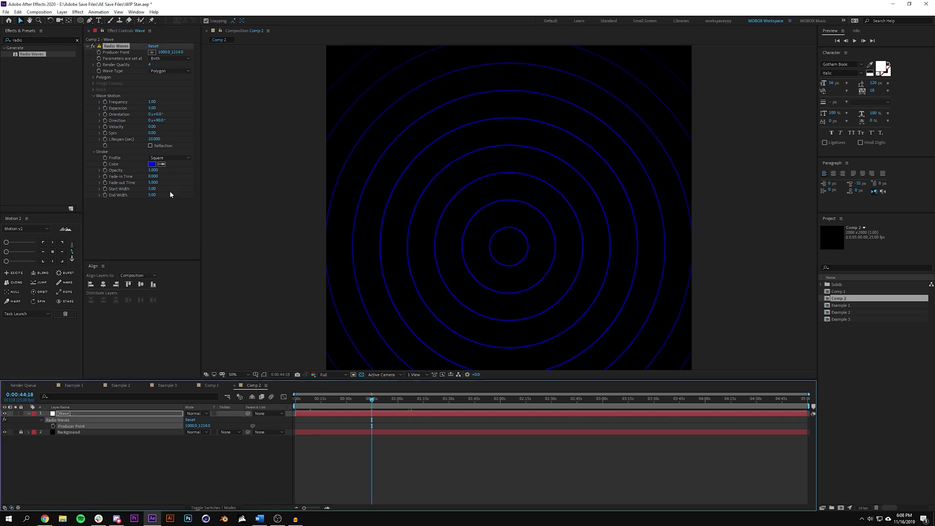
Try a stroke Start Width of 22.60 and End Width of 26.70 on the waves, and undo both.
{"action": "left_click_drag", "start_coordinate": [153, 189], "coordinate": [216, 191]}
{"action": "left_click_drag", "start_coordinate": [151, 197], "coordinate": [240, 202]}
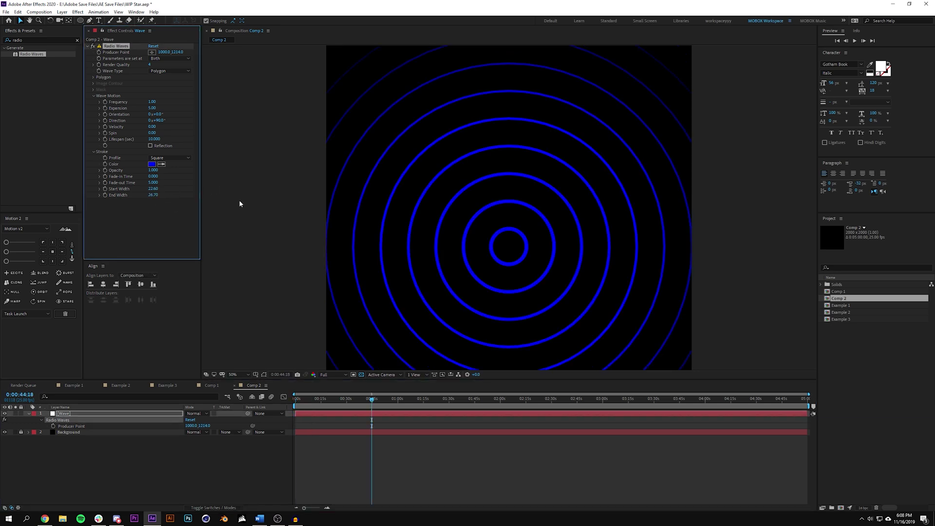
{"action": "key", "text": "ctrl+z"}
{"action": "key", "text": "ctrl+z"}
{"action": "key", "text": "ctrl+z"}
Set the Radio Waves Producer Point to 1000, 1000.
{"action": "left_click", "coordinate": [168, 214]}
{"action": "left_click", "coordinate": [164, 52]}
{"action": "type", "text": "1000"}
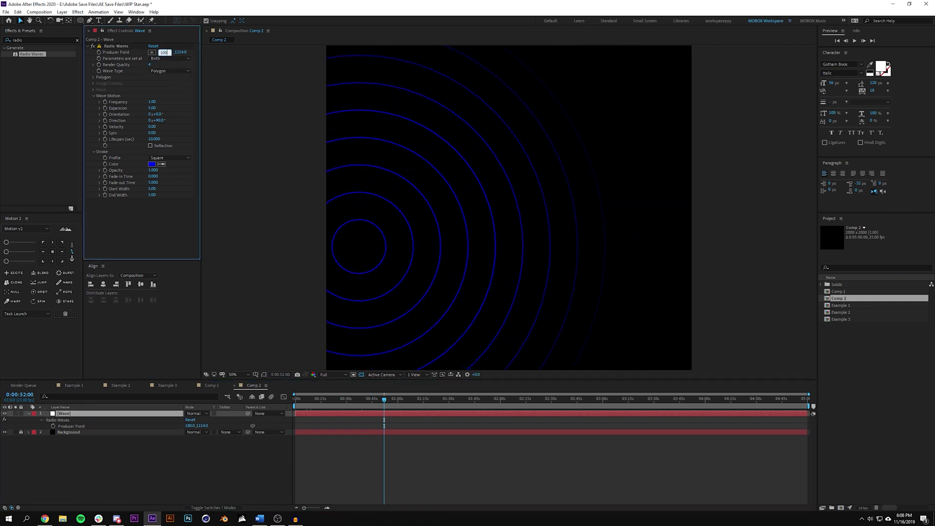
{"action": "key", "text": "Tab"}
{"action": "type", "text": "1000"}
{"action": "key", "text": "Tab"}
{"action": "key", "text": "Return"}
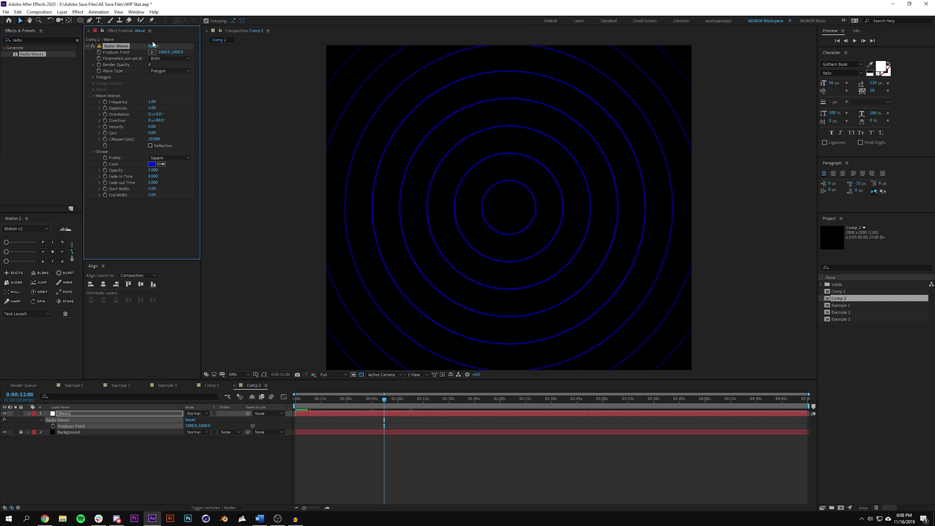
Enable an expression on the Producer Point and add an Angle Control effect to the Wave layer.
{"action": "left_click", "coordinate": [99, 52], "text": "alt"}
{"action": "left_click", "coordinate": [313, 432]}
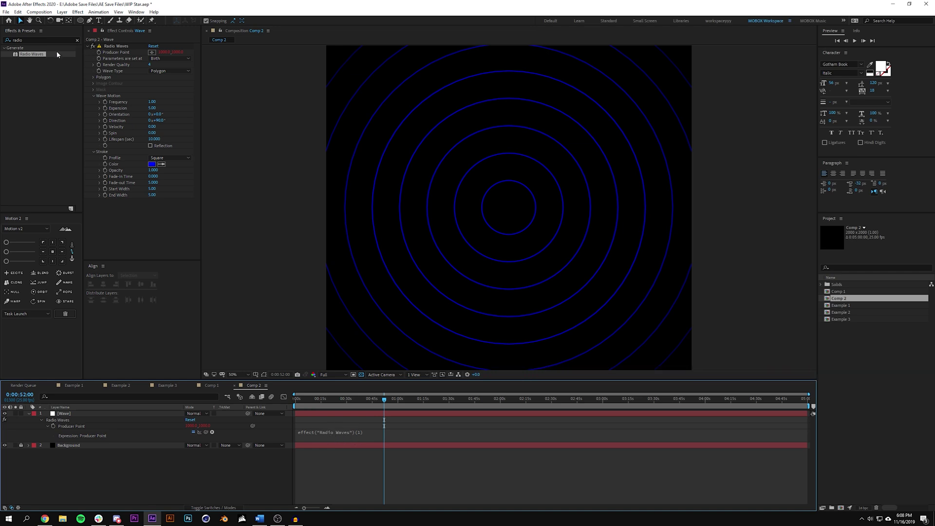
{"action": "left_click", "coordinate": [29, 39]}
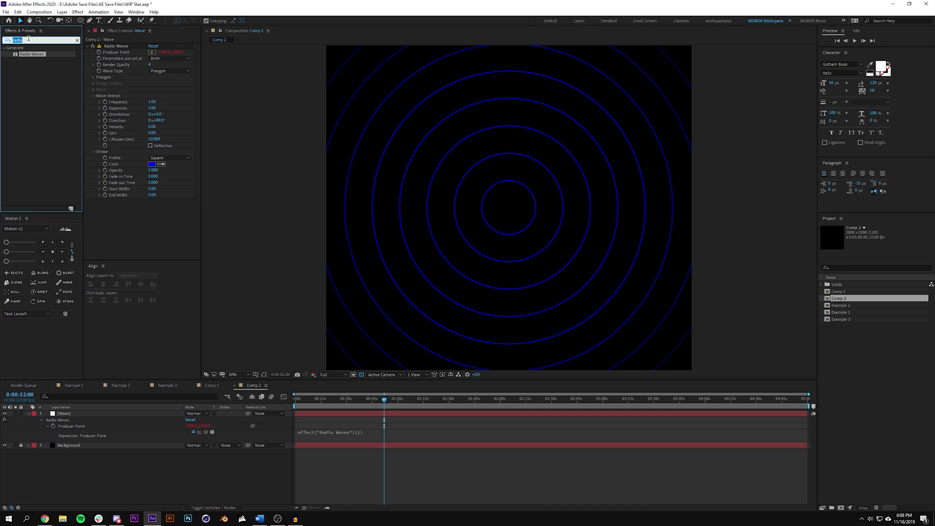
{"action": "type", "text": "angle"}
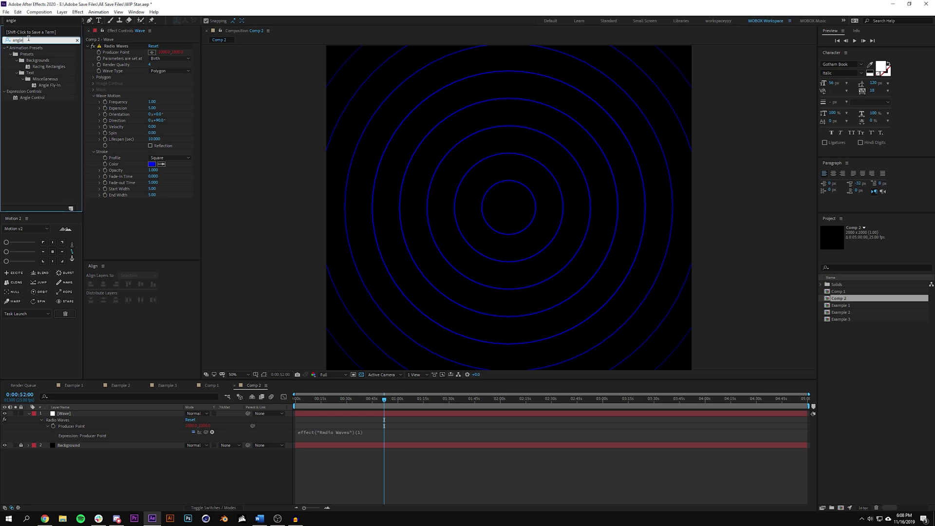
{"action": "left_click_drag", "start_coordinate": [32, 97], "coordinate": [129, 210]}
Add a Slider Control effect to the Wave layer and rename it Radius.
{"action": "left_click", "coordinate": [30, 40]}
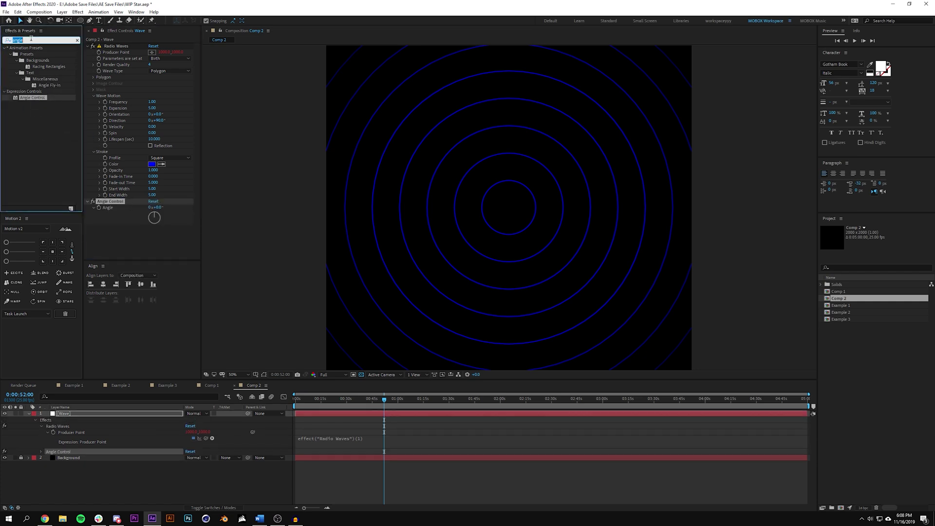
{"action": "type", "text": "slider"}
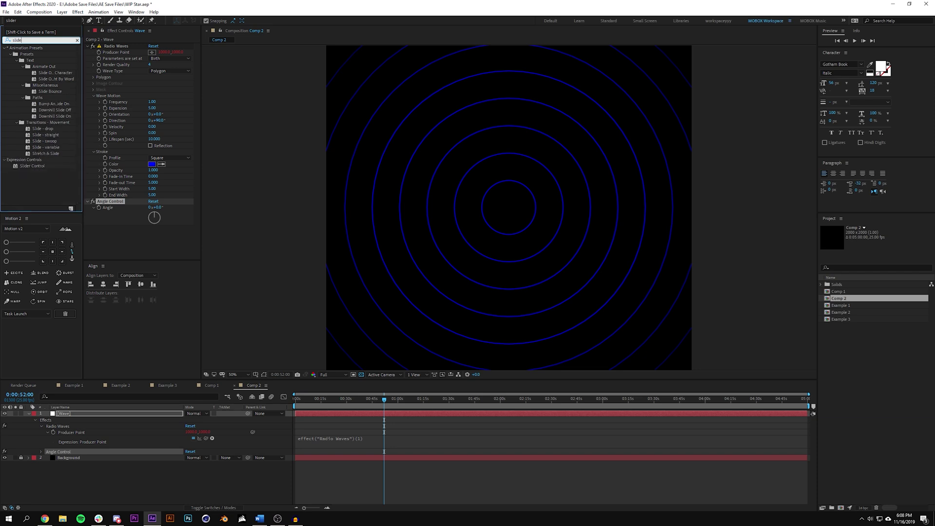
{"action": "left_click_drag", "start_coordinate": [32, 53], "coordinate": [140, 240]}
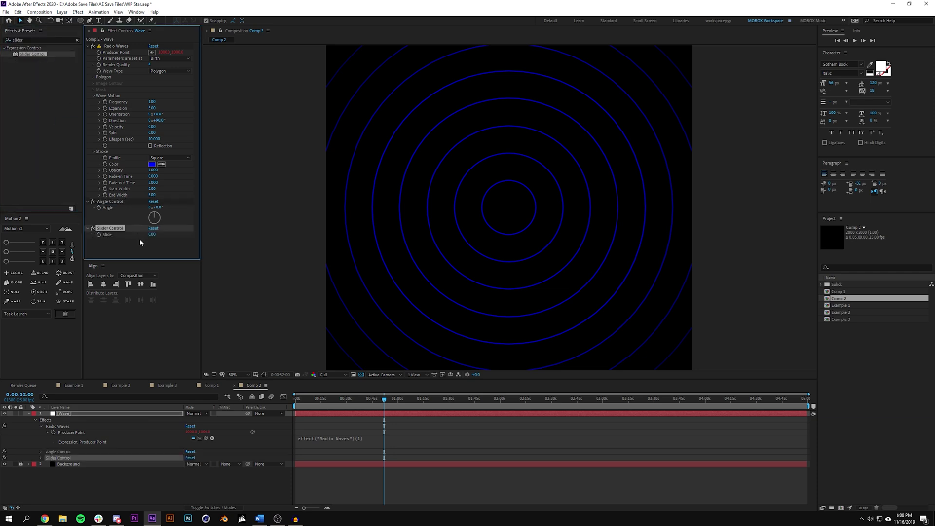
{"action": "key", "text": "Return"}
{"action": "type", "text": "Radius"}
{"action": "key", "text": "Return"}
{"action": "left_click", "coordinate": [139, 239]}
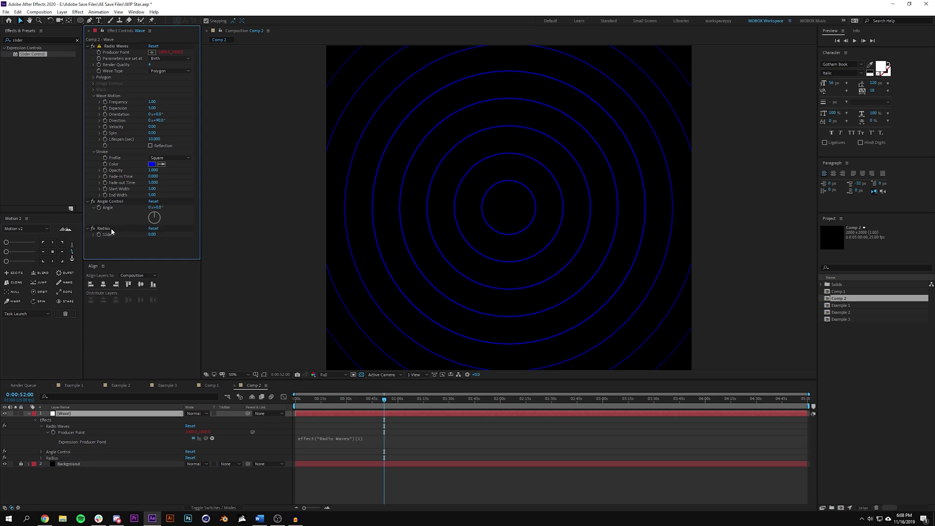
Using the rCos(t) = x formula in Comp 1, begin the Producer Point expression with x equal to the linked Radius slider.
{"action": "left_click", "coordinate": [212, 385]}
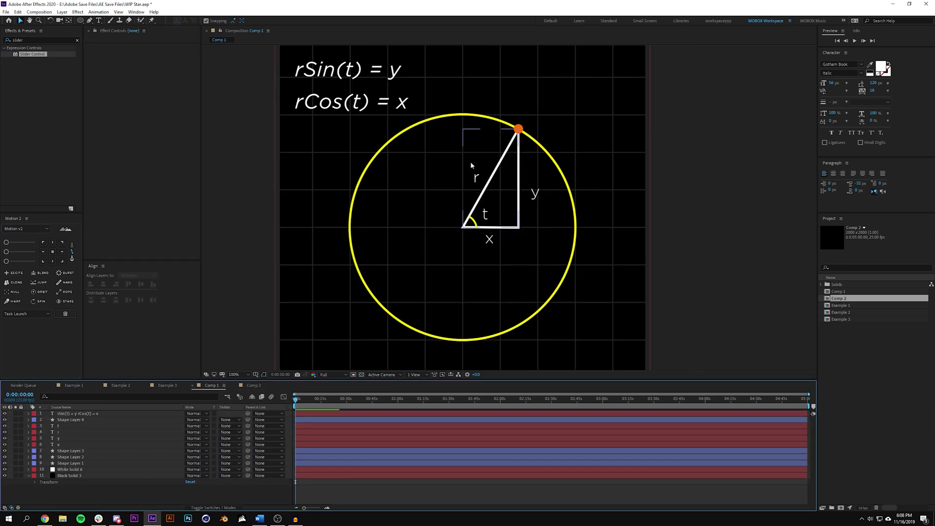
{"action": "left_click", "coordinate": [258, 385]}
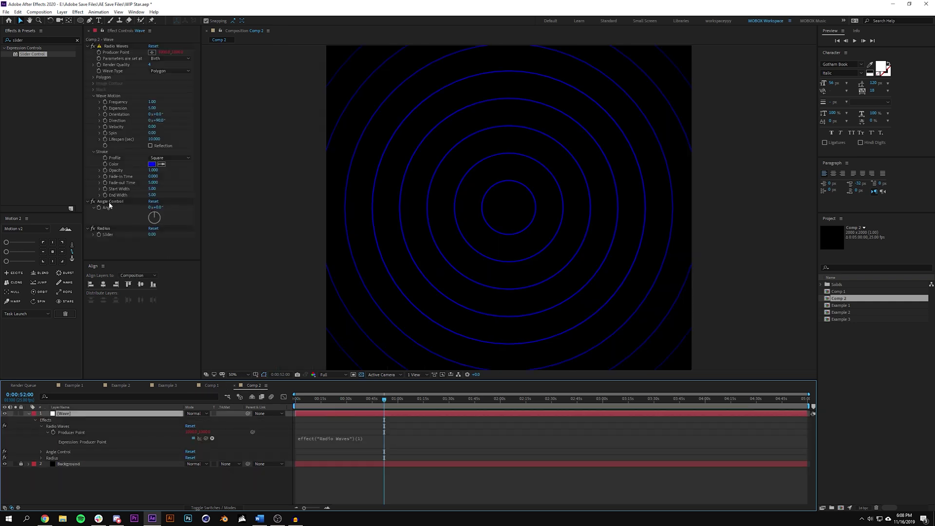
{"action": "left_click", "coordinate": [207, 384]}
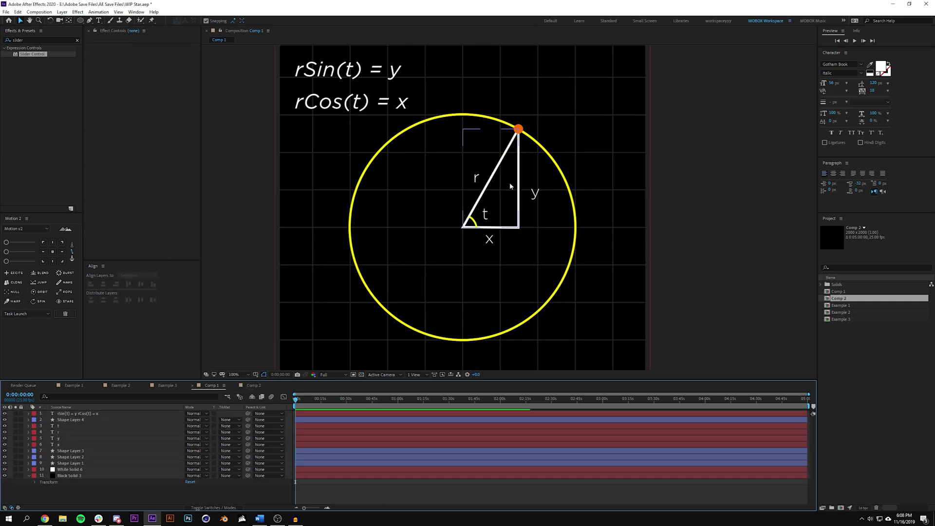
{"action": "left_click", "coordinate": [253, 385]}
{"action": "left_click", "coordinate": [323, 439]}
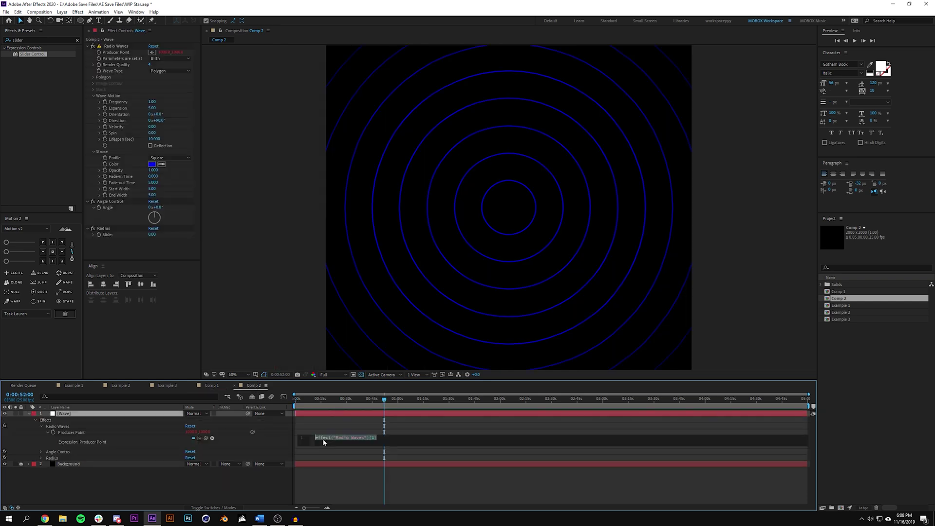
{"action": "type", "text": "x"}
{"action": "left_click", "coordinate": [207, 385]}
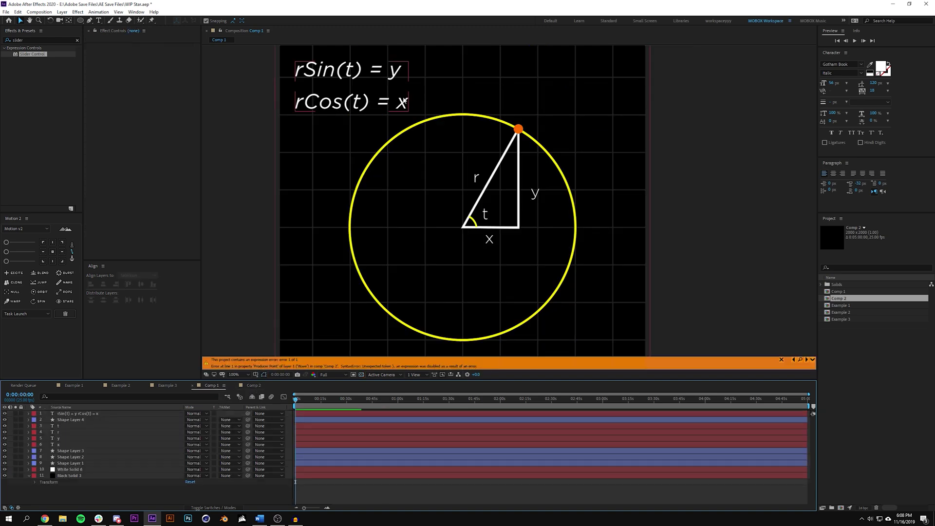
{"action": "left_click", "coordinate": [253, 385]}
{"action": "left_click", "coordinate": [345, 438]}
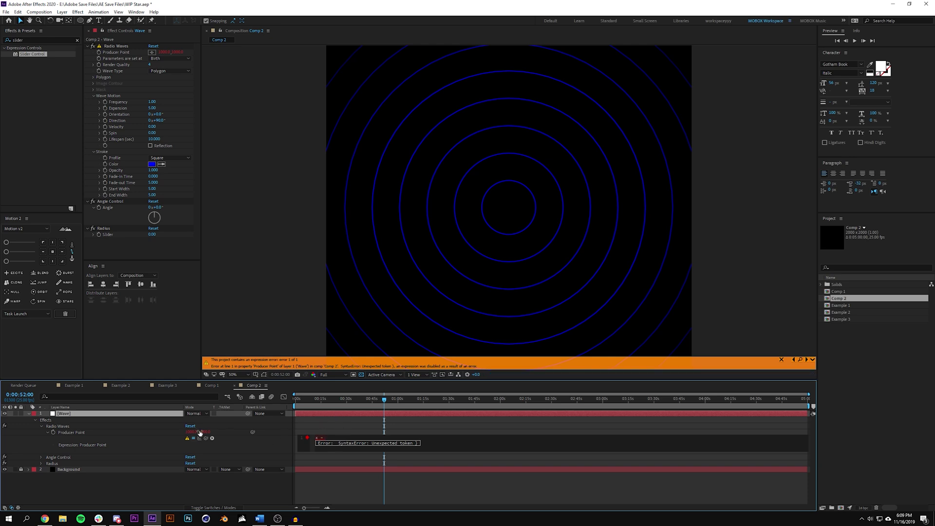
{"action": "left_click_drag", "start_coordinate": [206, 437], "coordinate": [107, 235]}
Complete the x line by multiplying by Math.cos of the linked Angle Control angle, converted to radians with Math.PI/180.
{"action": "type", "text": "+ Math.s"}
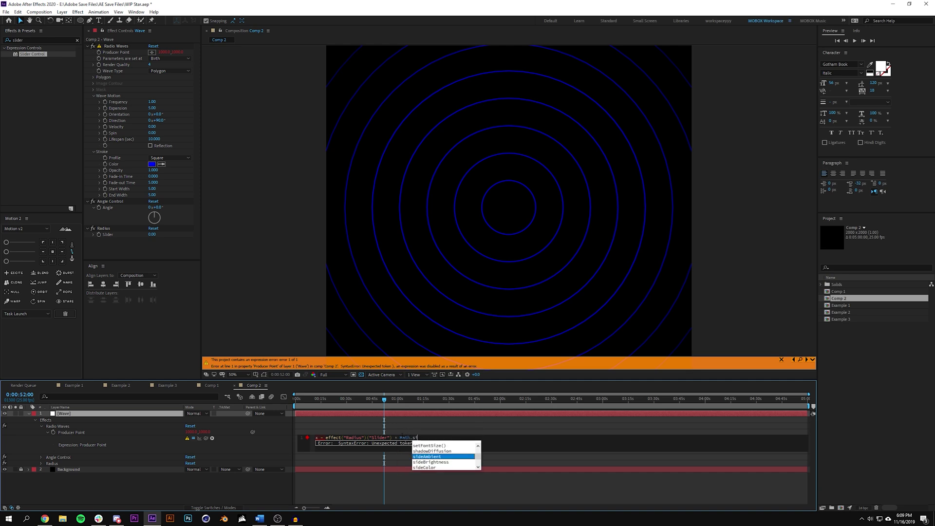
{"action": "key", "text": "BackSpace"}
{"action": "type", "text": "cos("}
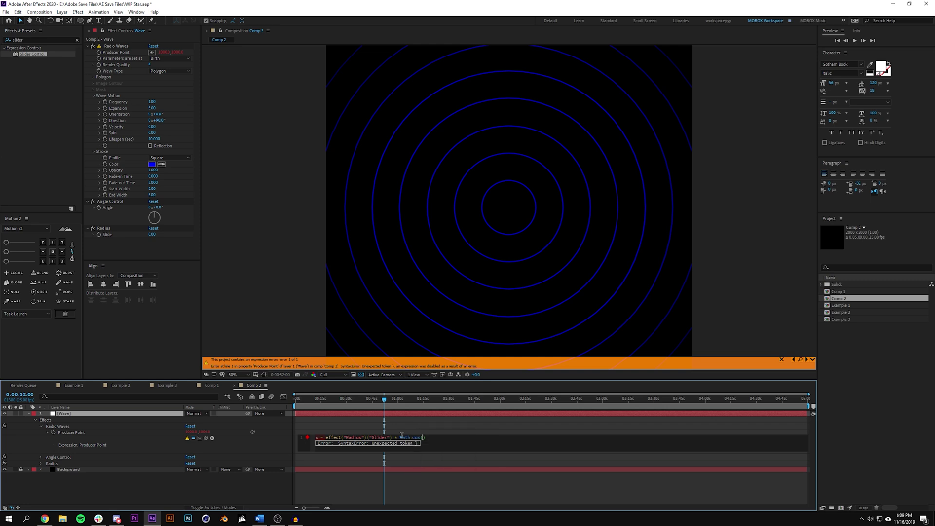
{"action": "left_click_drag", "start_coordinate": [206, 437], "coordinate": [102, 209]}
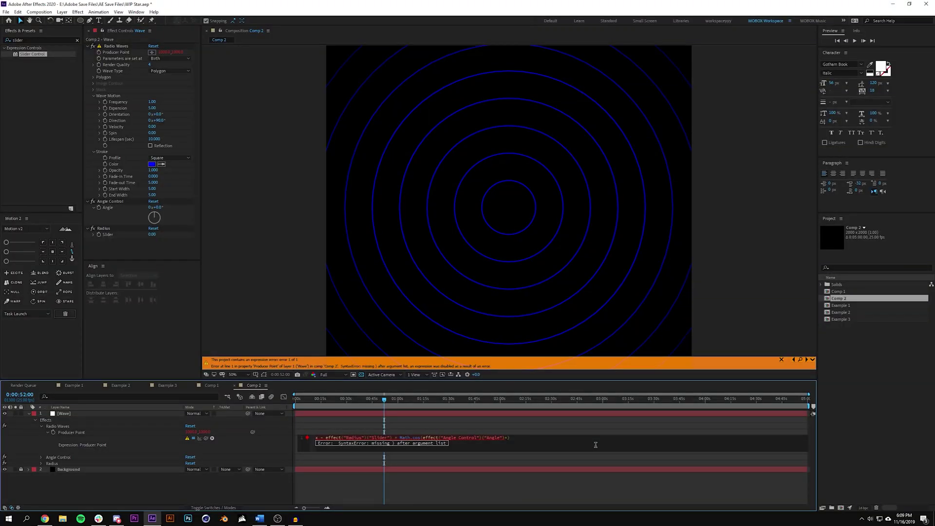
{"action": "type", "text": "Math.PI"}
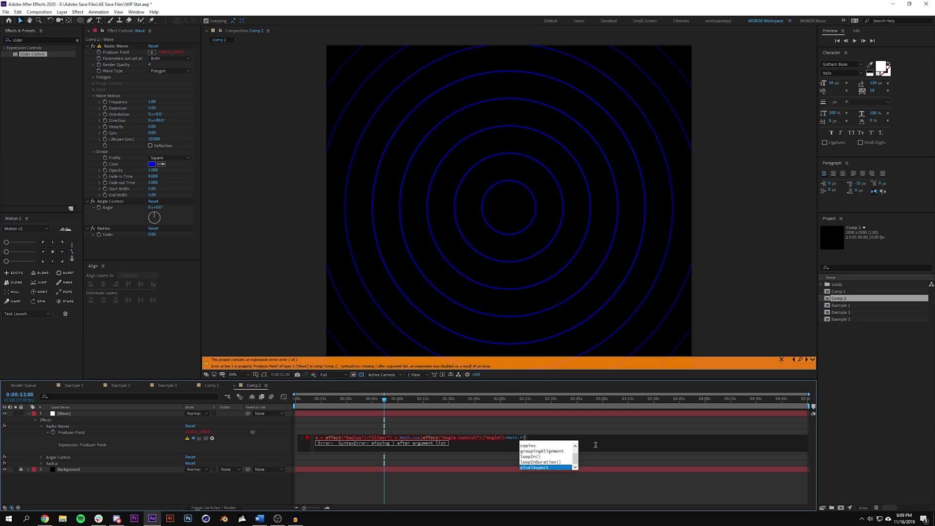
{"action": "type", "text": "/180"}
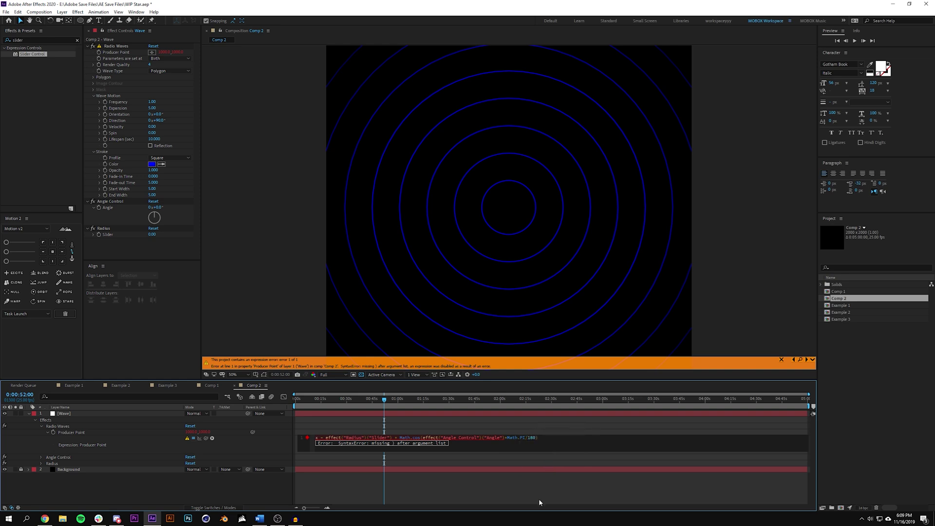
{"action": "left_click", "coordinate": [539, 499]}
Duplicate the x line of the Producer Point expression as a y line that uses Math.sin instead of Math.cos.
{"action": "left_click", "coordinate": [542, 441]}
{"action": "key", "text": "ctrl+c"}
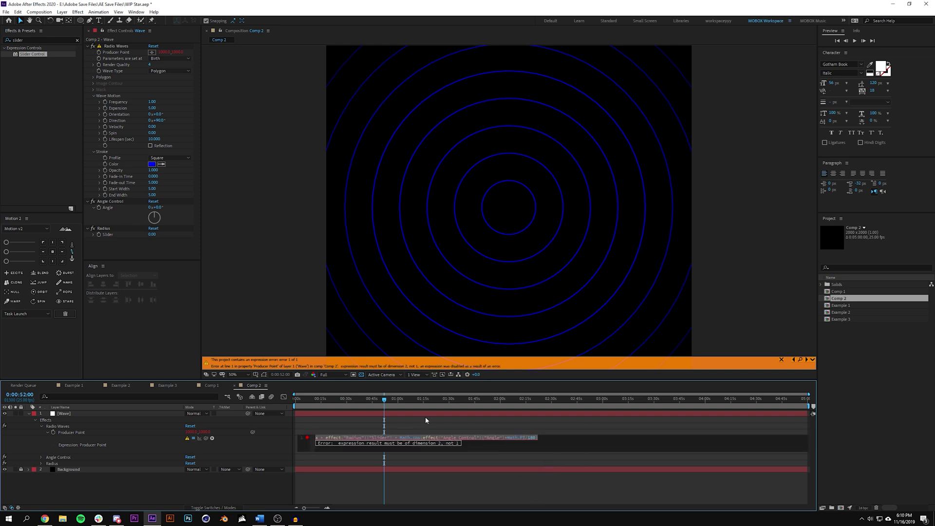
{"action": "left_click", "coordinate": [588, 439]}
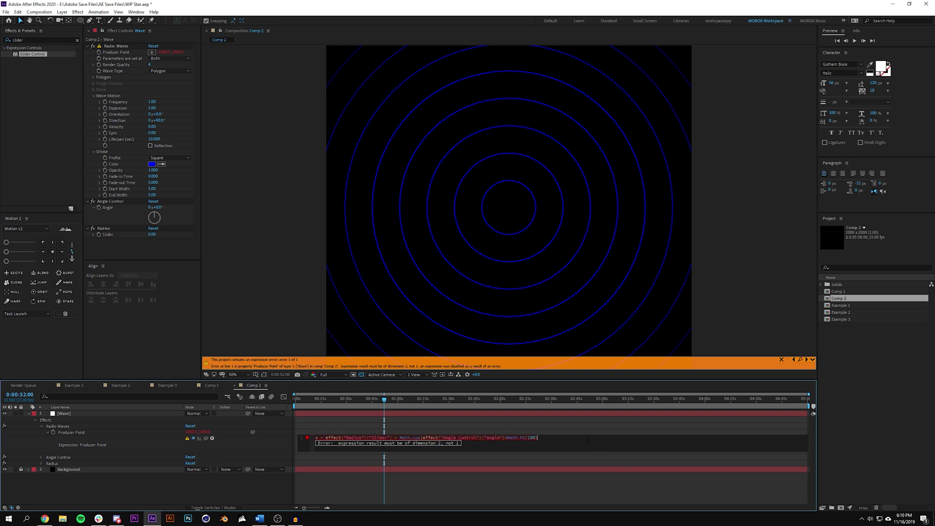
{"action": "key", "text": "Return"}
{"action": "key", "text": "ctrl+v"}
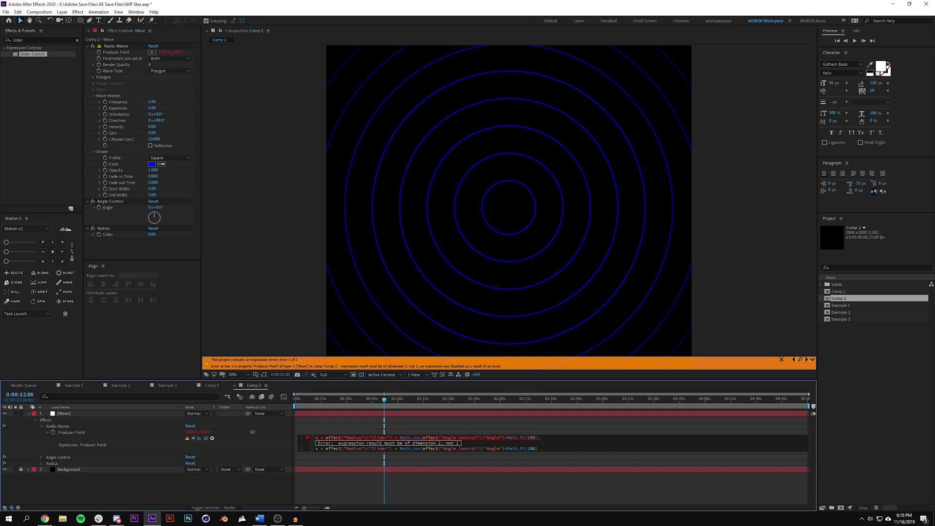
{"action": "type", "text": "y"}
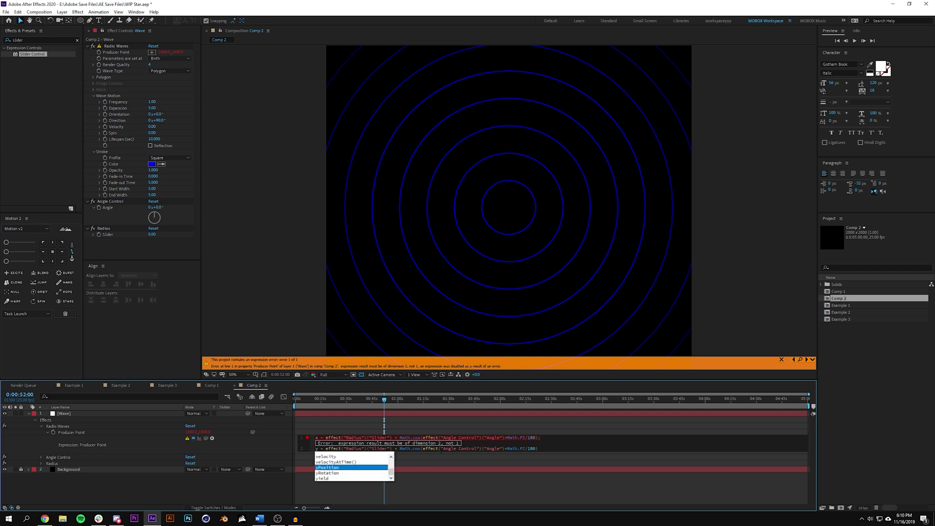
{"action": "left_click_drag", "start_coordinate": [420, 449], "coordinate": [413, 448]}
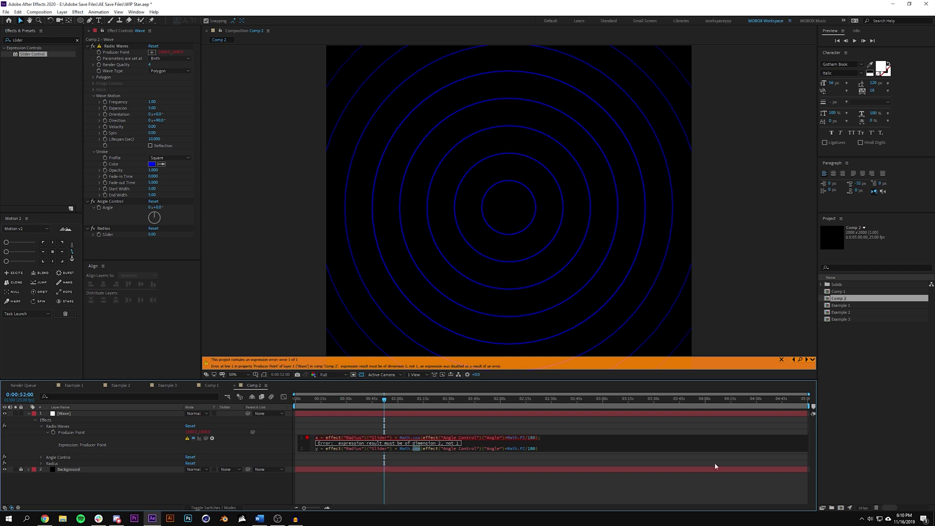
{"action": "type", "text": "sin"}
{"action": "left_click", "coordinate": [554, 491]}
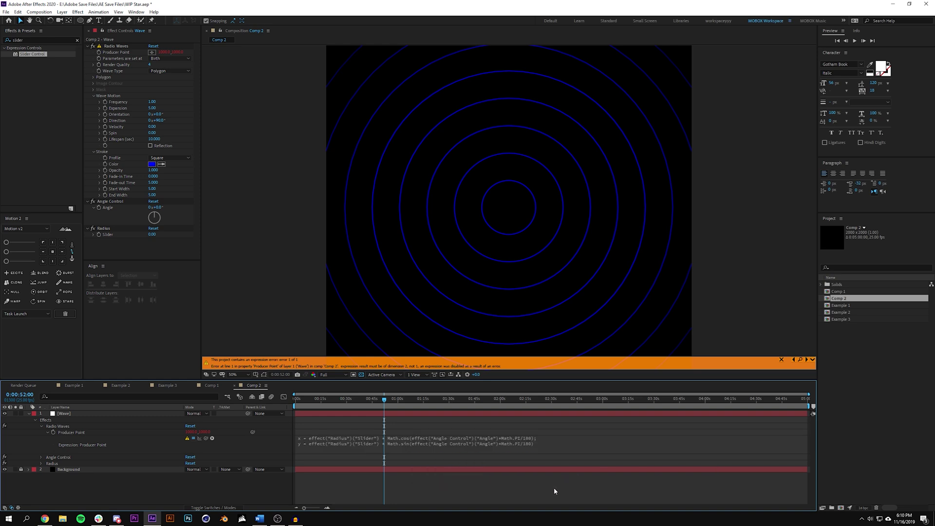
End the Producer Point expression with an [x,y] output line and commit it.
{"action": "left_click", "coordinate": [590, 444]}
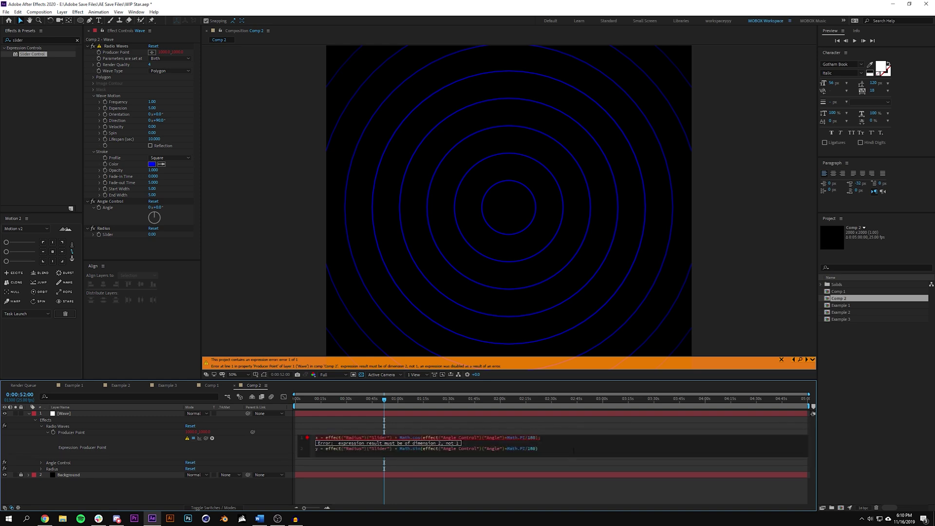
{"action": "type", "text": "[x,y"}
{"action": "left_click", "coordinate": [537, 491]}
{"action": "left_click", "coordinate": [483, 449]}
{"action": "left_click", "coordinate": [476, 420]}
{"action": "scroll", "coordinate": [456, 277], "scroll_direction": "down", "scroll_amount": 2}
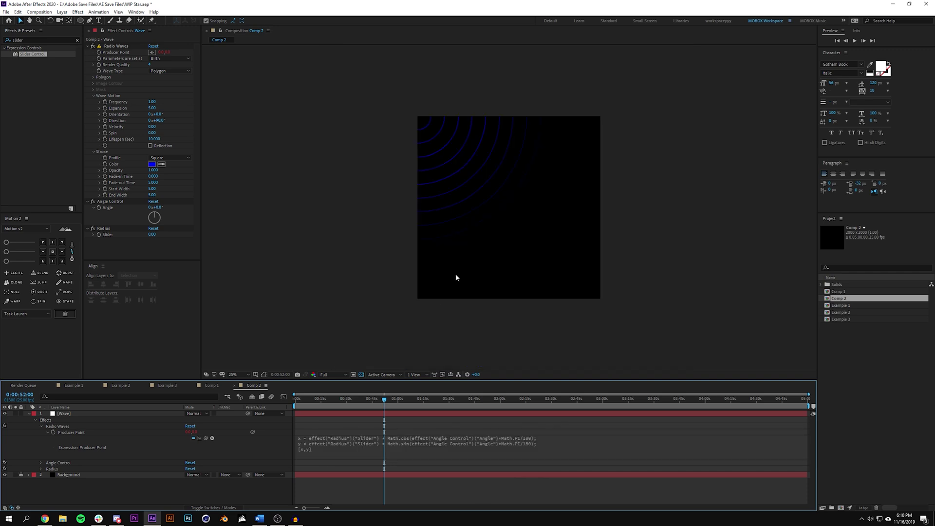
Test the expression from the start of the composition by trying the Angle dial and raising Radius to about 818.
{"action": "key", "text": "Home"}
{"action": "key", "text": "space"}
{"action": "left_click_drag", "start_coordinate": [166, 216], "coordinate": [181, 202]}
{"action": "key", "text": "ctrl+z"}
{"action": "left_click_drag", "start_coordinate": [152, 234], "coordinate": [229, 236]}
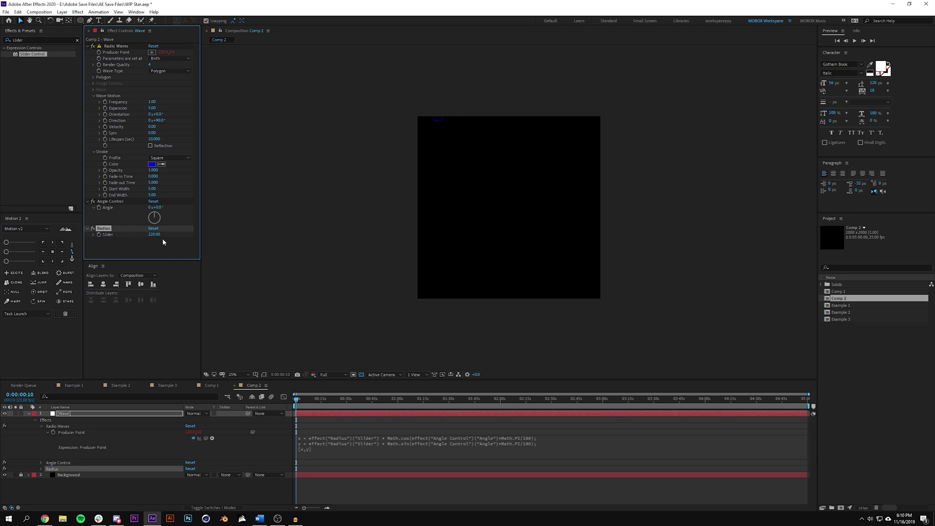
{"action": "left_click_drag", "start_coordinate": [154, 235], "coordinate": [346, 221]}
Offset the expression's output to the composition centre by extending the last line to [x,y] + [1000,1000].
{"action": "left_click", "coordinate": [330, 451]}
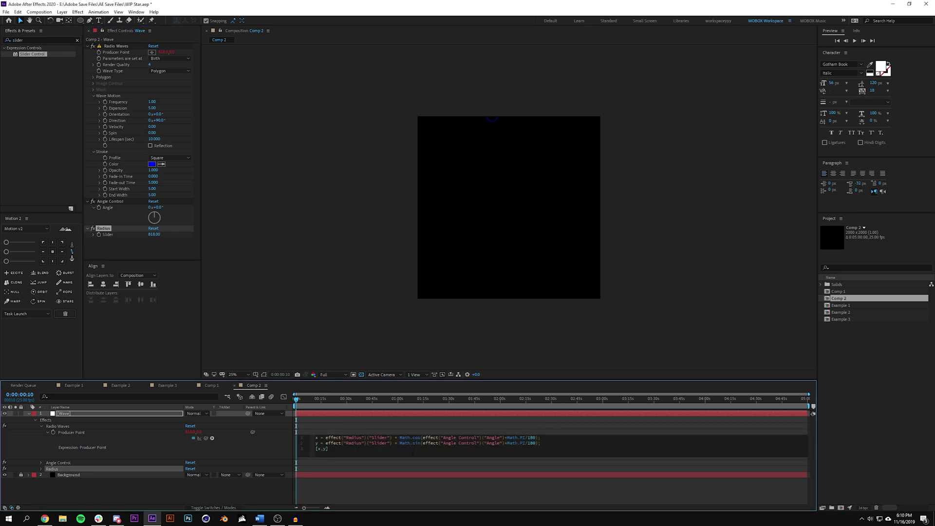
{"action": "type", "text": "+ [1000,1000"}
{"action": "left_click", "coordinate": [405, 484]}
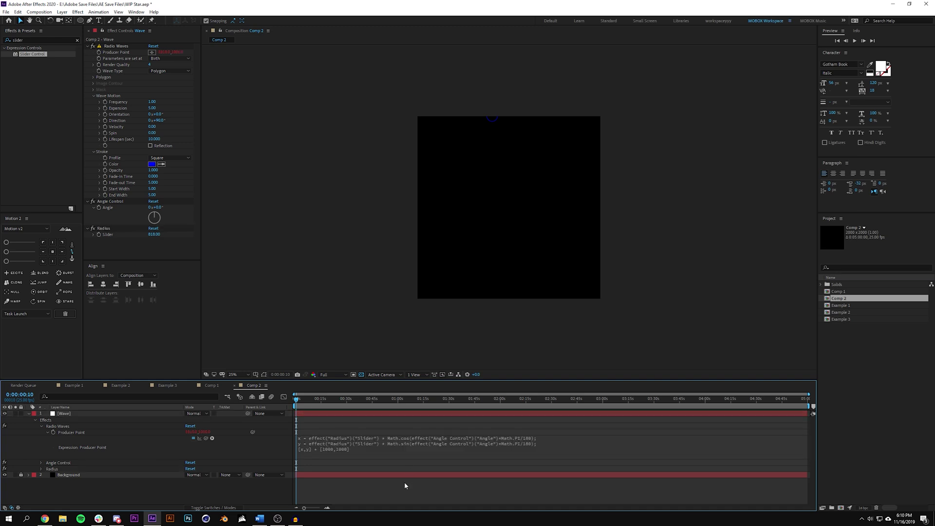
Set the Radius slider to 0 and check the wave's centring at about 31 seconds.
{"action": "left_click", "coordinate": [348, 398]}
{"action": "left_click", "coordinate": [154, 234]}
{"action": "type", "text": "0"}
{"action": "key", "text": "Return"}
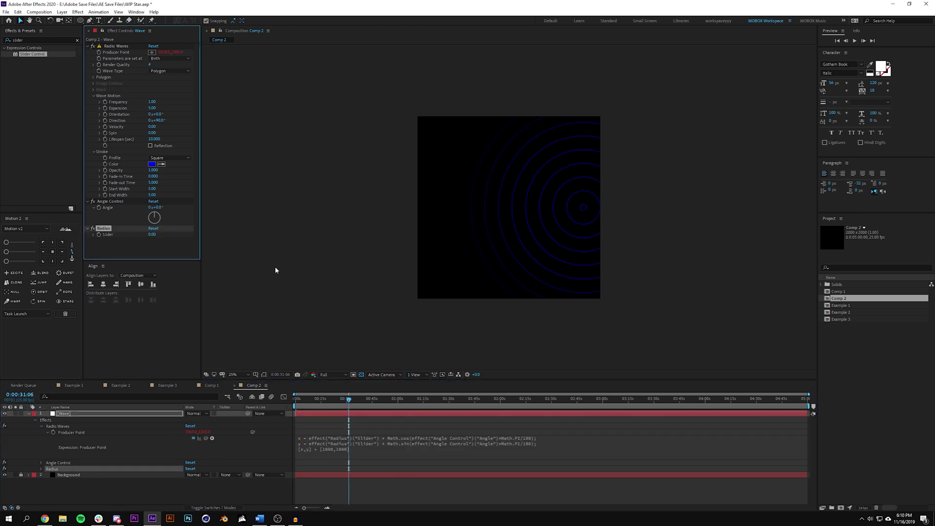
{"action": "left_click", "coordinate": [378, 463]}
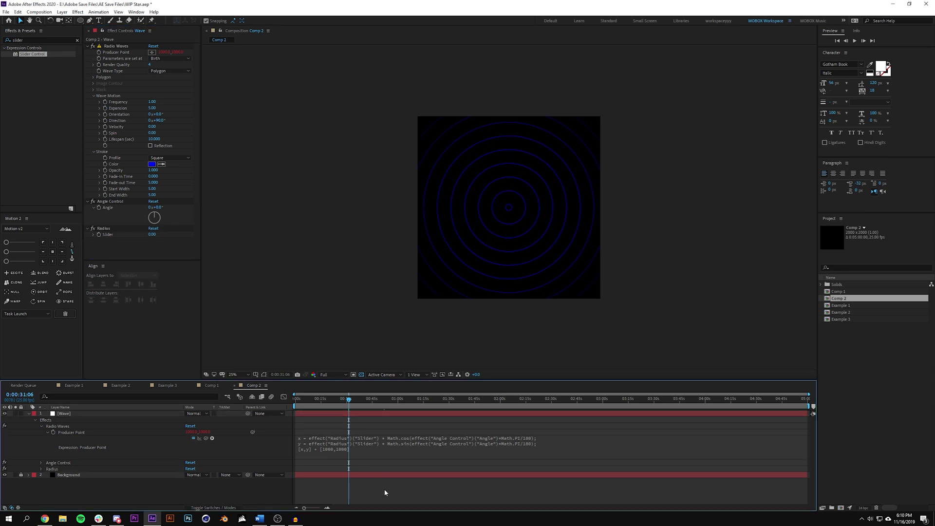
Set the Radius slider to 400.
{"action": "key", "text": "period"}
{"action": "left_click", "coordinate": [152, 235]}
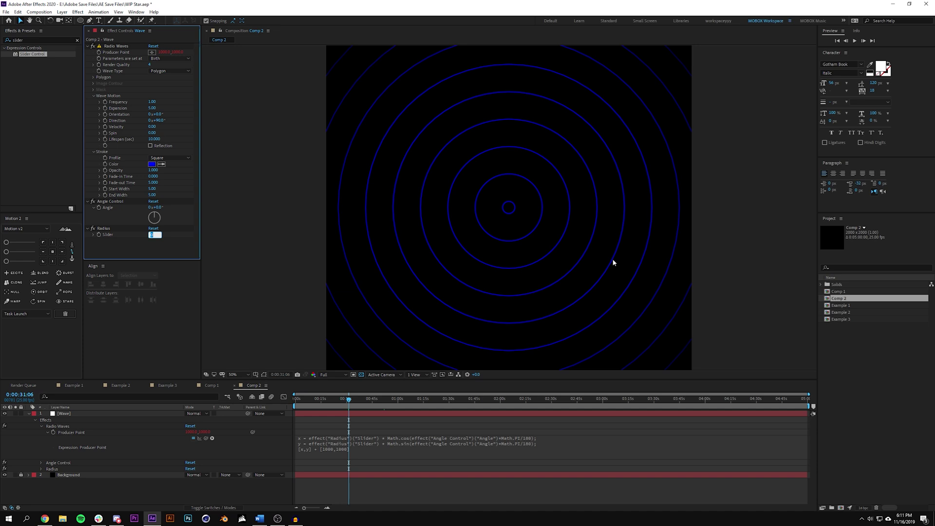
{"action": "type", "text": "400"}
{"action": "key", "text": "Return"}
{"action": "left_click", "coordinate": [369, 408]}
Keyframe the Angle Control's angle from 0 at the first frame to one full rotation at 1 second.
{"action": "key", "text": "Home"}
{"action": "left_click", "coordinate": [99, 209]}
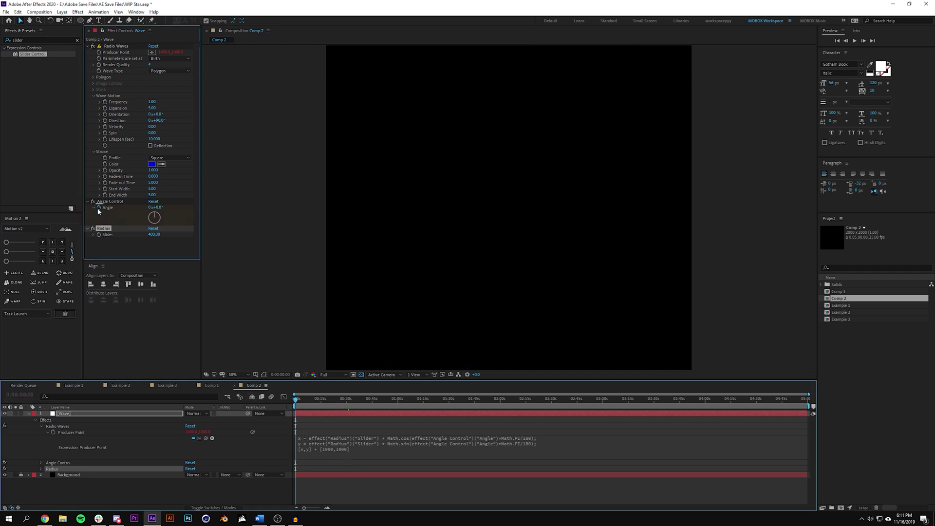
{"action": "left_click", "coordinate": [327, 508]}
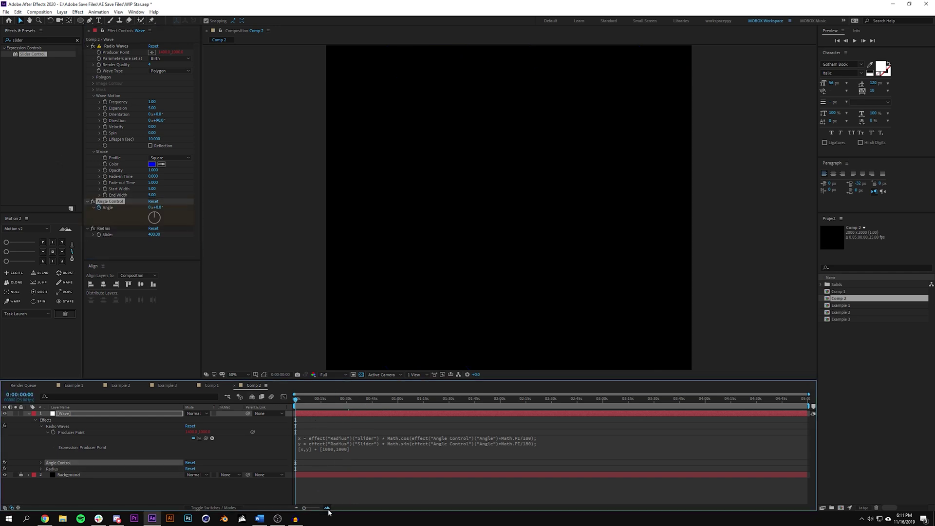
{"action": "left_click", "coordinate": [328, 507]}
{"action": "key", "text": "equal"}
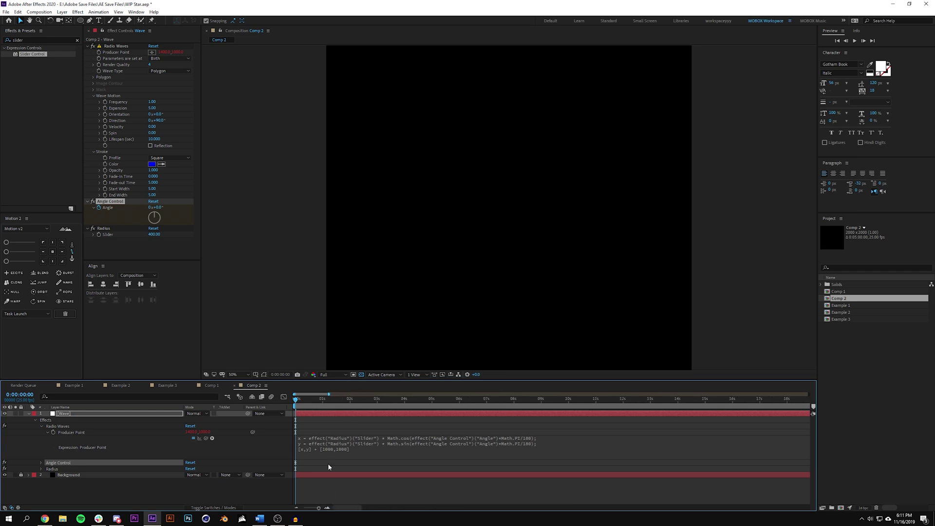
{"action": "left_click", "coordinate": [324, 403]}
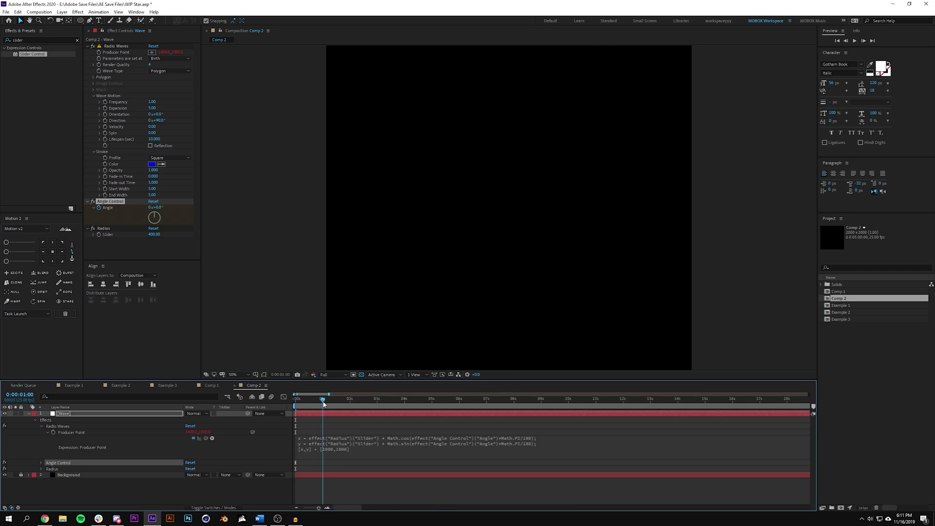
{"action": "left_click", "coordinate": [149, 209]}
{"action": "type", "text": "1"}
{"action": "key", "text": "Return"}
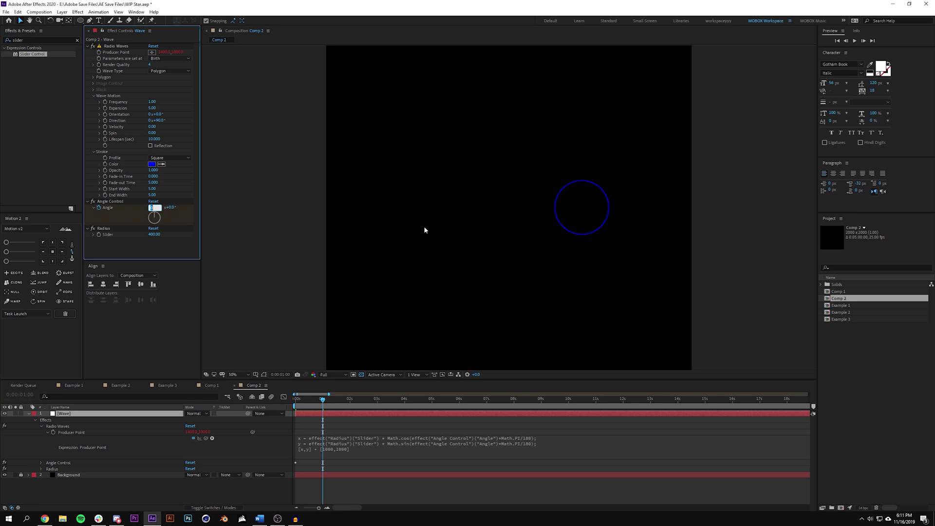
{"action": "left_click", "coordinate": [300, 422]}
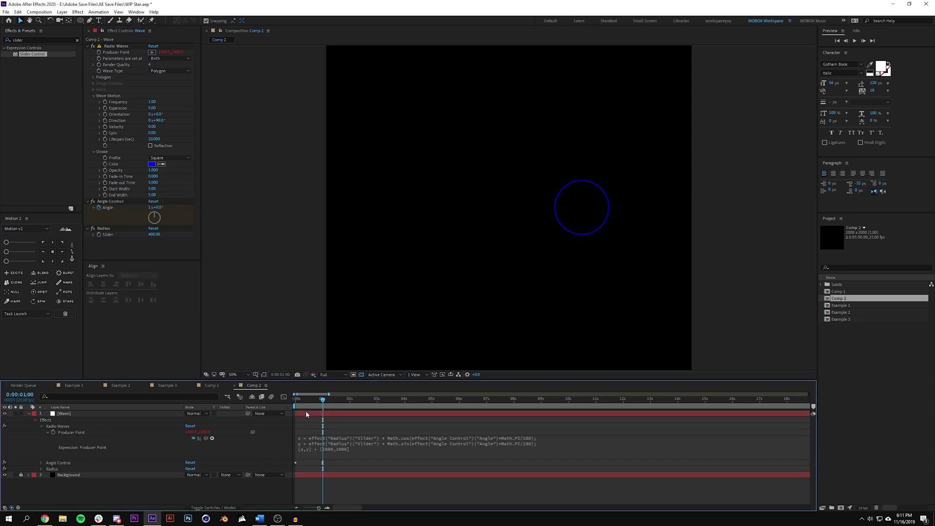
Lower the preview resolution to Quarter, play the rotation from the start and show only the keyframed Angle property.
{"action": "left_click", "coordinate": [337, 374]}
{"action": "left_click", "coordinate": [327, 410]}
{"action": "left_click", "coordinate": [294, 401]}
{"action": "key", "text": "space"}
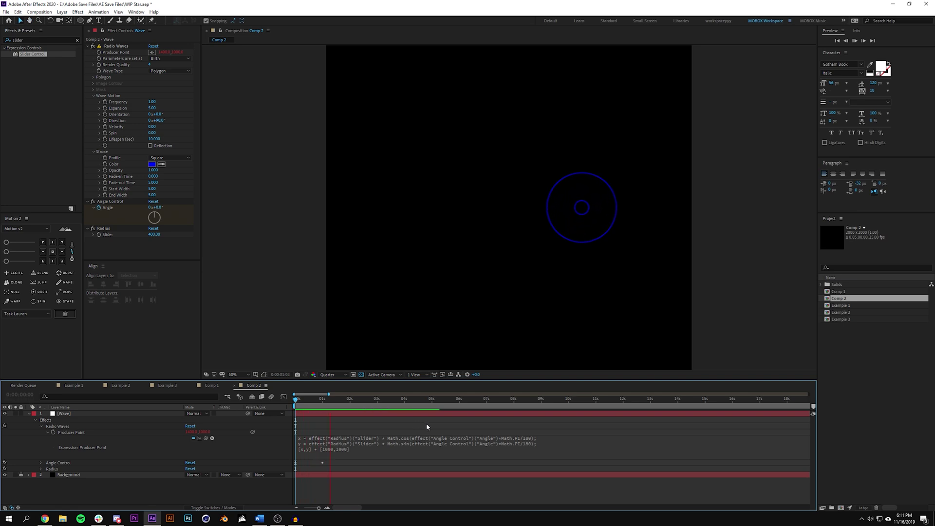
{"action": "key", "text": "space"}
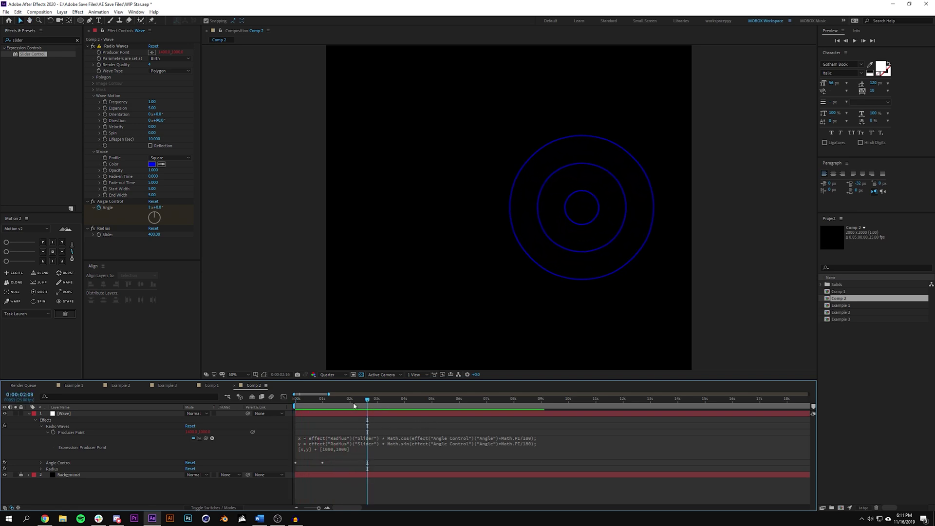
{"action": "key", "text": "u"}
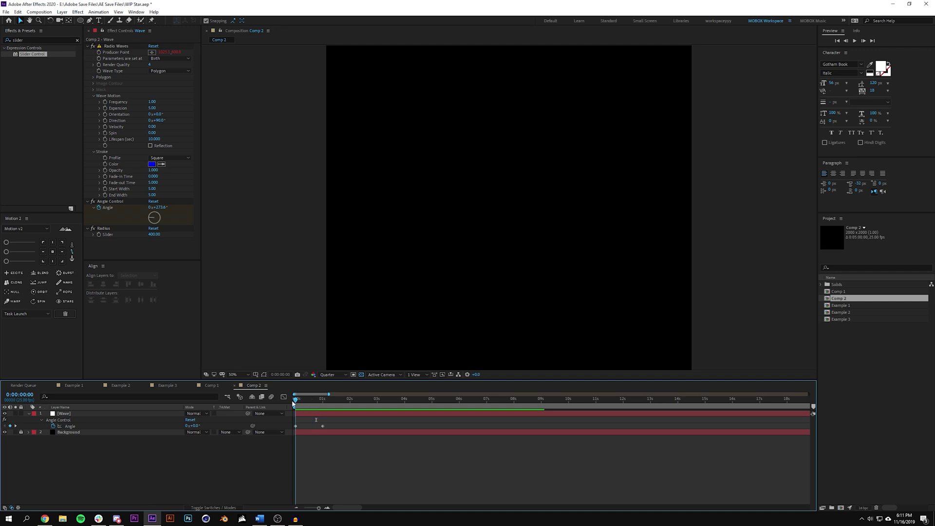
{"action": "key", "text": "space"}
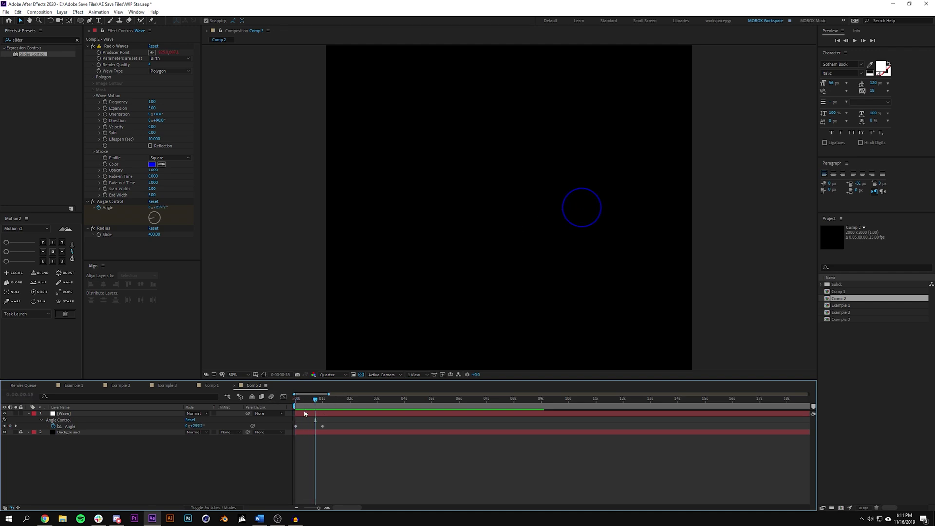
Raise the Radio Waves Frequency to about 12.40 and play the animation from the start.
{"action": "left_click", "coordinate": [116, 414]}
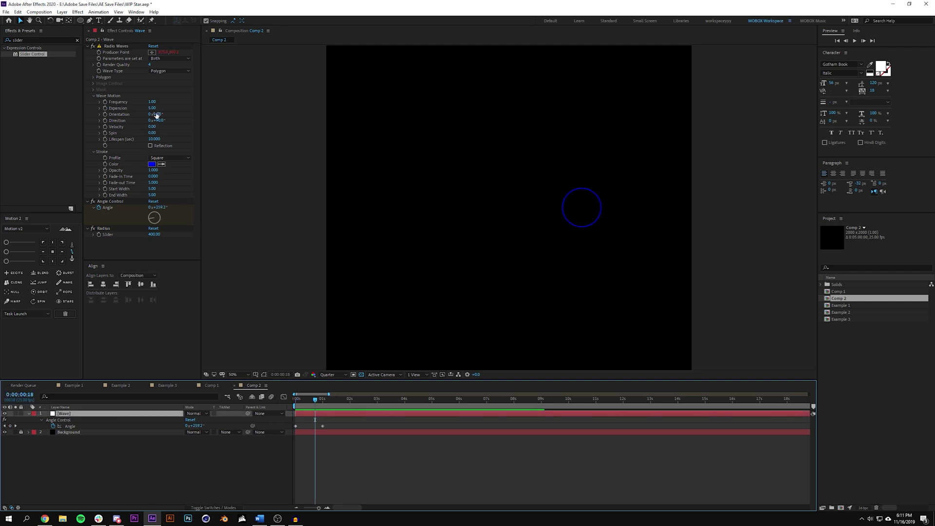
{"action": "left_click_drag", "start_coordinate": [152, 101], "coordinate": [191, 100]}
{"action": "left_click_drag", "start_coordinate": [316, 402], "coordinate": [292, 404]}
{"action": "key", "text": "space"}
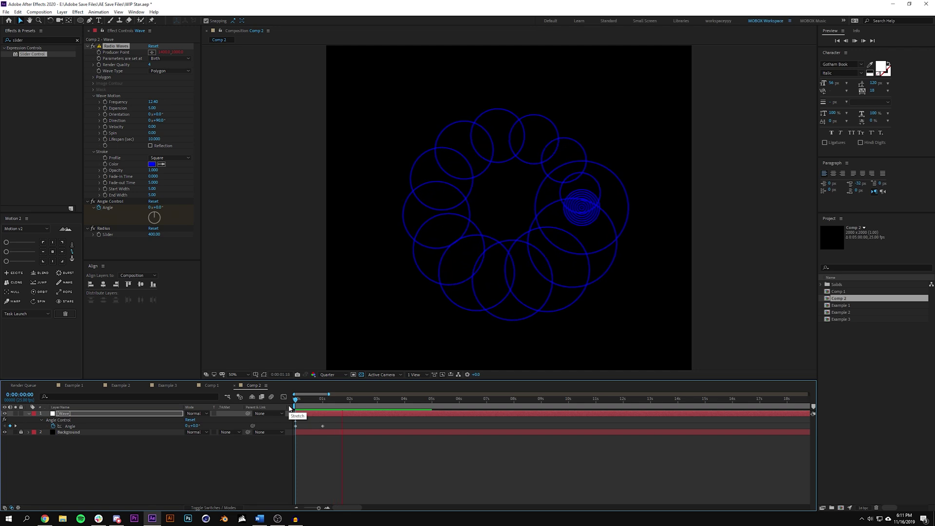
Add the expression loopOut("Continue") to the Angle property of the Angle Control.
{"action": "left_click", "coordinate": [324, 400]}
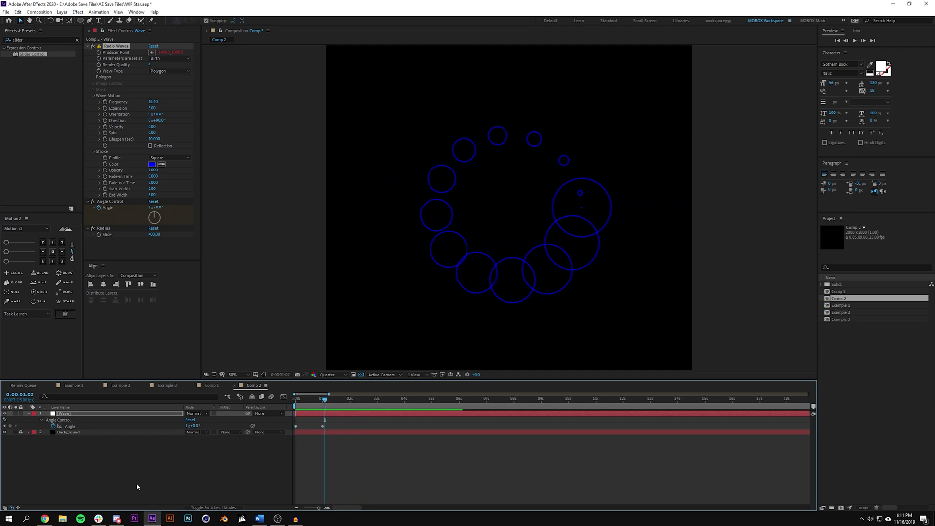
{"action": "left_click", "coordinate": [53, 426], "text": "alt"}
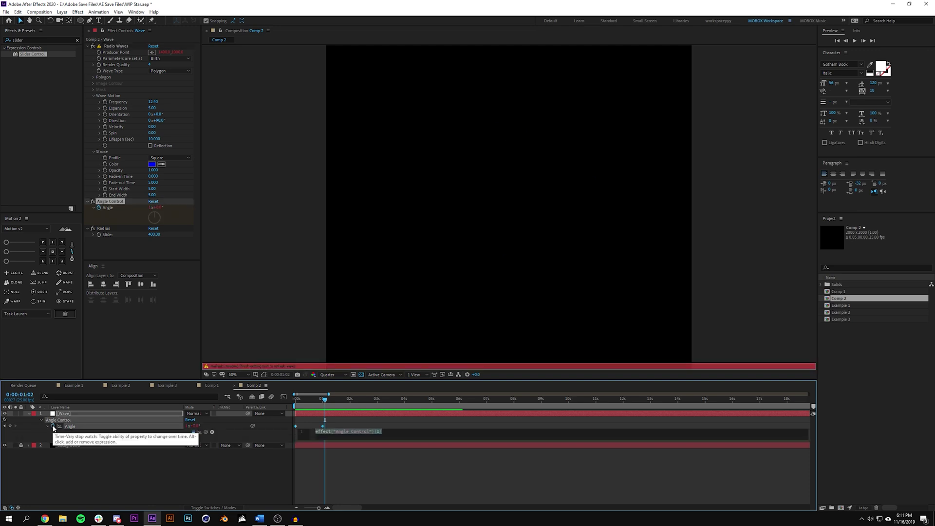
{"action": "type", "text": "loopOu"}
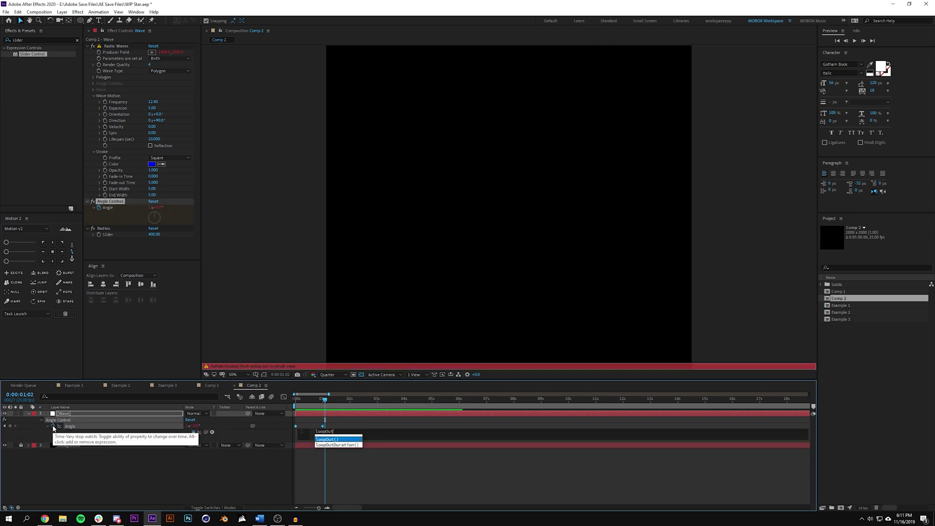
{"action": "type", "text": "t"}
{"action": "key", "text": "Return"}
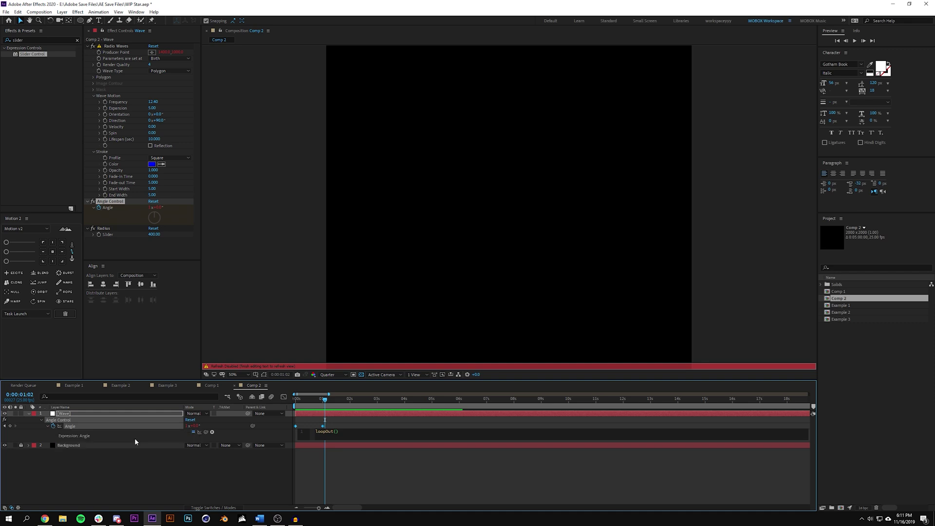
{"action": "type", "text": "\""}
{"action": "type", "text": "Continue"}
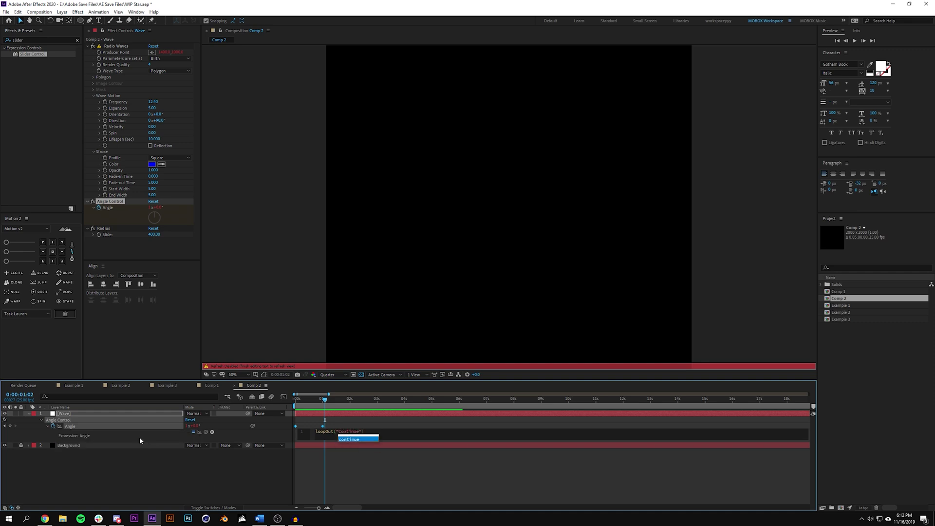
{"action": "left_click", "coordinate": [438, 484]}
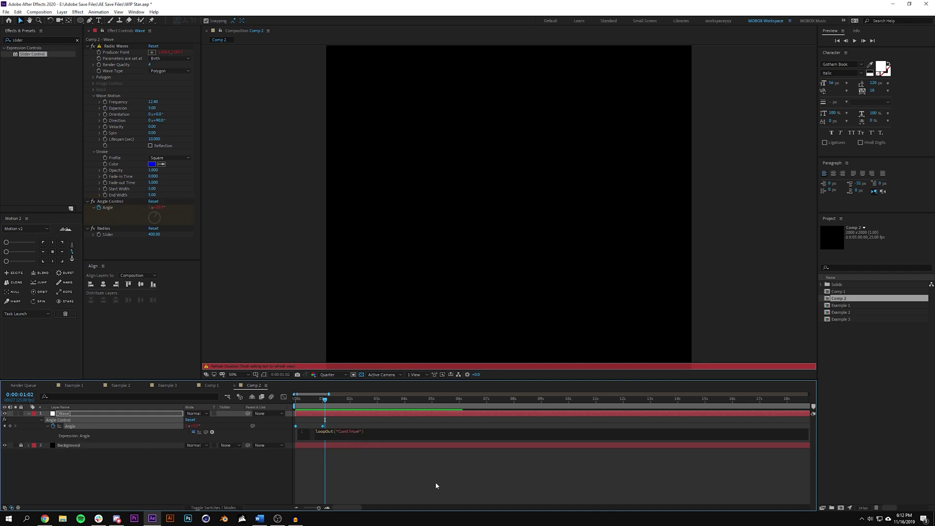
Play the looping animation and inspect the wave pattern in the composition.
{"action": "key", "text": "space"}
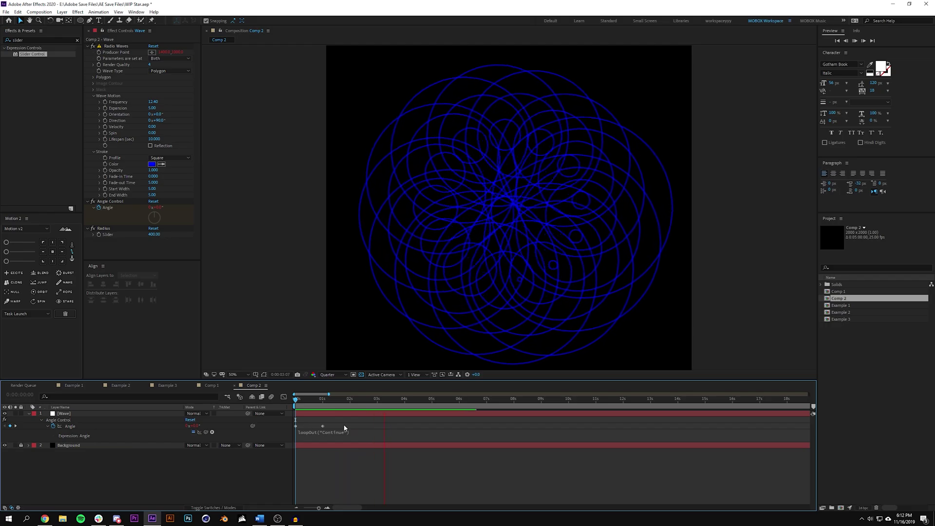
{"action": "scroll", "coordinate": [485, 204], "scroll_direction": "up", "scroll_amount": 2}
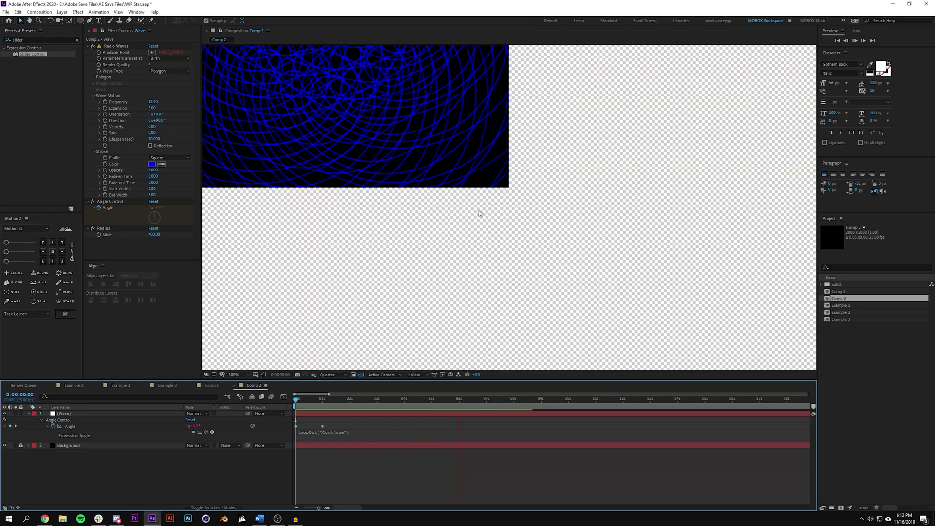
{"action": "scroll", "coordinate": [486, 204], "scroll_direction": "down", "scroll_amount": 2}
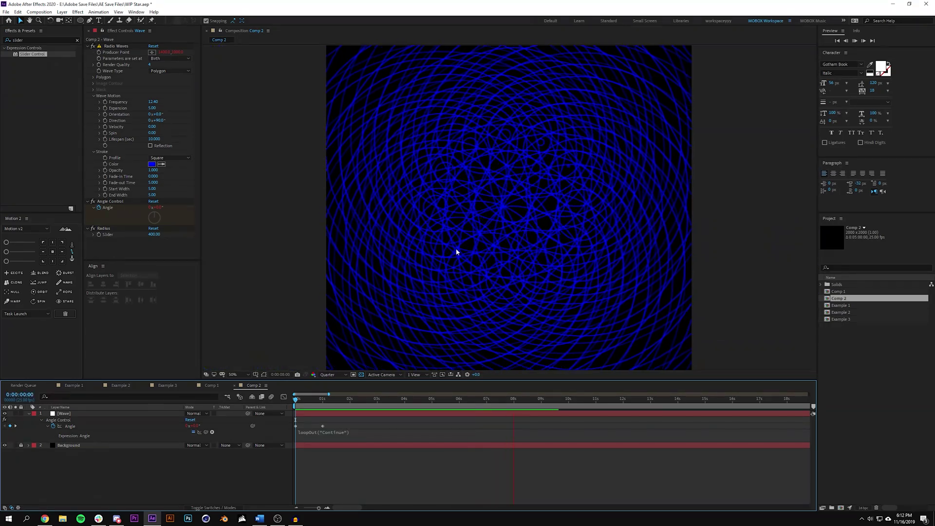
Set the Radio Waves Frequency to 10 and play the animation to check the wave pattern.
{"action": "key", "text": "space"}
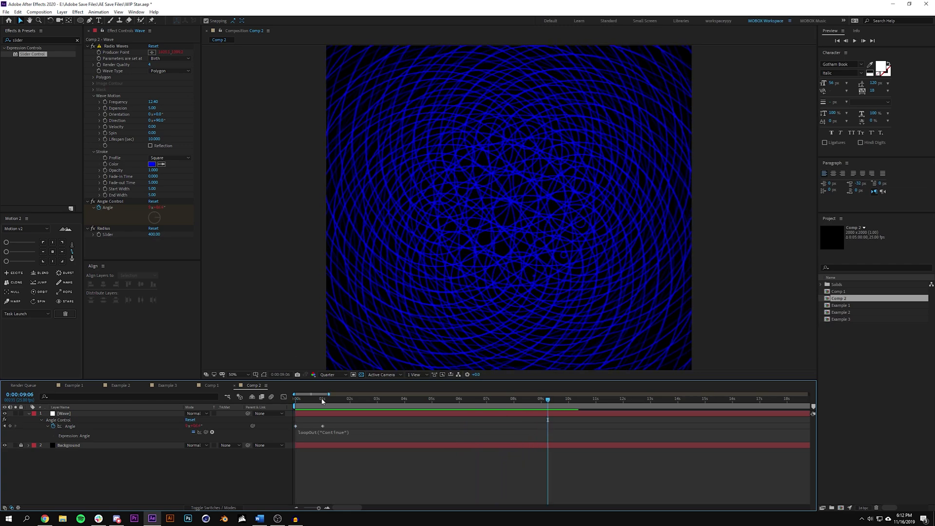
{"action": "left_click", "coordinate": [322, 399]}
{"action": "key", "text": "equal"}
{"action": "key", "text": "equal"}
{"action": "key", "text": "Page_Down"}
{"action": "left_click", "coordinate": [154, 102]}
{"action": "type", "text": "10"}
{"action": "key", "text": "Return"}
{"action": "key", "text": "space"}
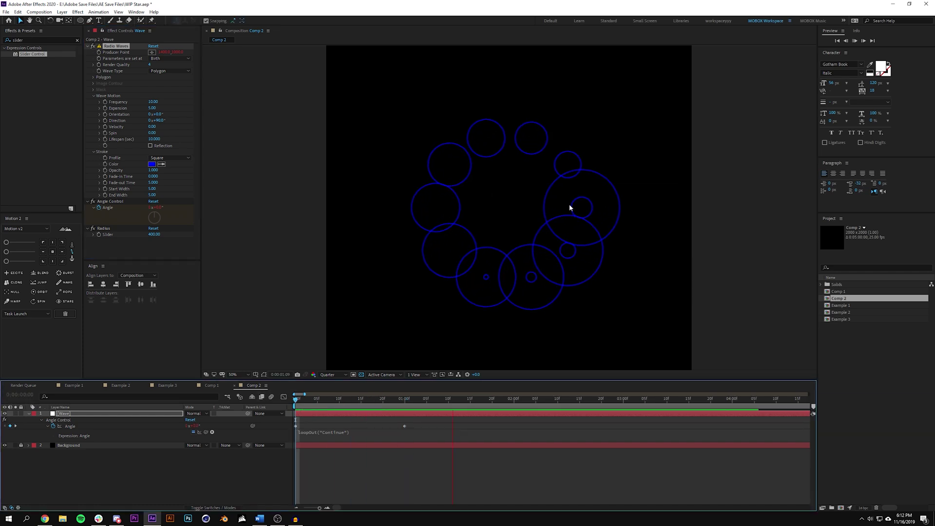
{"action": "key", "text": "space"}
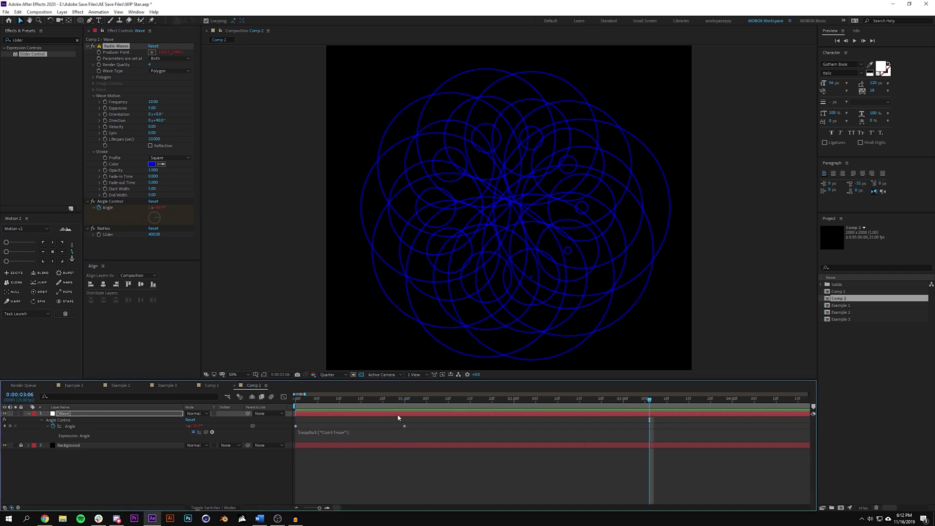
Move the second Angle keyframe to about frame 21, preview the pattern and set the Radio Waves Frequency to 8.04.
{"action": "left_click_drag", "start_coordinate": [404, 428], "coordinate": [386, 428]}
{"action": "key", "text": "space"}
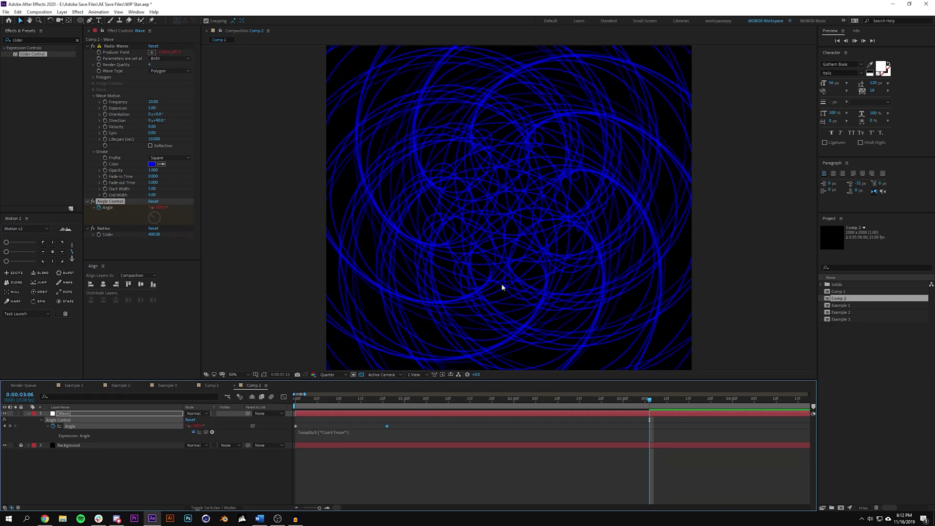
{"action": "mouse_move", "coordinate": [317, 399]}
{"action": "left_mouse_down"}
{"action": "mouse_move", "coordinate": [296, 399]}
{"action": "mouse_move", "coordinate": [330, 400]}
{"action": "left_mouse_up"}
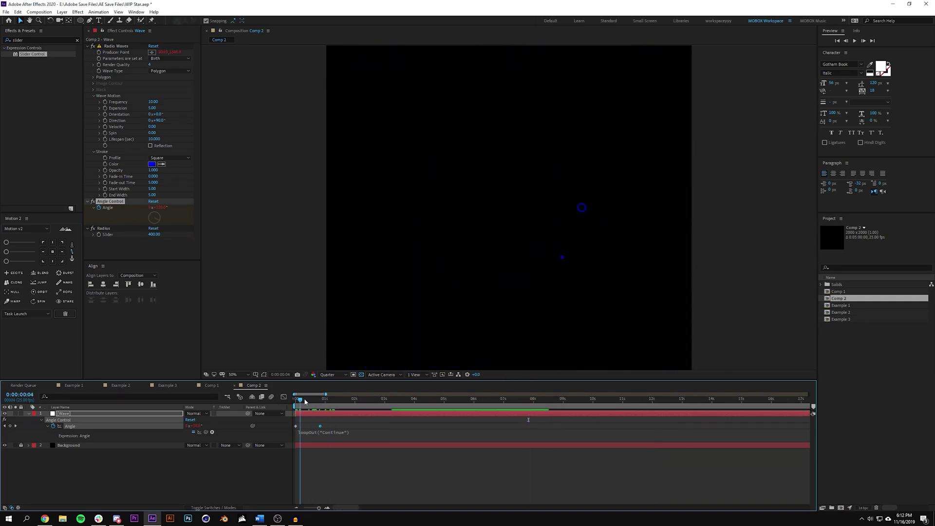
{"action": "left_click", "coordinate": [153, 102]}
{"action": "type", "text": "8.0"}
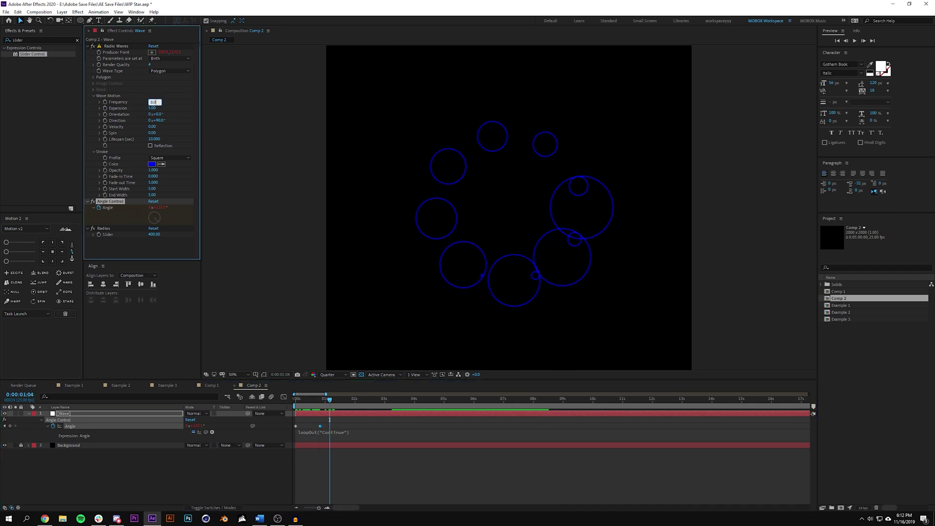
{"action": "type", "text": "4"}
{"action": "key", "text": "Return"}
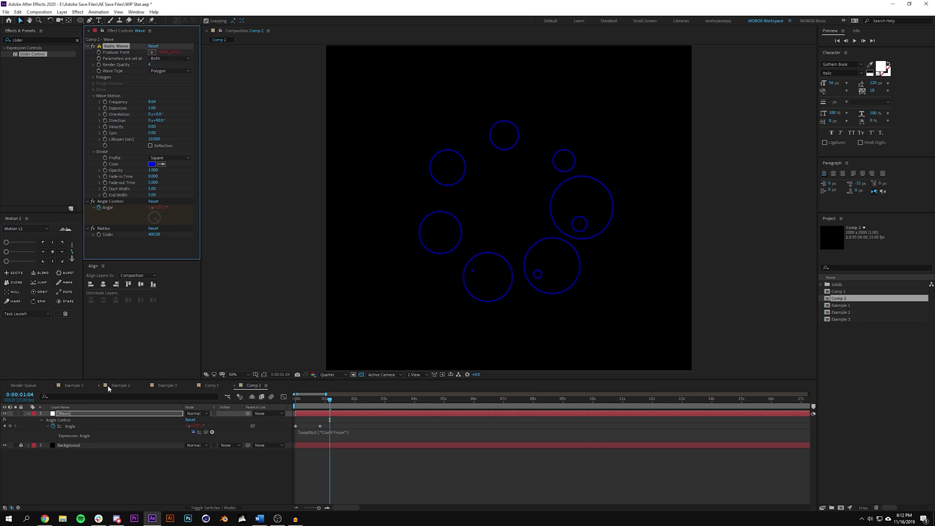
Rename the composition Comp 2 as Tutorial.
{"action": "left_click", "coordinate": [73, 385]}
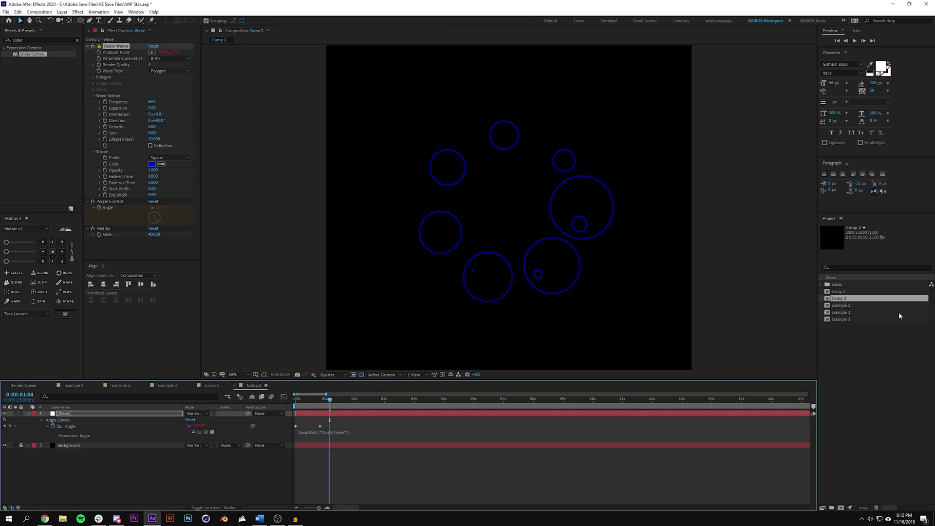
{"action": "key", "text": "Return"}
{"action": "left_click", "coordinate": [851, 363]}
{"action": "left_click", "coordinate": [845, 298]}
{"action": "key", "text": "Return"}
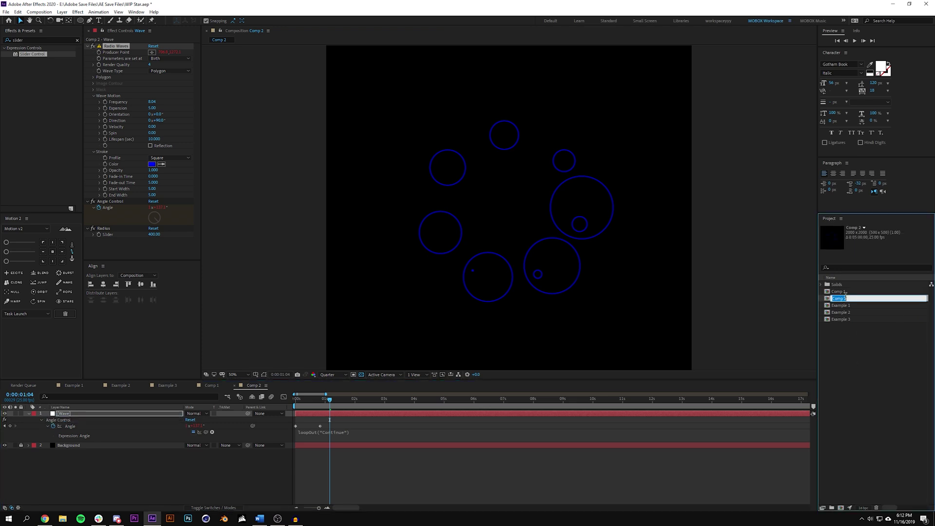
{"action": "type", "text": "Tutorial"}
{"action": "key", "text": "Return"}
Rename the composition Comp 1 as Lesson.
{"action": "left_click", "coordinate": [847, 291]}
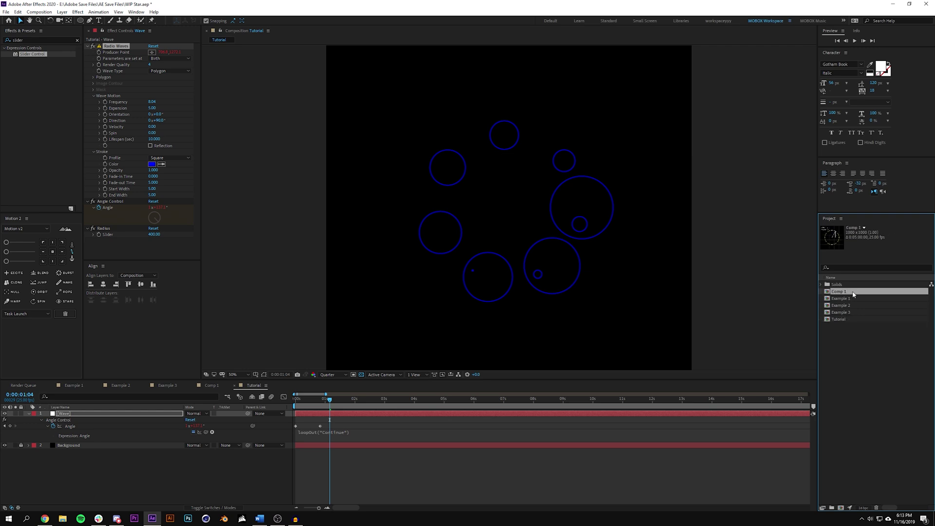
{"action": "key", "text": "Return"}
{"action": "type", "text": "Lesson"}
{"action": "key", "text": "Return"}
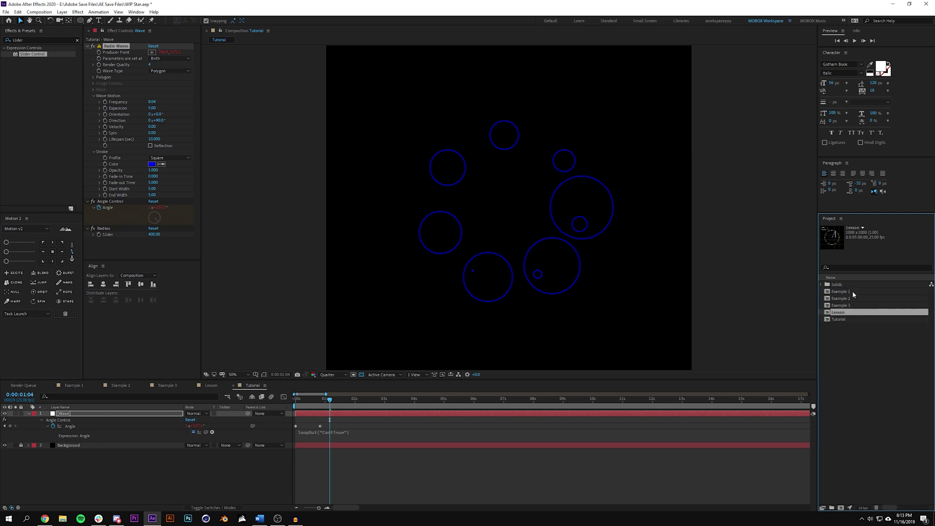
{"action": "left_click", "coordinate": [852, 352]}
Play the Tutorial composition from the start and compare its Radio Waves settings with those of Example 1.
{"action": "left_click", "coordinate": [847, 320]}
{"action": "left_click", "coordinate": [317, 410]}
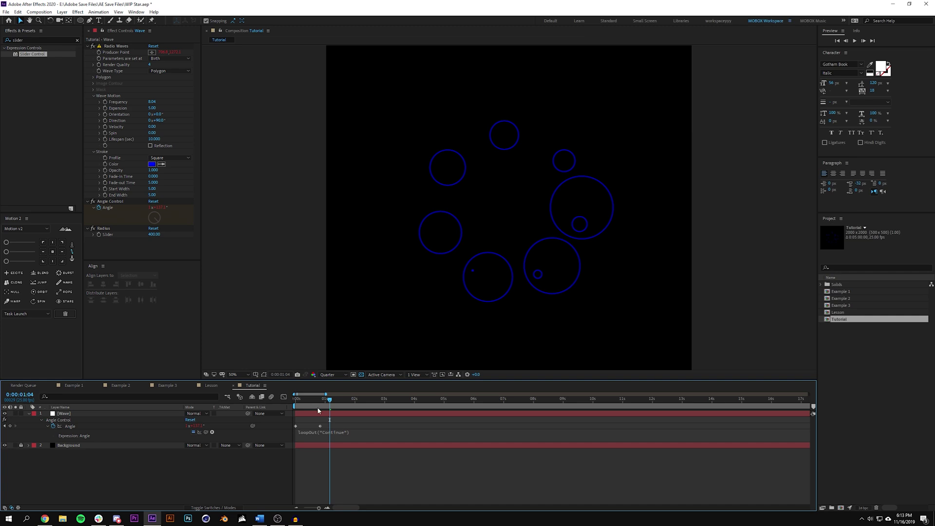
{"action": "left_click", "coordinate": [295, 400]}
{"action": "key", "text": "space"}
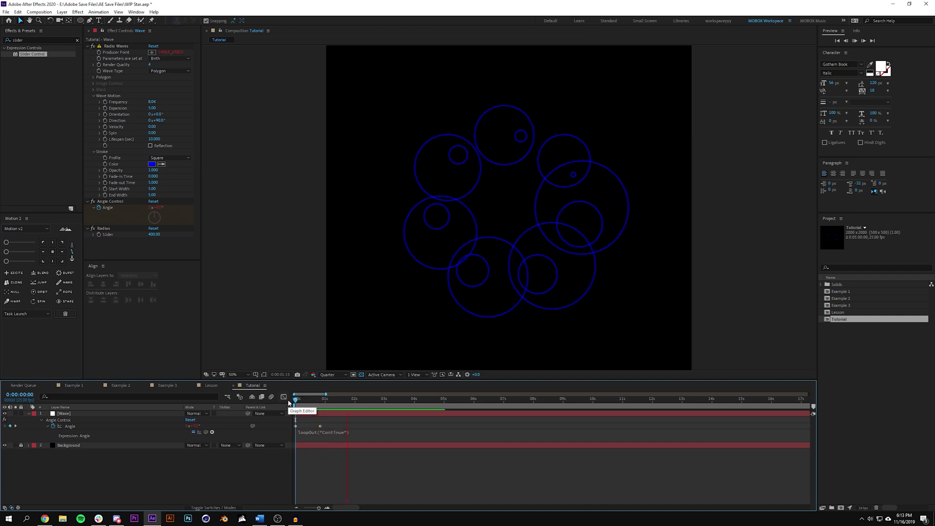
{"action": "key", "text": "space"}
{"action": "left_click", "coordinate": [81, 386]}
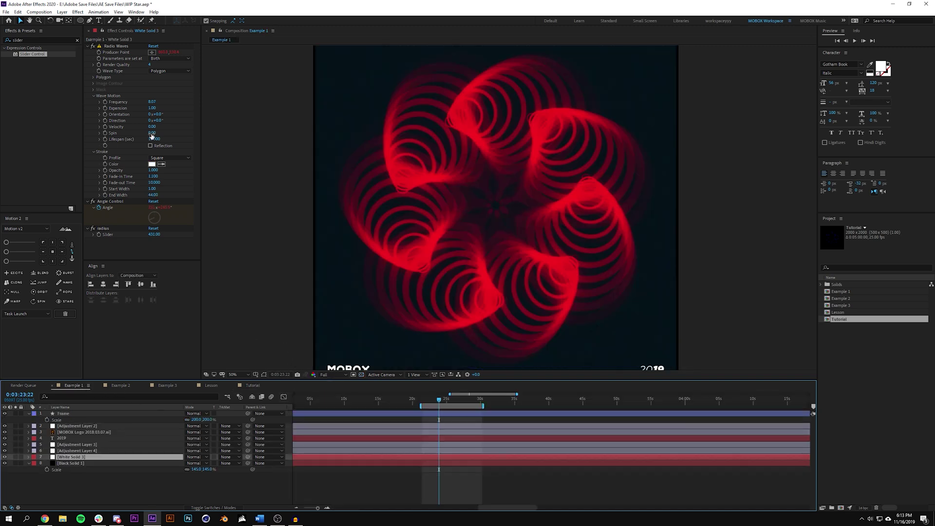
{"action": "left_click", "coordinate": [252, 385]}
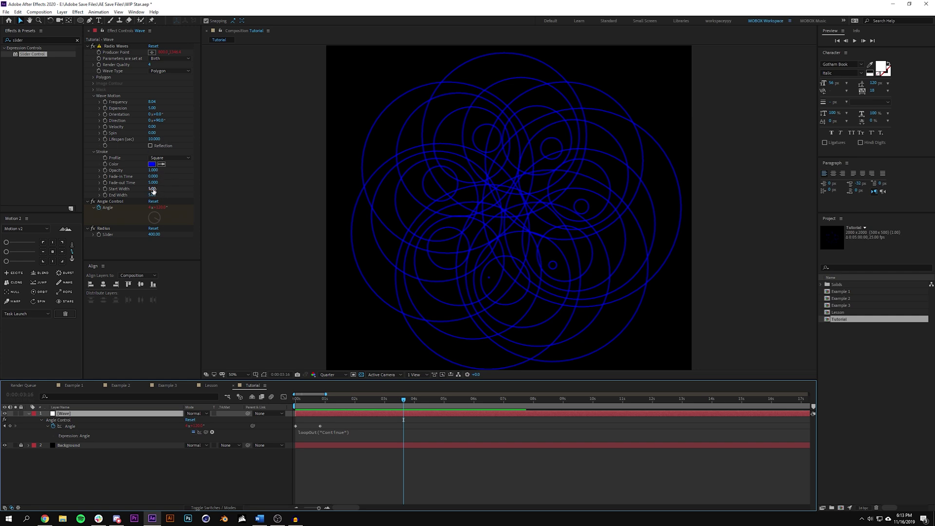
Set the stroke's Start Width to 1 and End Width to 43.90, and move the second Angle keyframe to about frame 24.
{"action": "left_click_drag", "start_coordinate": [151, 190], "coordinate": [67, 206]}
{"action": "left_click_drag", "start_coordinate": [150, 195], "coordinate": [277, 191]}
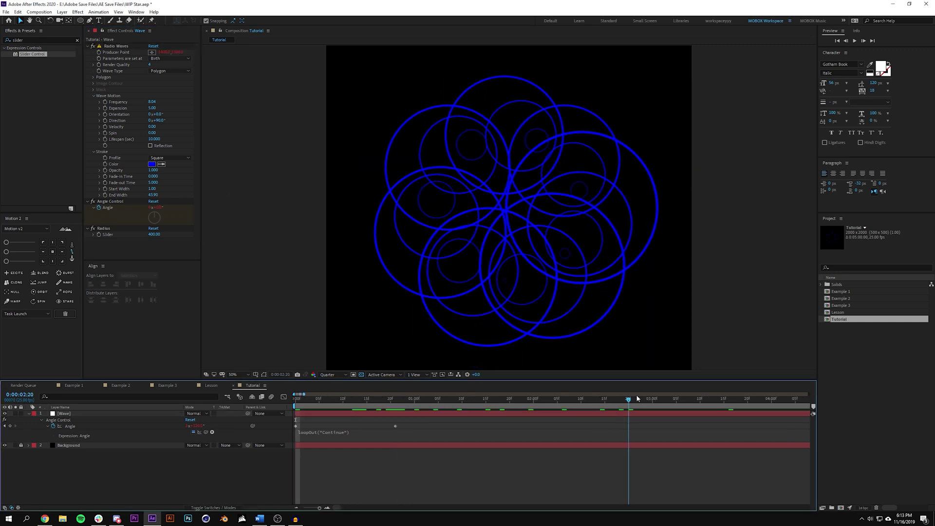
{"action": "left_click_drag", "start_coordinate": [637, 397], "coordinate": [524, 427]}
{"action": "mouse_move", "coordinate": [396, 425]}
{"action": "left_mouse_down"}
{"action": "mouse_move", "coordinate": [413, 428]}
{"action": "mouse_move", "coordinate": [375, 431]}
{"action": "mouse_move", "coordinate": [408, 432]}
{"action": "left_mouse_up"}
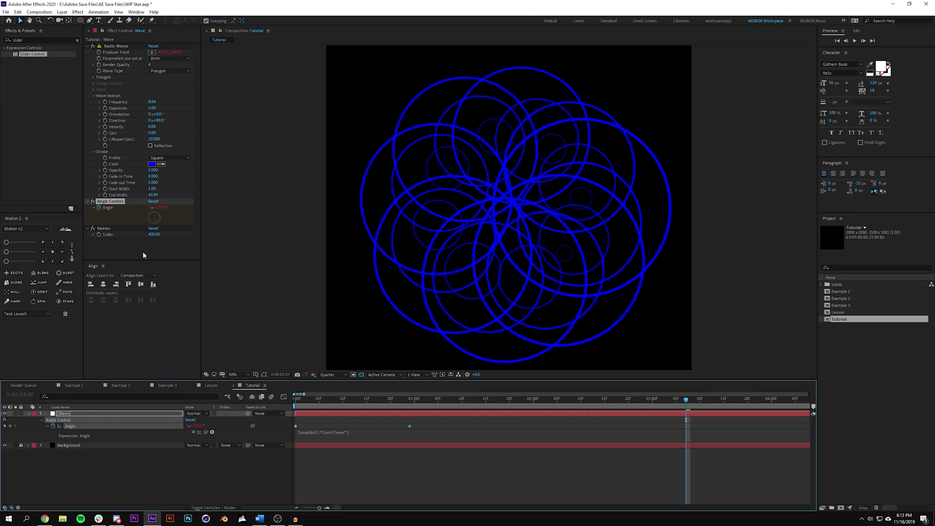
Set the Radius slider to 430 and the Radio Waves Expansion to 1, and play the animation.
{"action": "left_click", "coordinate": [154, 234]}
{"action": "type", "text": "430"}
{"action": "key", "text": "Return"}
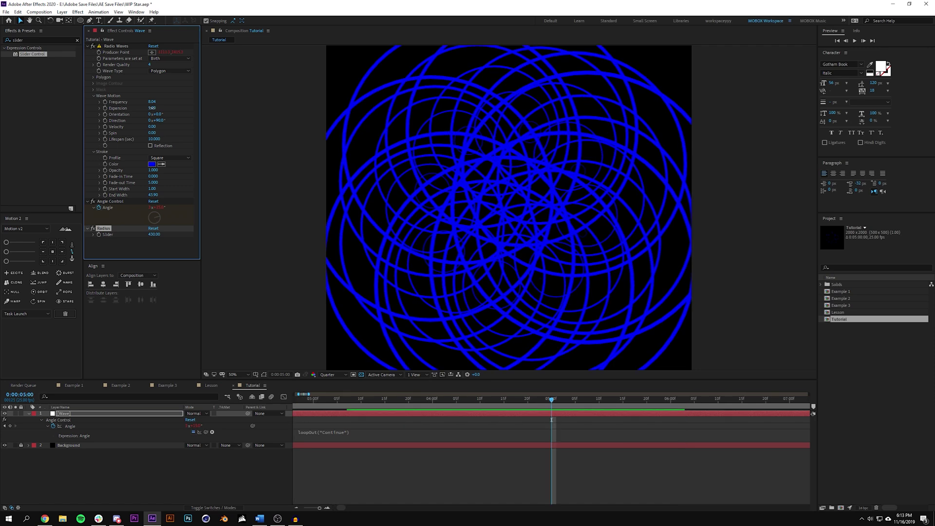
{"action": "left_click", "coordinate": [151, 108]}
{"action": "type", "text": "4"}
{"action": "key", "text": "Return"}
{"action": "left_click_drag", "start_coordinate": [322, 400], "coordinate": [516, 399]}
{"action": "key", "text": "space"}
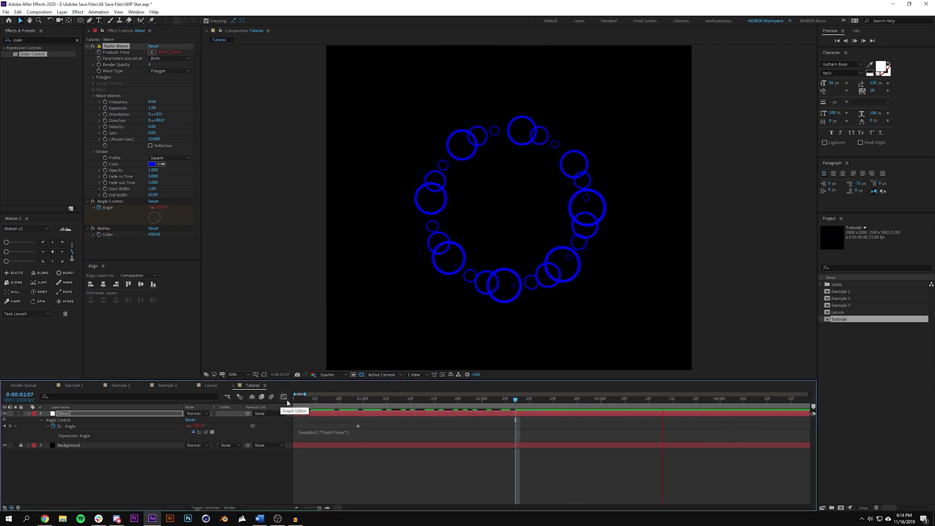
Move the second Angle keyframe to about frame 22 to speed up the rotation.
{"action": "left_click_drag", "start_coordinate": [357, 427], "coordinate": [346, 427]}
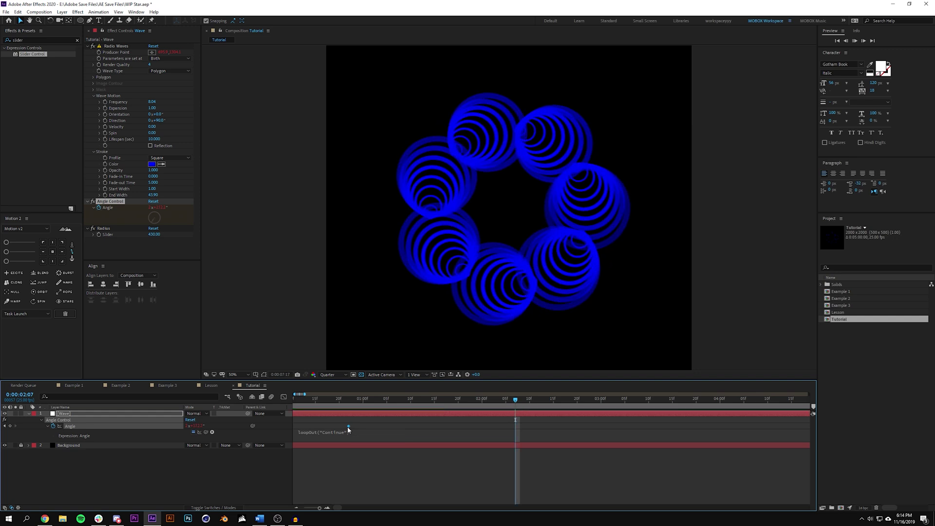
{"action": "left_click", "coordinate": [351, 403]}
{"action": "left_click_drag", "start_coordinate": [348, 508], "coordinate": [334, 507]}
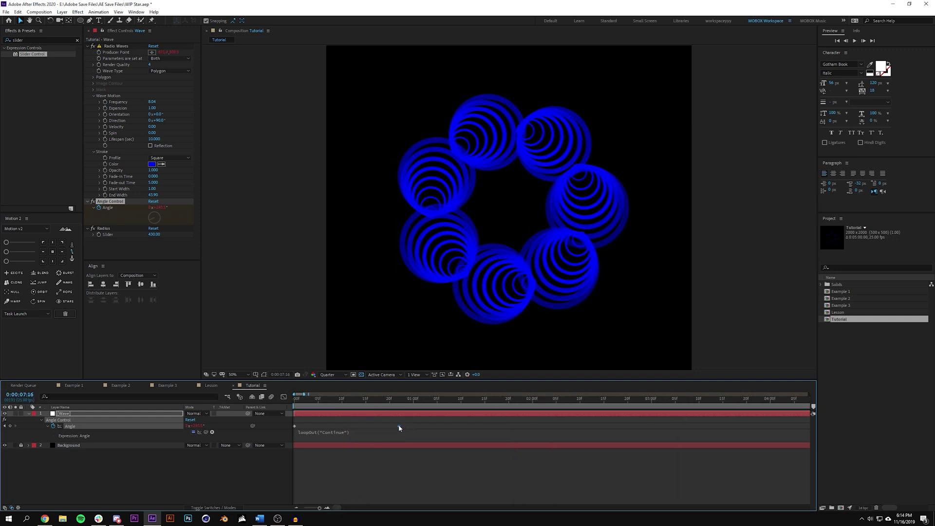
Try the second Angle keyframe at about frame 21 and inspect the resulting wave pattern.
{"action": "left_click_drag", "start_coordinate": [401, 427], "coordinate": [393, 428]}
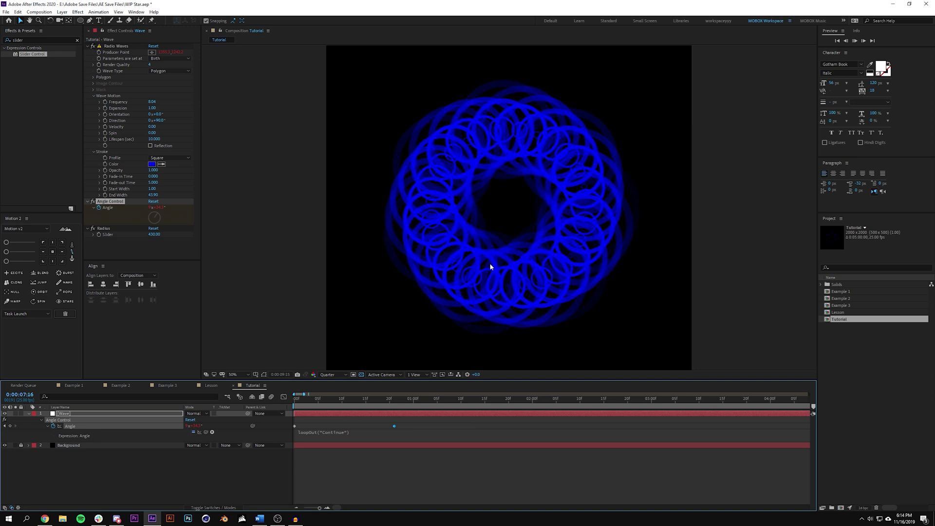
{"action": "key", "text": "comma"}
{"action": "key", "text": "comma"}
{"action": "key", "text": "period"}
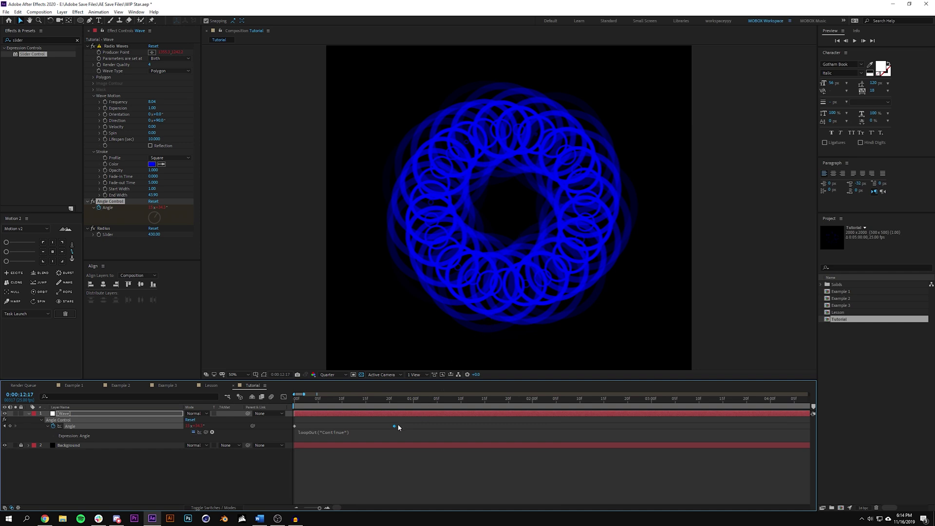
Move the second Angle keyframe back to about frame 22 and compare the pattern with Example 1.
{"action": "left_click_drag", "start_coordinate": [396, 428], "coordinate": [400, 428]}
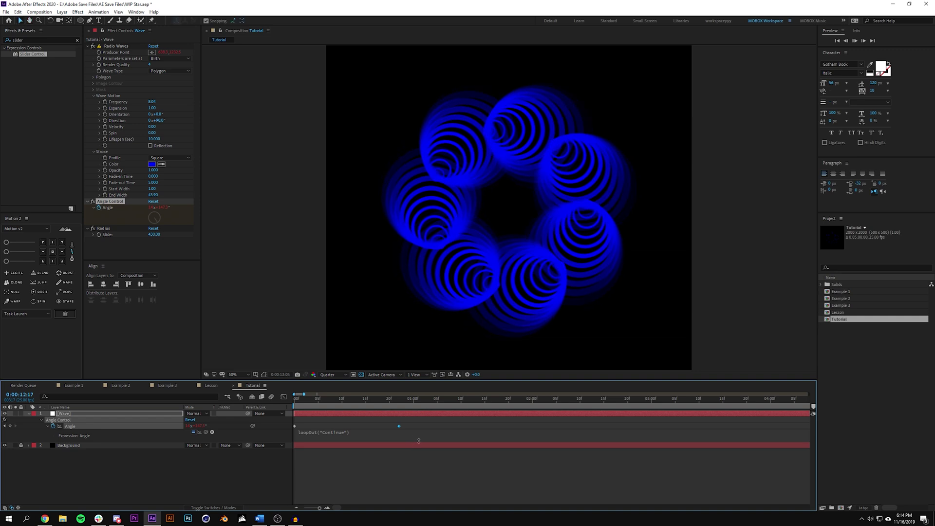
{"action": "left_click", "coordinate": [73, 385]}
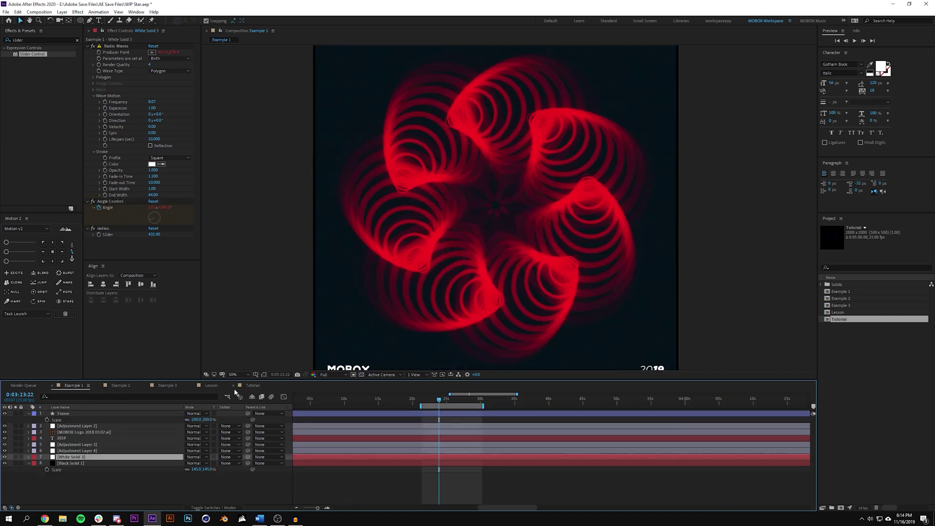
{"action": "left_click", "coordinate": [252, 385]}
Set the Radio Waves Frequency to 8.00 and check it against the Example 1 composition.
{"action": "left_click_drag", "start_coordinate": [153, 103], "coordinate": [159, 103]}
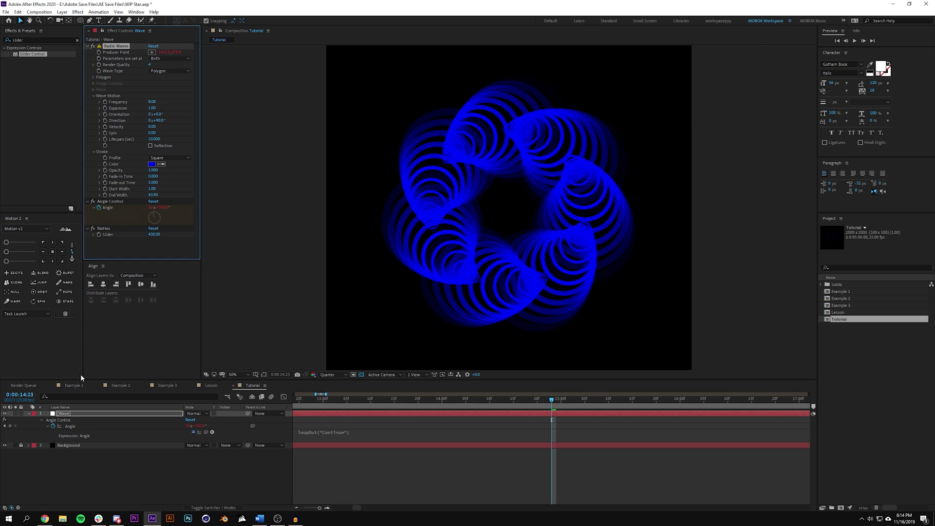
{"action": "left_click", "coordinate": [73, 385]}
{"action": "left_click", "coordinate": [252, 385]}
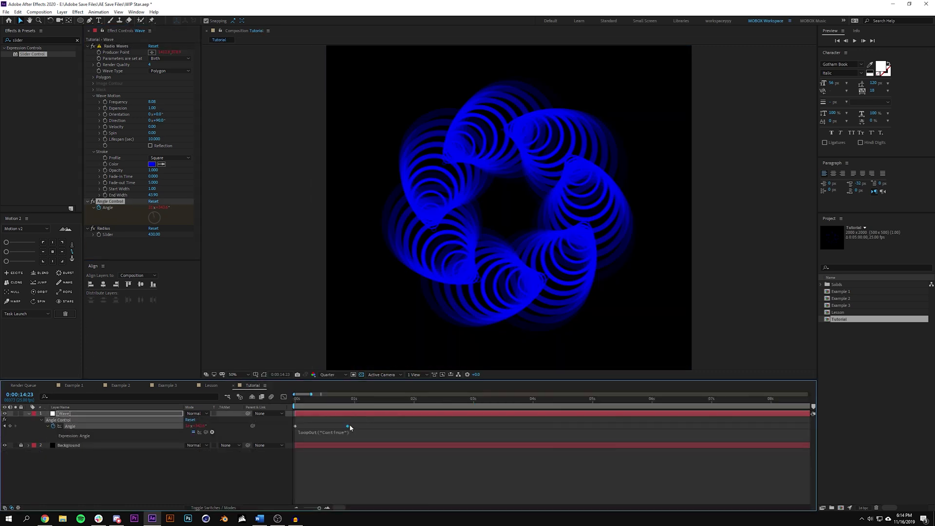
Lower the Radio Waves Frequency to 7.89 and inspect the whole pattern in the composition.
{"action": "left_click_drag", "start_coordinate": [152, 102], "coordinate": [151, 107]}
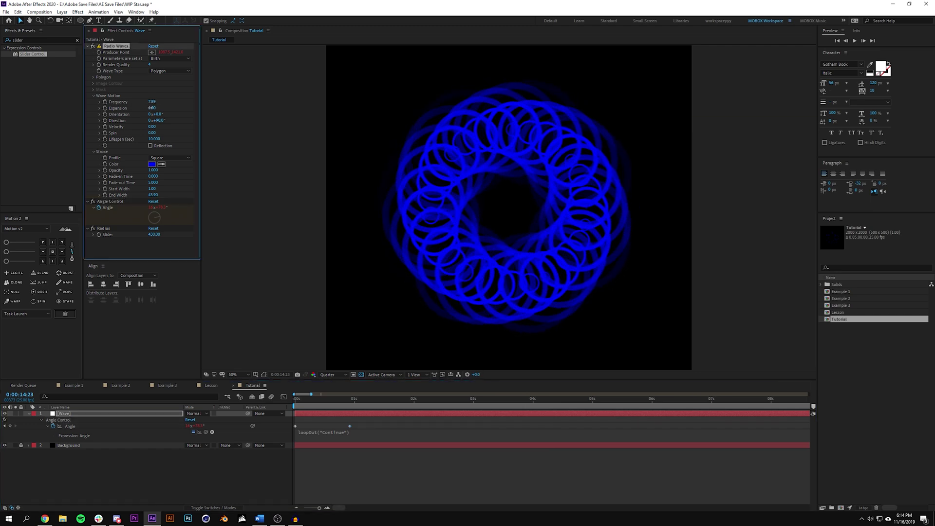
{"action": "left_click", "coordinate": [371, 465]}
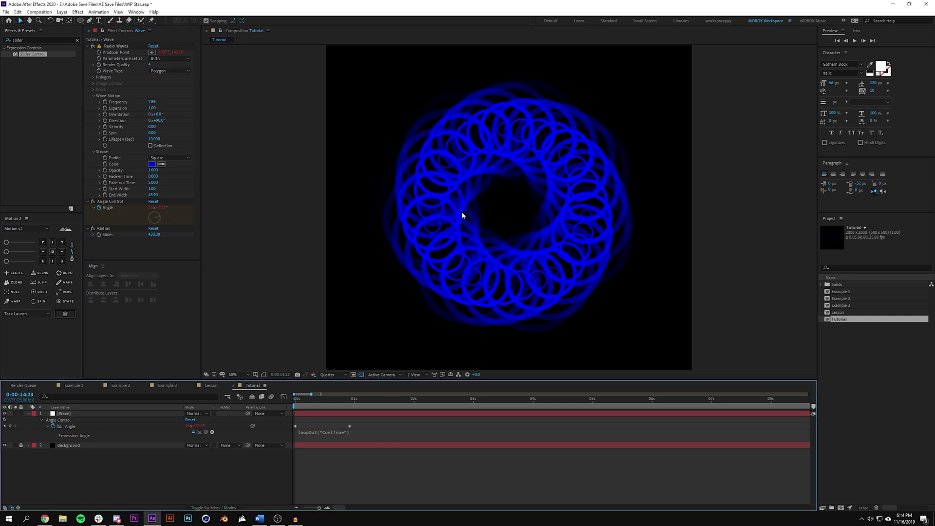
{"action": "key", "text": "comma"}
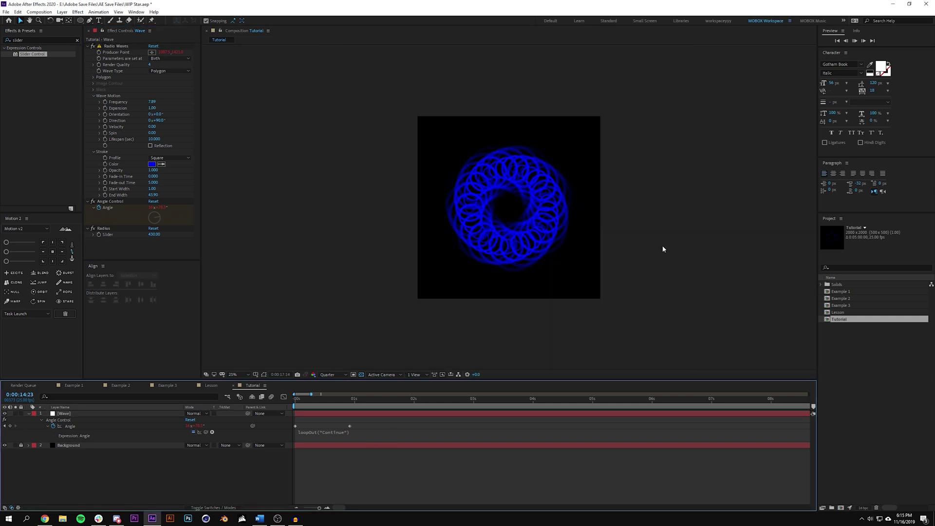
{"action": "key", "text": "period"}
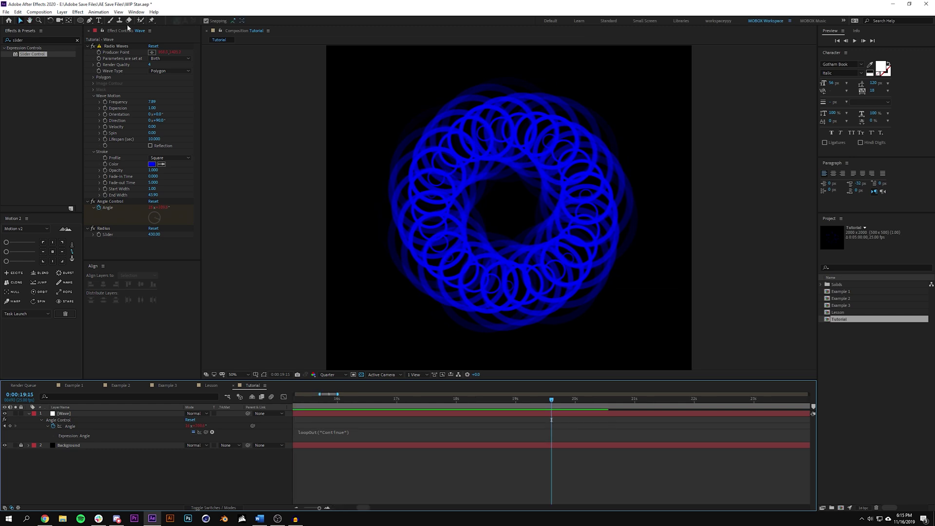
Expand the Radio Waves Polygon settings and examine the wave pattern up close.
{"action": "left_click", "coordinate": [94, 76]}
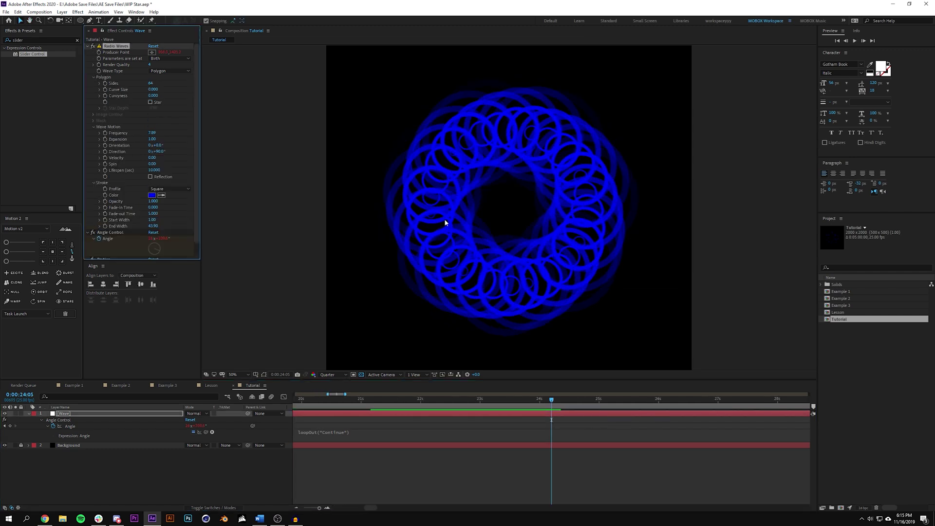
{"action": "left_click", "coordinate": [131, 433]}
{"action": "key", "text": "period"}
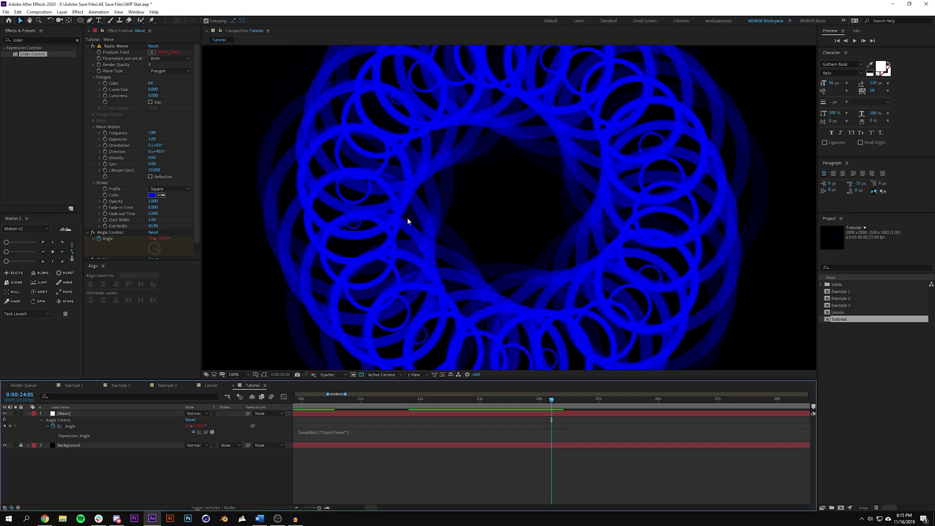
{"action": "key", "text": "comma"}
Switch the visibility of the Wave and Background layers off and on to check what each contributes.
{"action": "left_click", "coordinate": [5, 413]}
{"action": "left_click", "coordinate": [5, 413]}
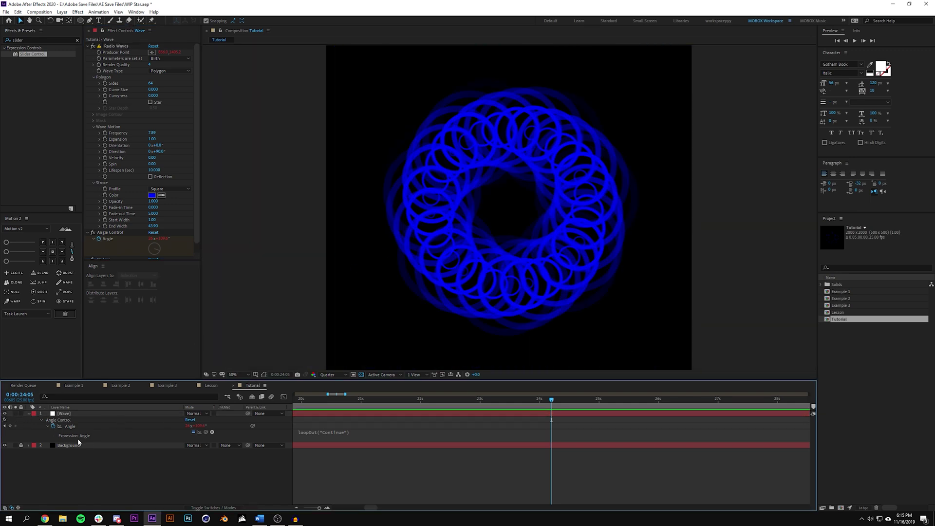
{"action": "left_click", "coordinate": [5, 445]}
{"action": "left_click", "coordinate": [4, 445]}
Change the Radio Waves stroke color on the Wave layer to white.
{"action": "left_click", "coordinate": [66, 415]}
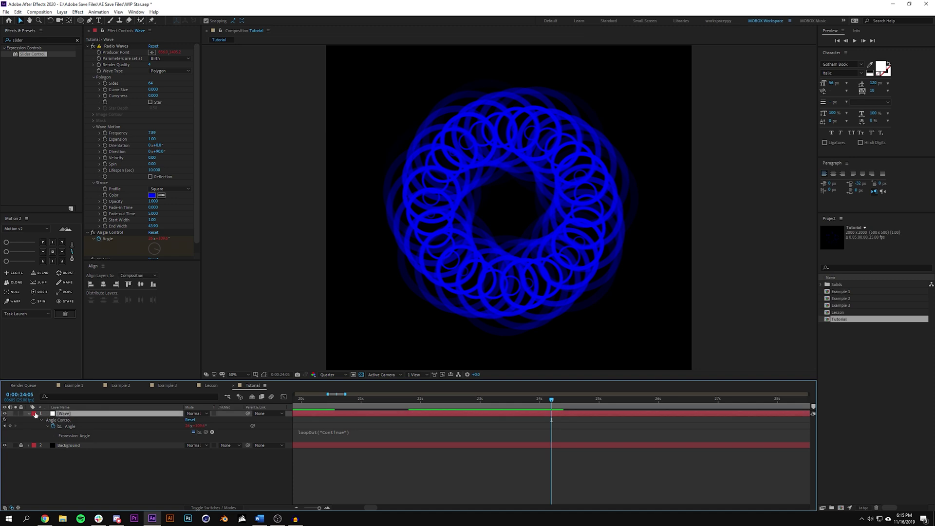
{"action": "left_click", "coordinate": [151, 195]}
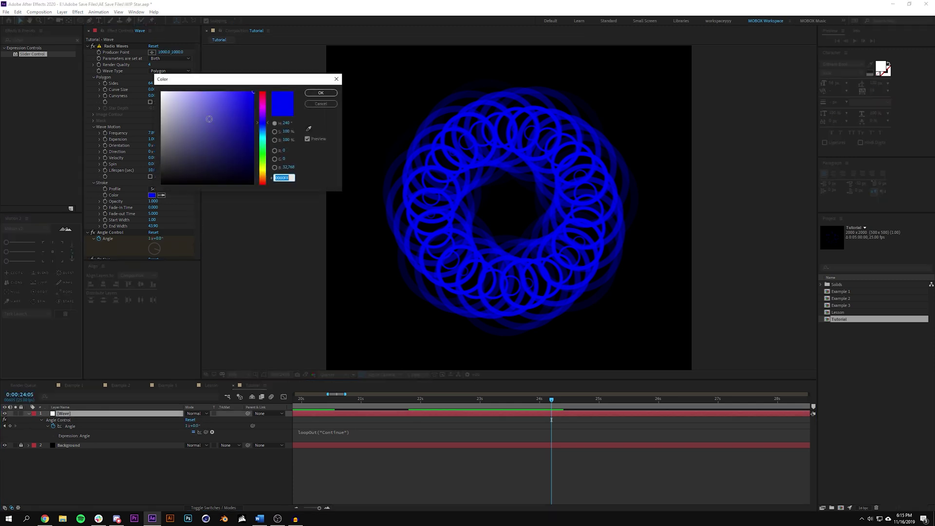
{"action": "left_click", "coordinate": [162, 91]}
{"action": "left_click", "coordinate": [321, 93]}
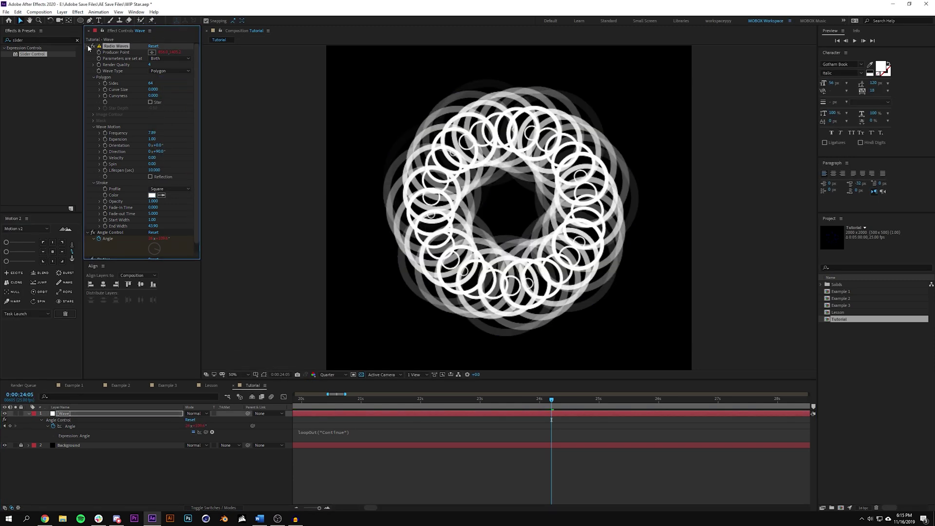
Try a different Radius slider value on the Wave layer's collapsed effect stack and undo that change.
{"action": "left_click", "coordinate": [87, 46]}
{"action": "left_click", "coordinate": [87, 52]}
{"action": "left_click", "coordinate": [87, 58]}
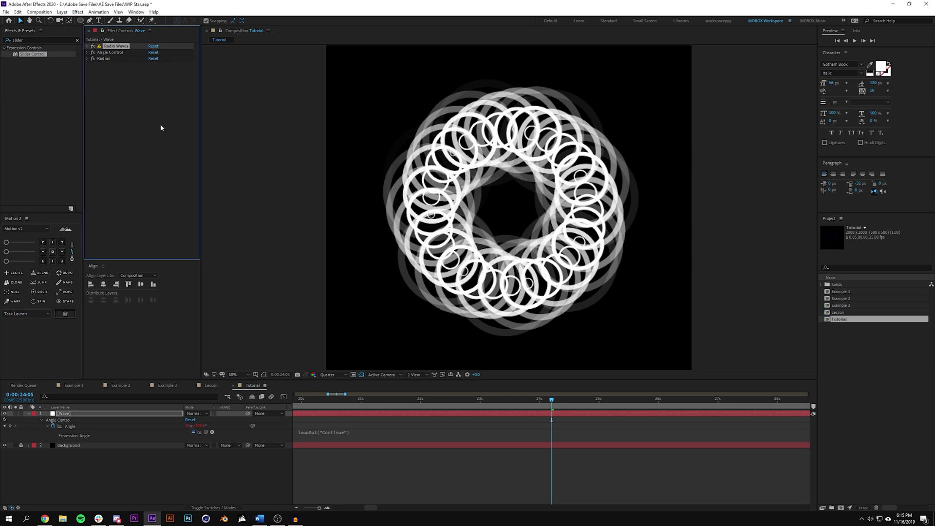
{"action": "left_click", "coordinate": [87, 58]}
{"action": "left_click_drag", "start_coordinate": [154, 65], "coordinate": [190, 84]}
{"action": "key", "text": "ctrl+z"}
{"action": "left_click", "coordinate": [120, 485]}
Examine the Example 3 and Example 2 compositions, inspecting the green wave rings of Example 2 up close.
{"action": "left_click", "coordinate": [167, 386]}
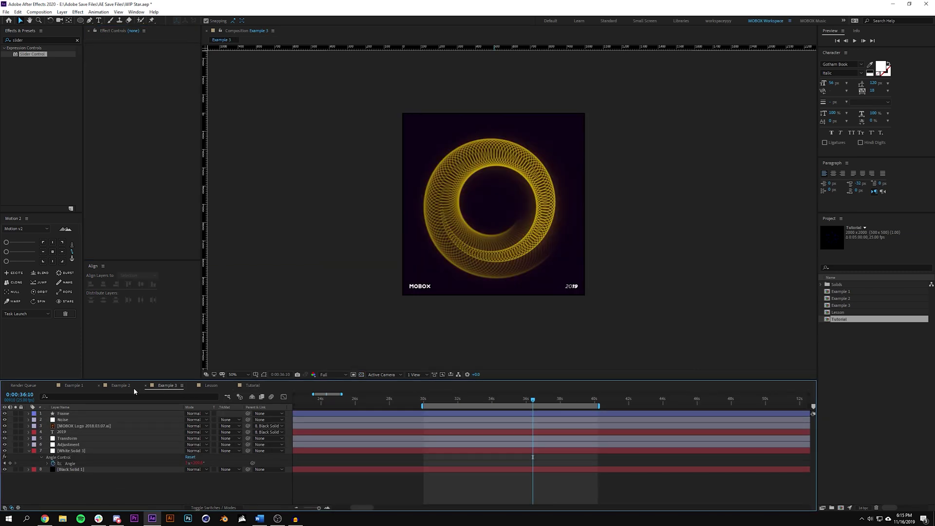
{"action": "left_click", "coordinate": [119, 385]}
{"action": "scroll", "coordinate": [396, 216], "scroll_direction": "up", "scroll_amount": 2}
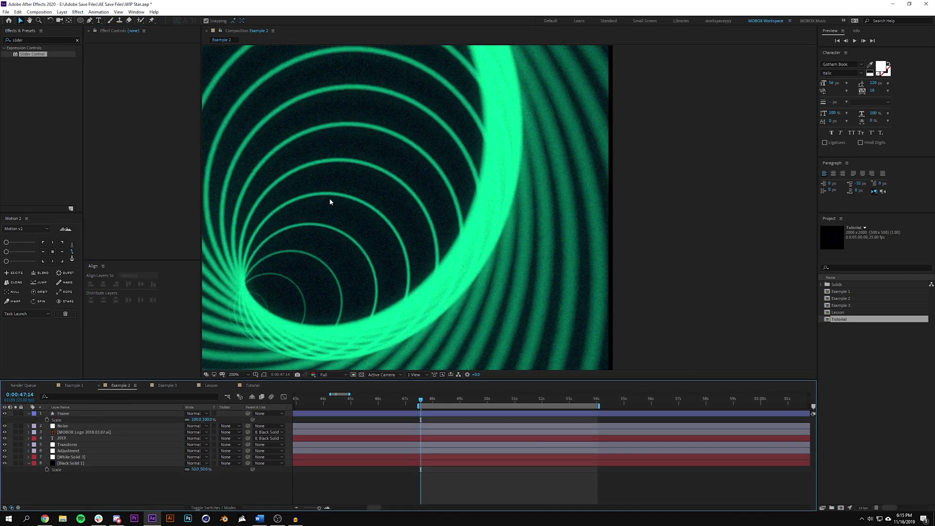
{"action": "left_click_drag", "start_coordinate": [335, 198], "coordinate": [486, 167]}
{"action": "scroll", "coordinate": [455, 192], "scroll_direction": "down", "scroll_amount": 2}
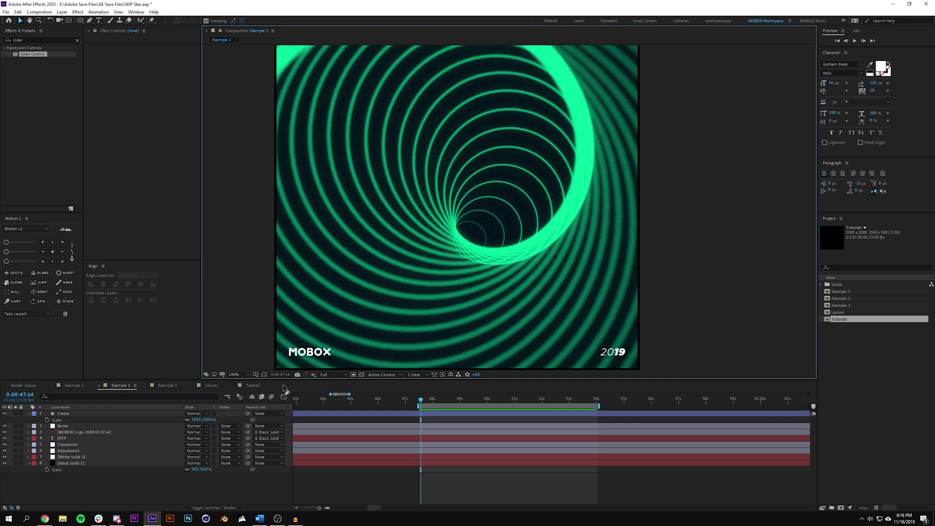
Back in the Tutorial composition, expand the Wave layer's Radio Waves settings and set the preview resolution to Full.
{"action": "left_click", "coordinate": [250, 387]}
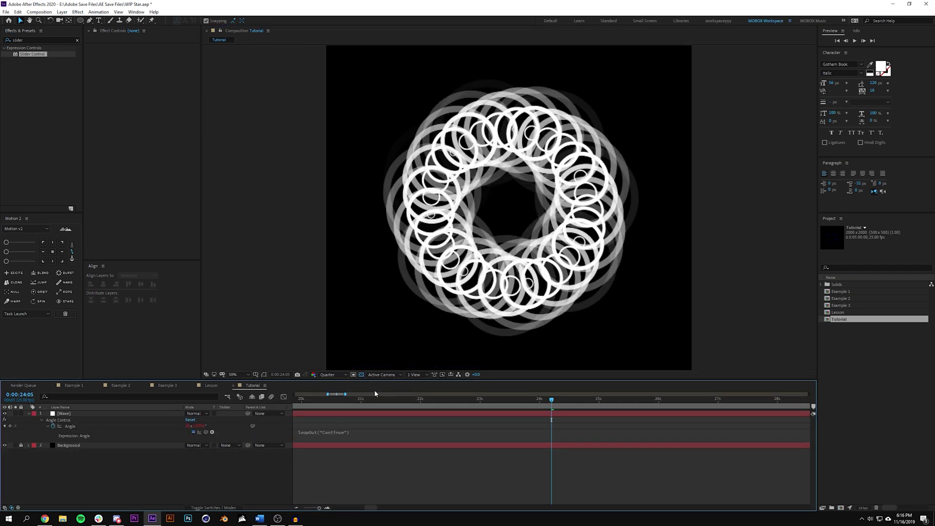
{"action": "left_click", "coordinate": [333, 374]}
{"action": "left_click", "coordinate": [326, 402]}
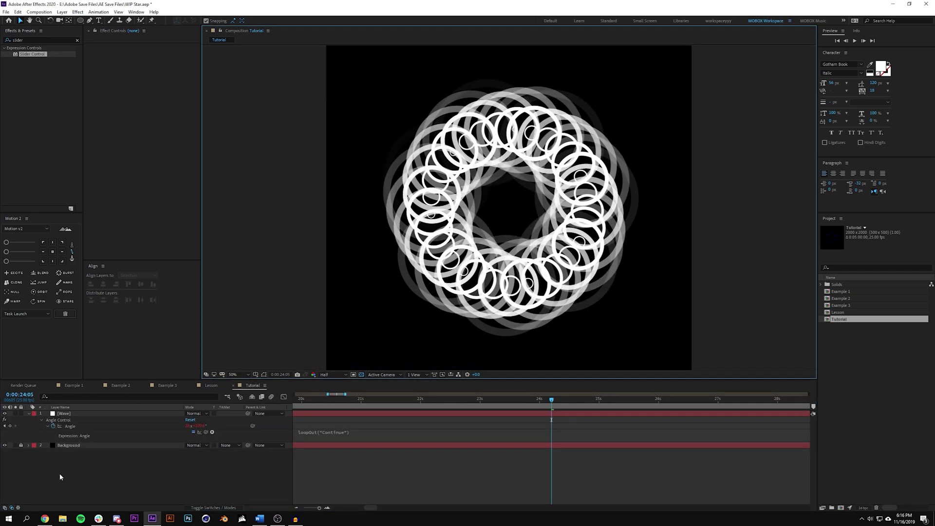
{"action": "left_click", "coordinate": [68, 413]}
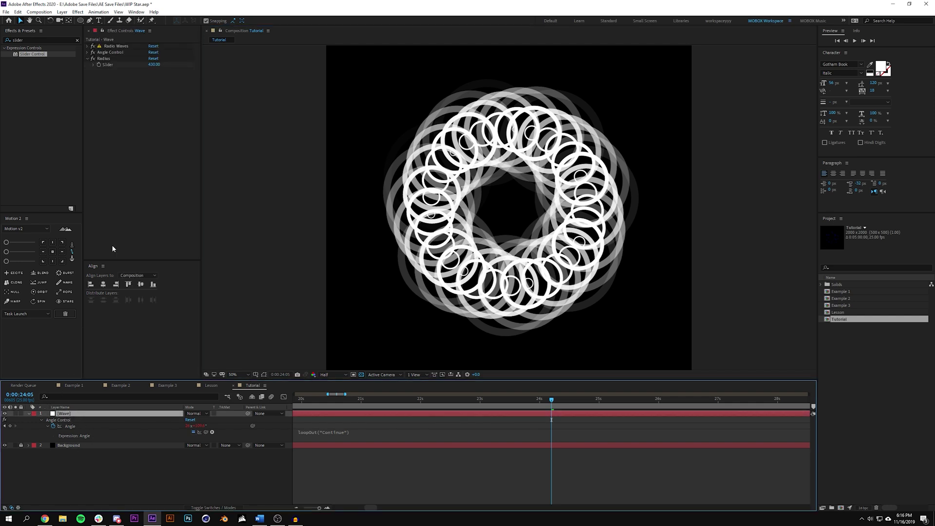
{"action": "left_click", "coordinate": [87, 47]}
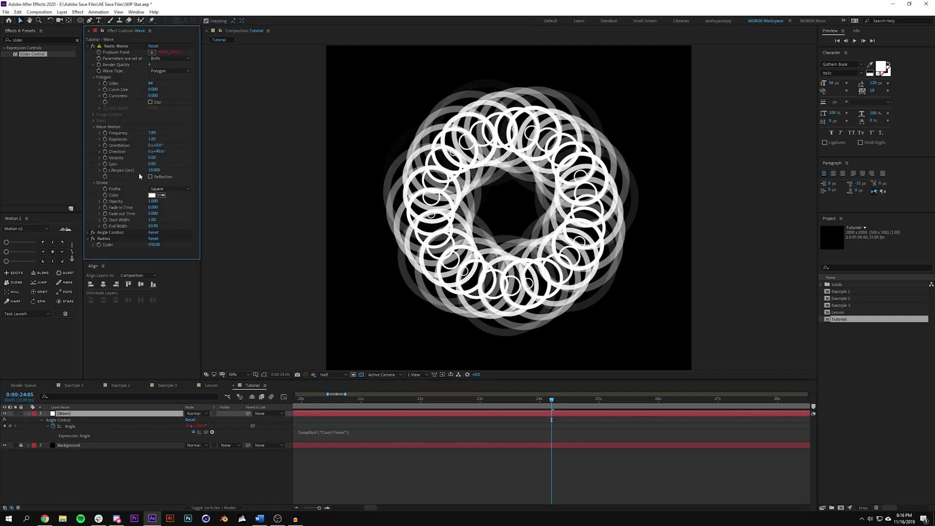
{"action": "key", "text": "slash"}
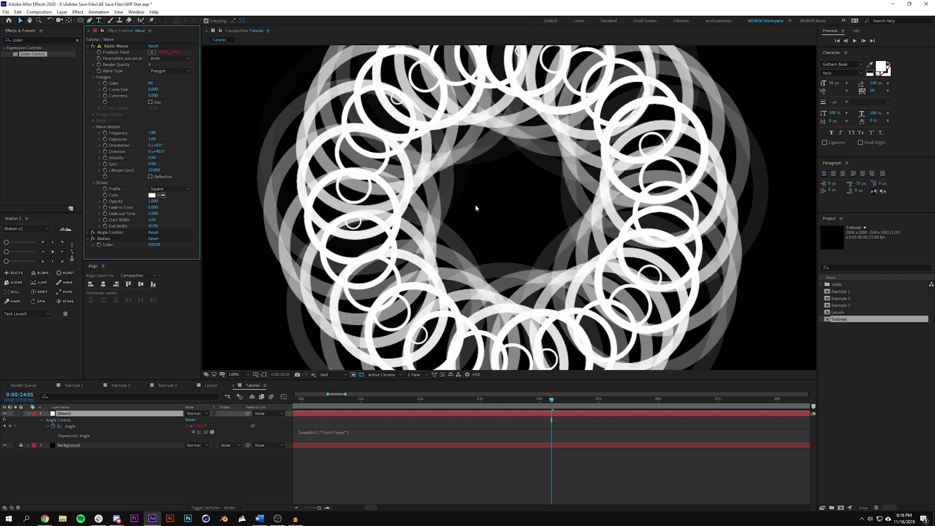
{"action": "scroll", "coordinate": [443, 199], "scroll_direction": "up", "scroll_amount": 2}
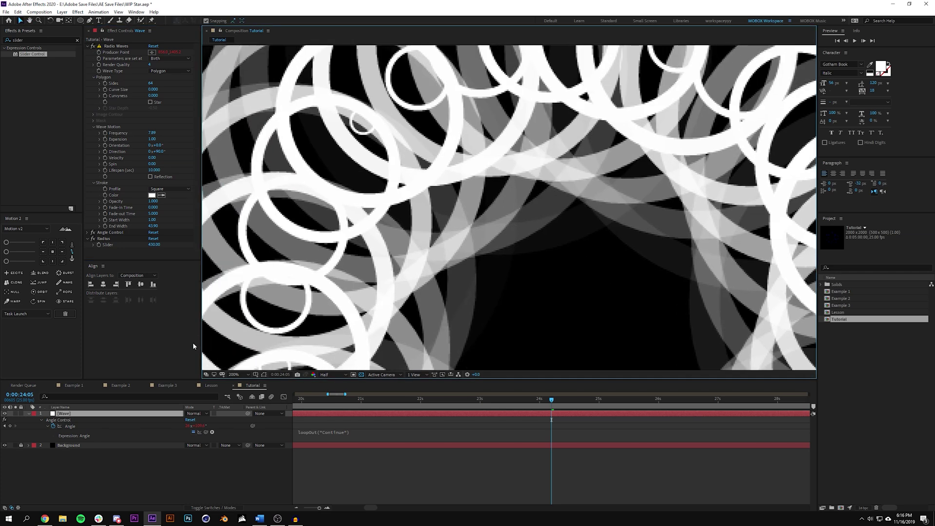
{"action": "left_click", "coordinate": [330, 374]}
{"action": "left_click", "coordinate": [331, 391]}
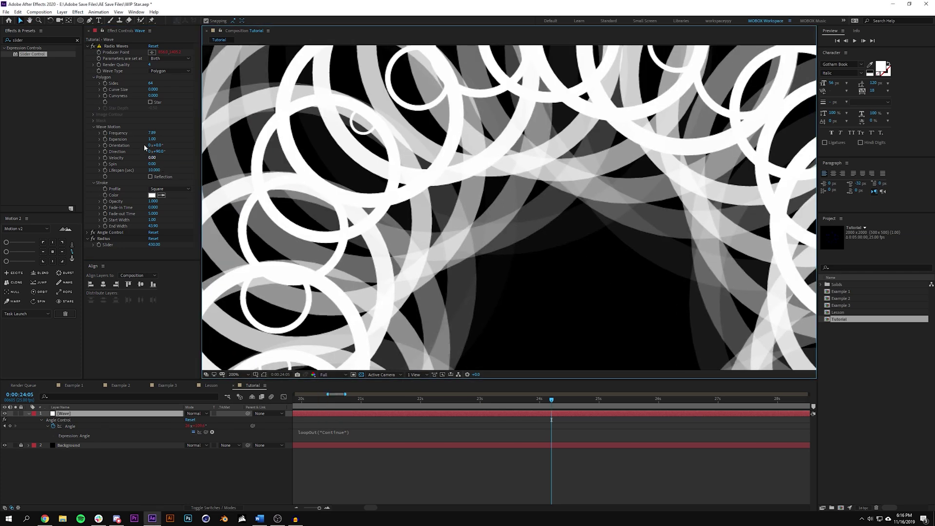
Try the Sawtooth Out and Sine stroke profiles on Radio Waves and inspect the line softness of each.
{"action": "left_click", "coordinate": [170, 190]}
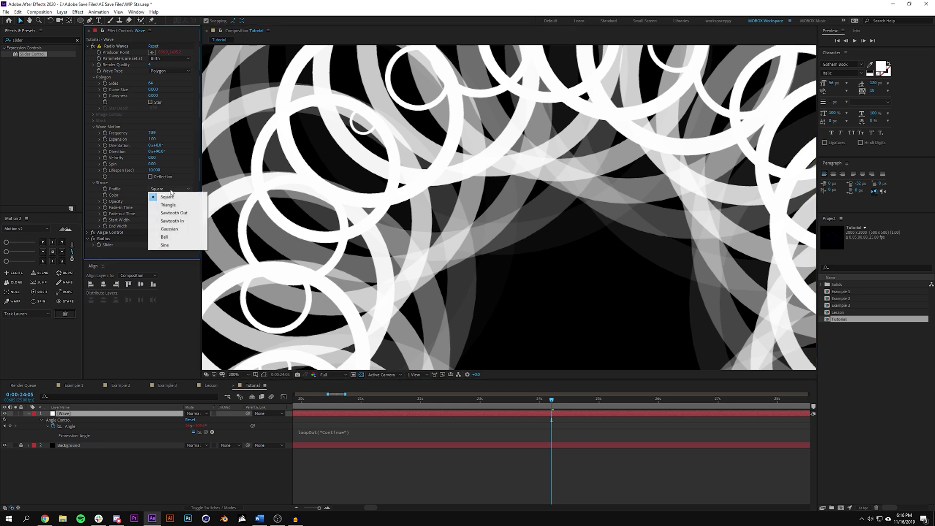
{"action": "left_click", "coordinate": [172, 219]}
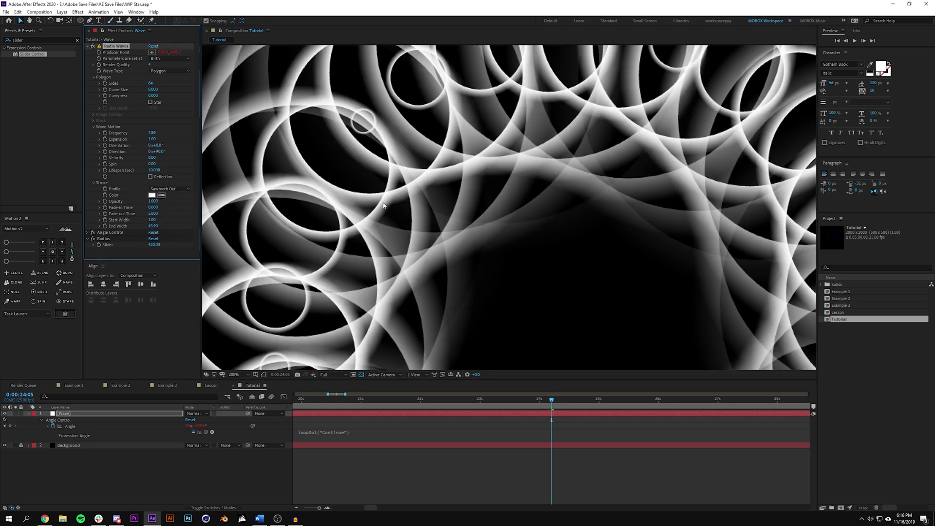
{"action": "scroll", "coordinate": [380, 205], "scroll_direction": "down", "scroll_amount": 1}
{"action": "left_click", "coordinate": [173, 192]}
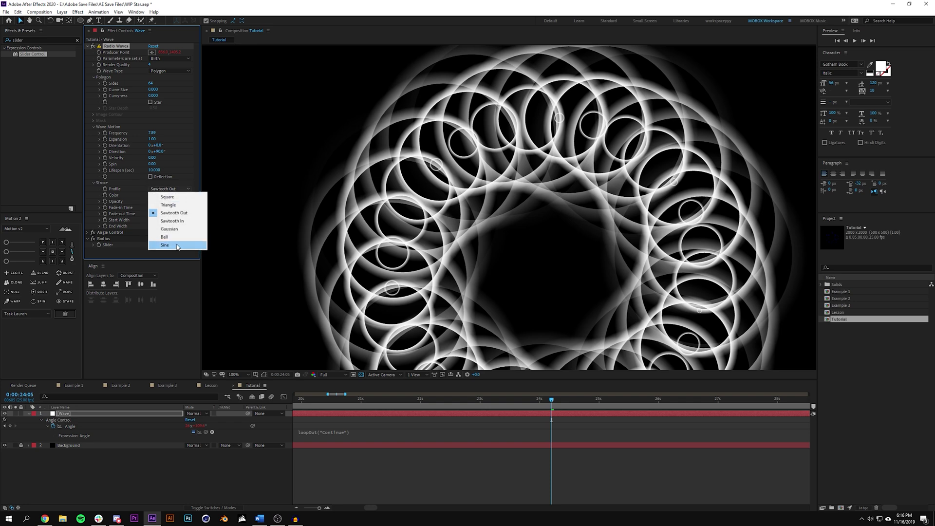
{"action": "left_click", "coordinate": [177, 242]}
{"action": "scroll", "coordinate": [410, 167], "scroll_direction": "down", "scroll_amount": 2}
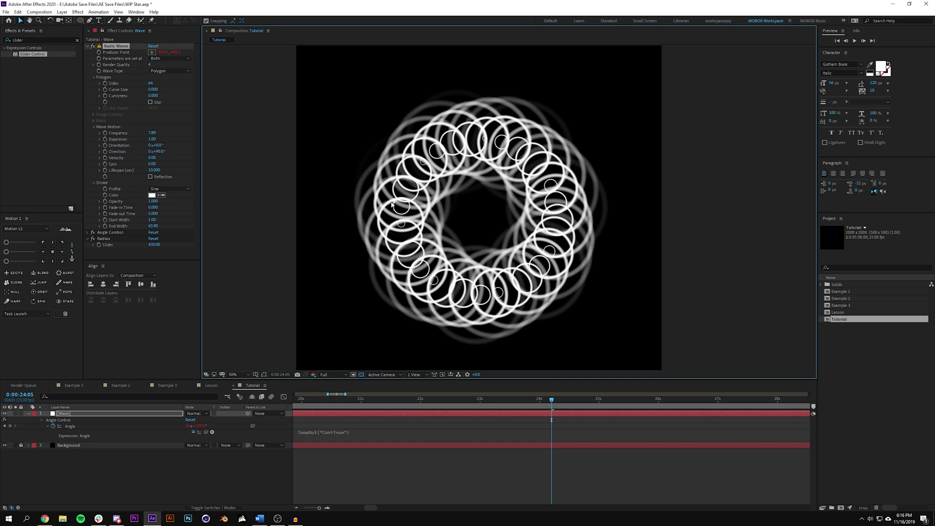
{"action": "scroll", "coordinate": [408, 169], "scroll_direction": "up", "scroll_amount": 4}
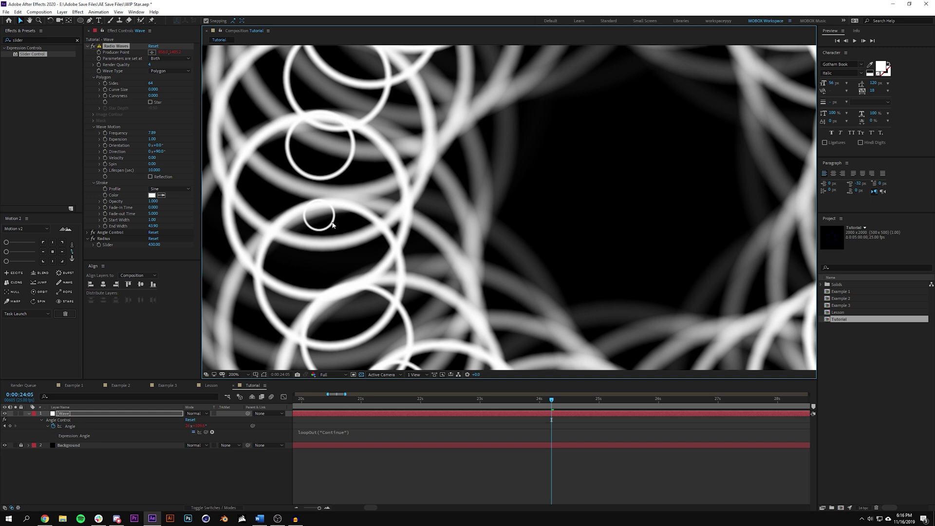
{"action": "key", "text": "comma"}
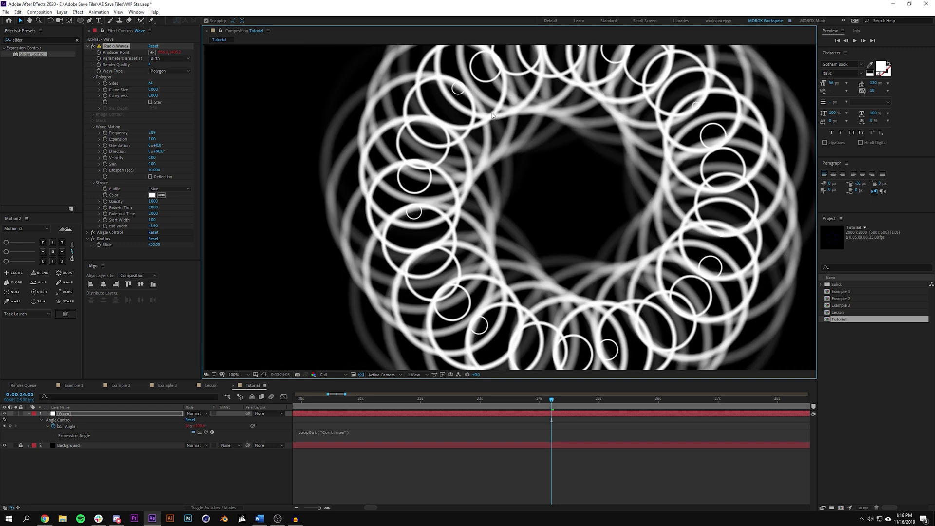
Try the Bell stroke profile on Radio Waves and set the profile back to Square.
{"action": "left_click", "coordinate": [176, 189]}
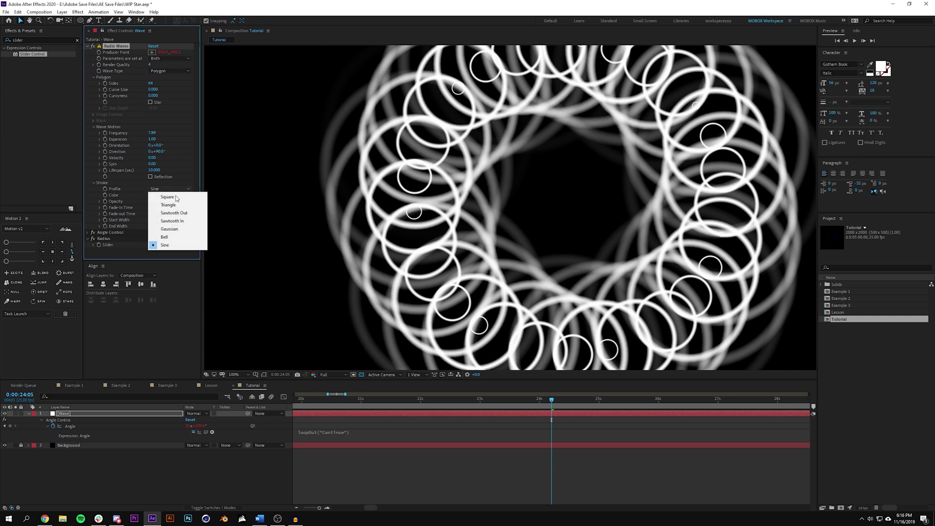
{"action": "left_click", "coordinate": [168, 238]}
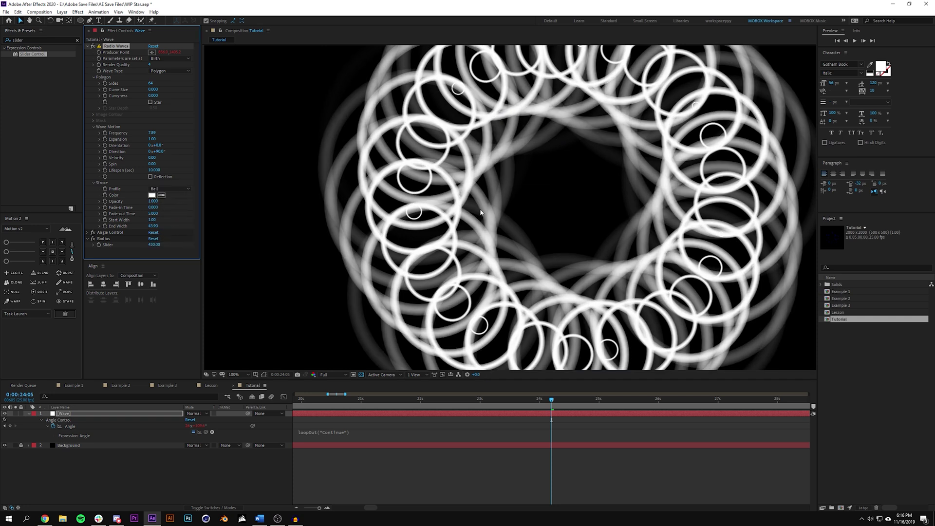
{"action": "key", "text": "comma"}
{"action": "left_click", "coordinate": [155, 188]}
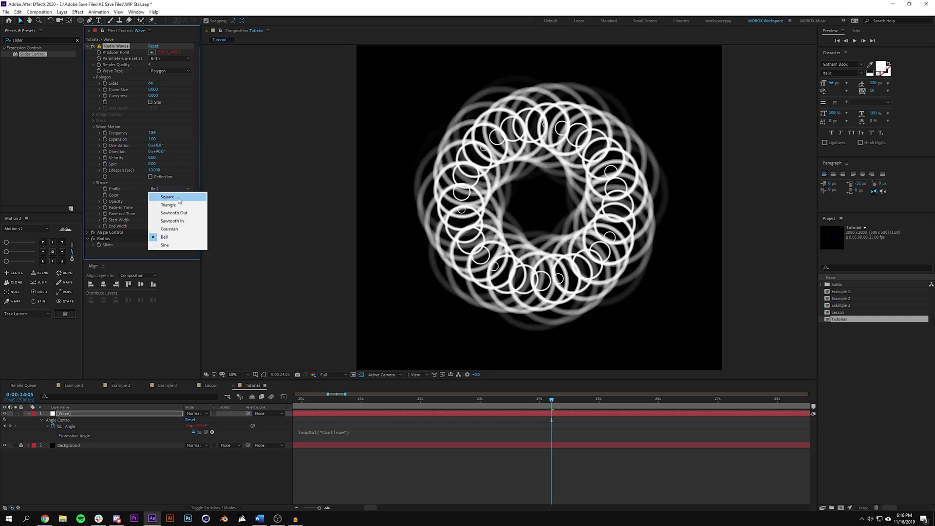
{"action": "left_click", "coordinate": [176, 194]}
{"action": "left_click_drag", "start_coordinate": [379, 274], "coordinate": [332, 270]}
{"action": "left_click", "coordinate": [87, 46]}
{"action": "left_click", "coordinate": [89, 117]}
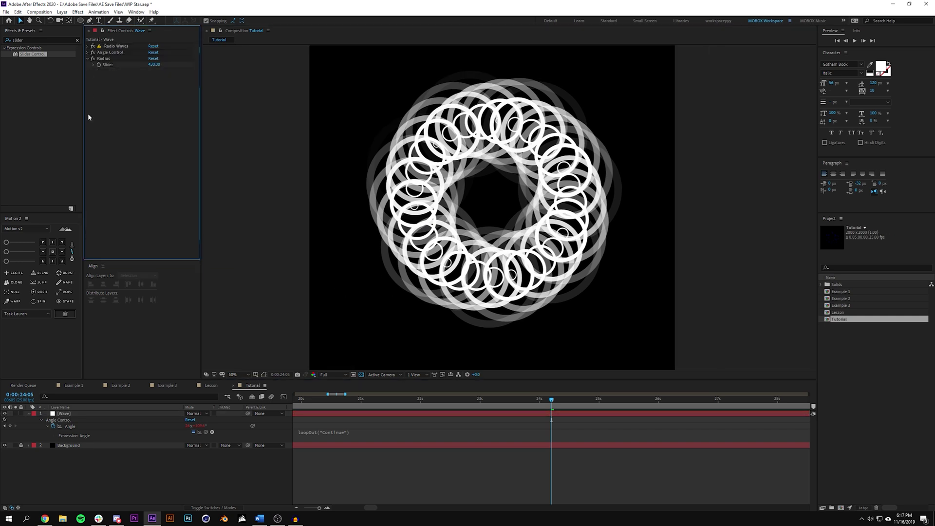
Check the Example 1 composition for reference and apply the CC Flo Motion effect to the Tutorial composition's Wave layer.
{"action": "left_click", "coordinate": [73, 385]}
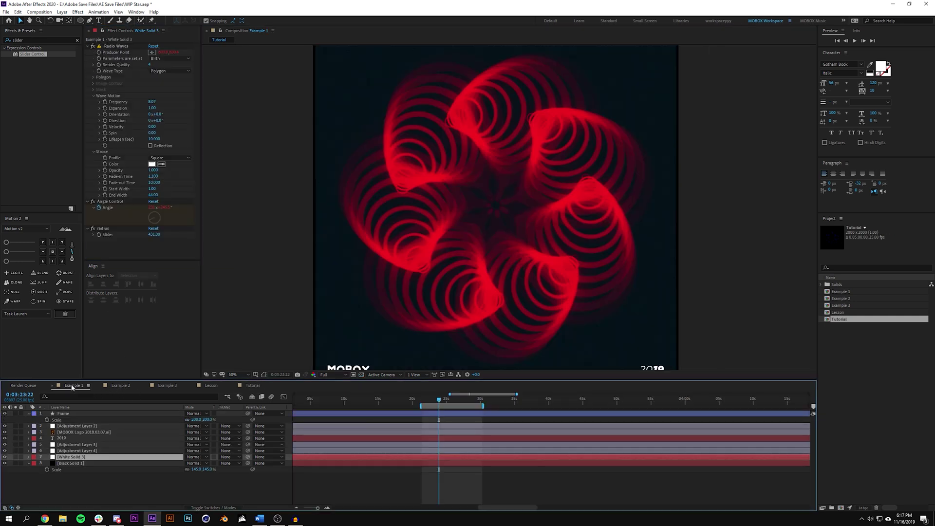
{"action": "left_click", "coordinate": [253, 385]}
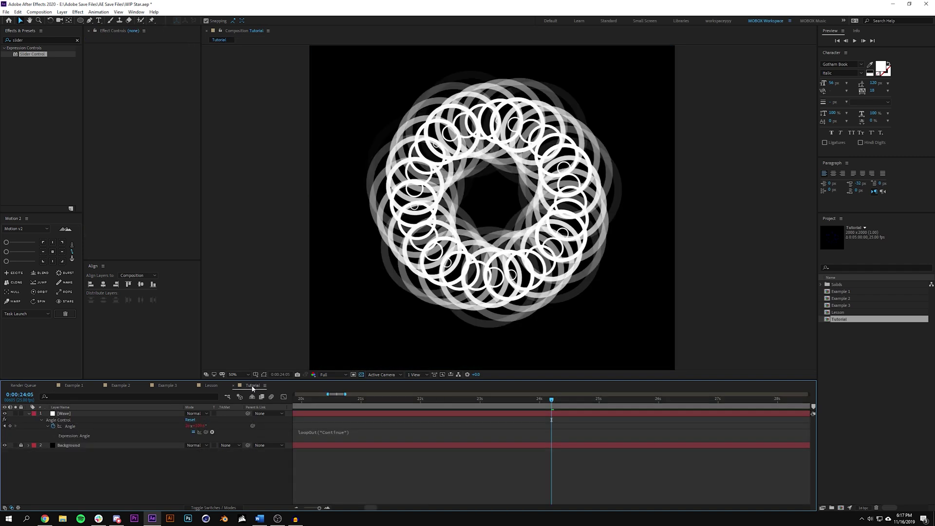
{"action": "left_click", "coordinate": [46, 39]}
{"action": "type", "text": "flo"}
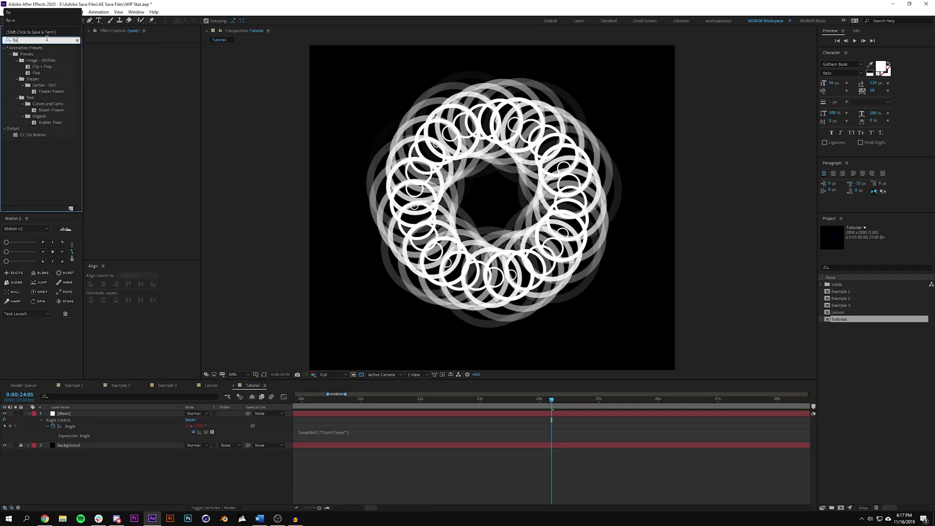
{"action": "left_click_drag", "start_coordinate": [34, 139], "coordinate": [72, 417]}
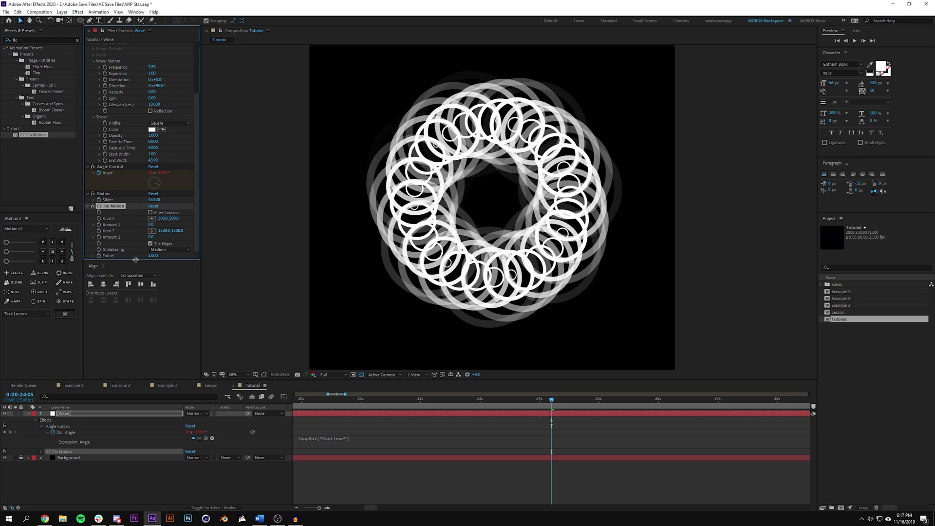
Center CC Flo Motion's Knot 1 in the composition by setting its position to 1000, 1000.
{"action": "scroll", "coordinate": [161, 271], "scroll_direction": "up", "scroll_amount": 3}
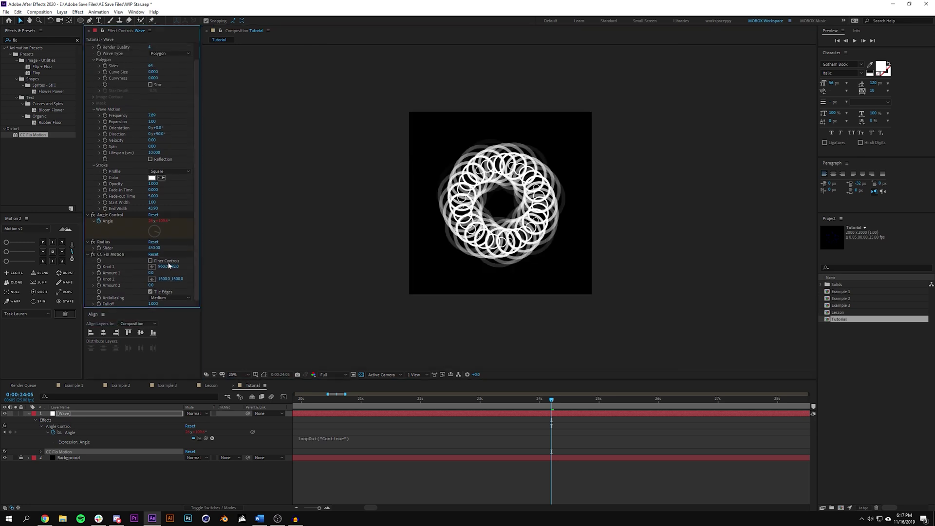
{"action": "left_click", "coordinate": [167, 266]}
{"action": "type", "text": "1"}
{"action": "key", "text": "Tab"}
{"action": "type", "text": "1000"}
{"action": "key", "text": "Return"}
{"action": "scroll", "coordinate": [90, 46], "scroll_direction": "up", "scroll_amount": 1}
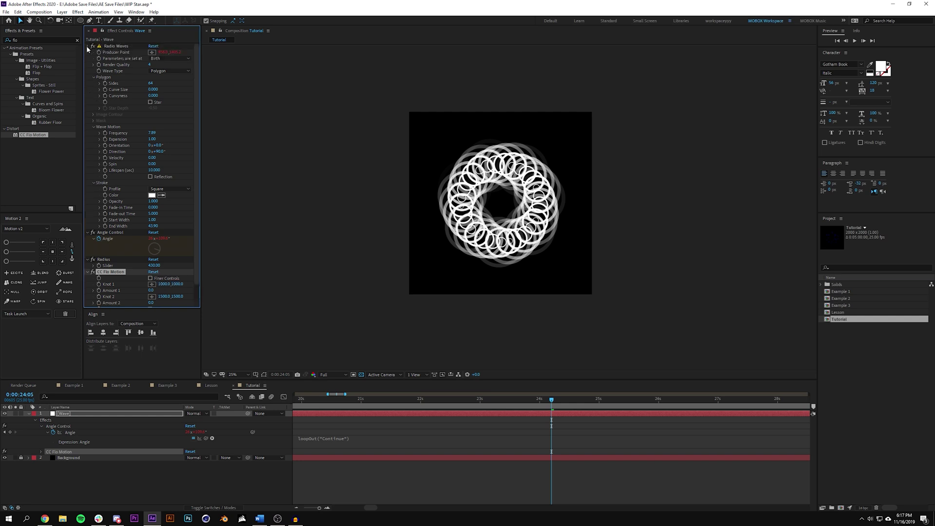
Test CC Flo Motion's Amount 1 at positive and negative values, including -7.1, and set it to 3.1.
{"action": "left_click", "coordinate": [88, 46]}
{"action": "left_click_drag", "start_coordinate": [150, 110], "coordinate": [147, 117]}
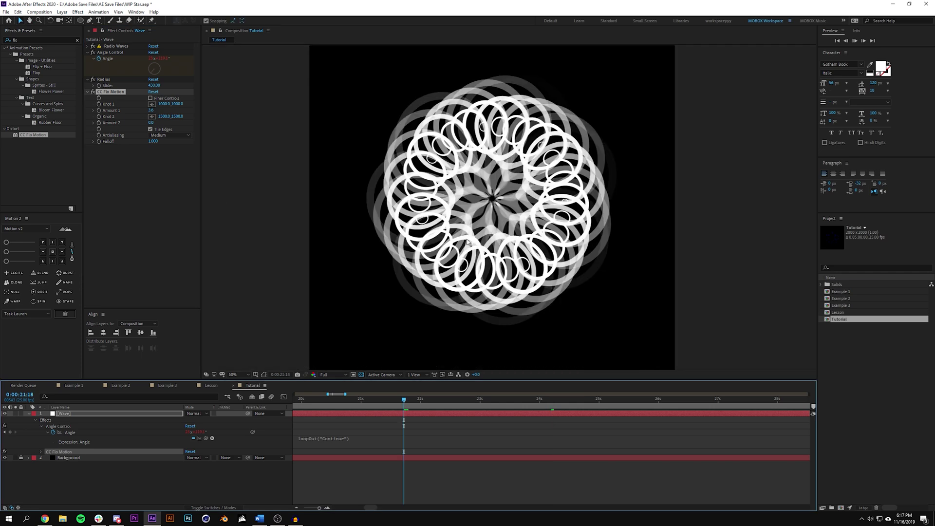
{"action": "key", "text": "space"}
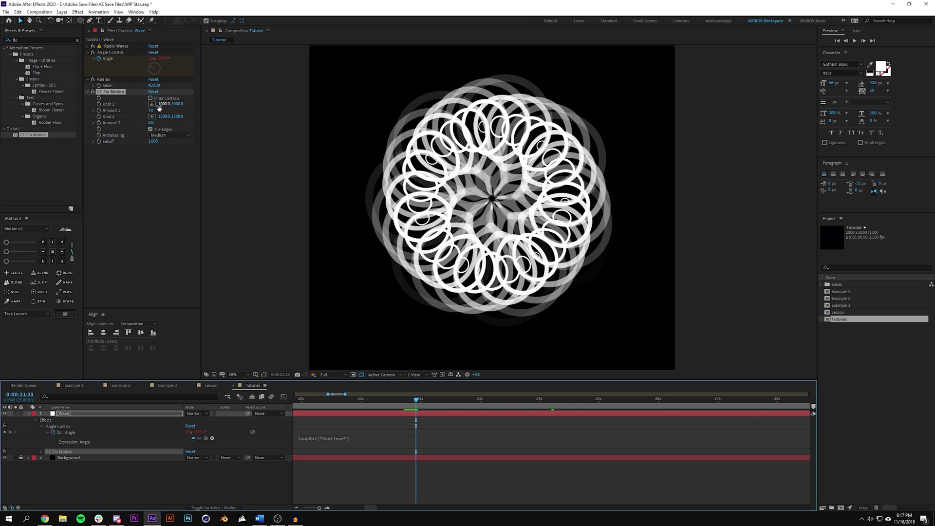
{"action": "left_click_drag", "start_coordinate": [151, 110], "coordinate": [142, 111]}
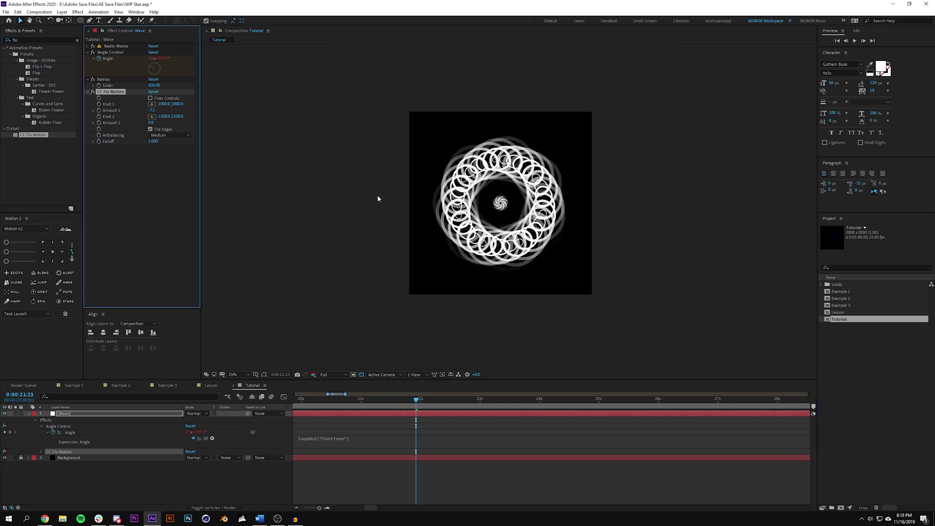
{"action": "scroll", "coordinate": [509, 179], "scroll_direction": "up", "scroll_amount": 2}
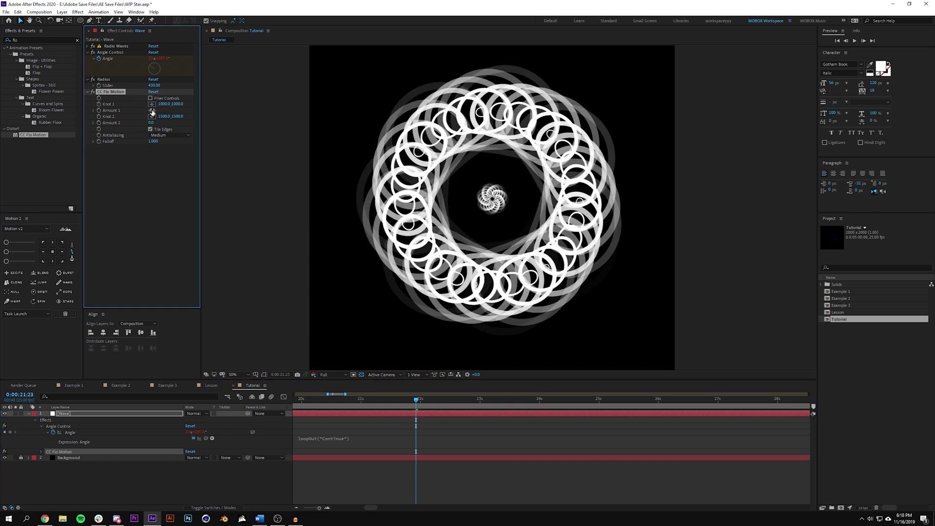
{"action": "mouse_move", "coordinate": [152, 110]}
{"action": "left_mouse_down"}
{"action": "mouse_move", "coordinate": [140, 113]}
{"action": "mouse_move", "coordinate": [161, 116]}
{"action": "left_mouse_up"}
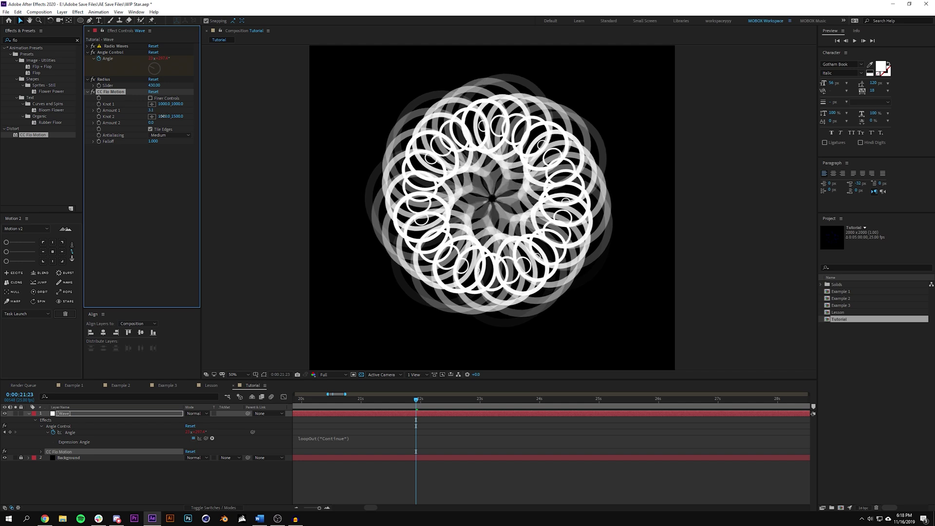
Set the preview resolution to Third and play the wave animation from the first frame.
{"action": "left_click", "coordinate": [363, 402]}
{"action": "left_click_drag", "start_coordinate": [271, 408], "coordinate": [642, 425]}
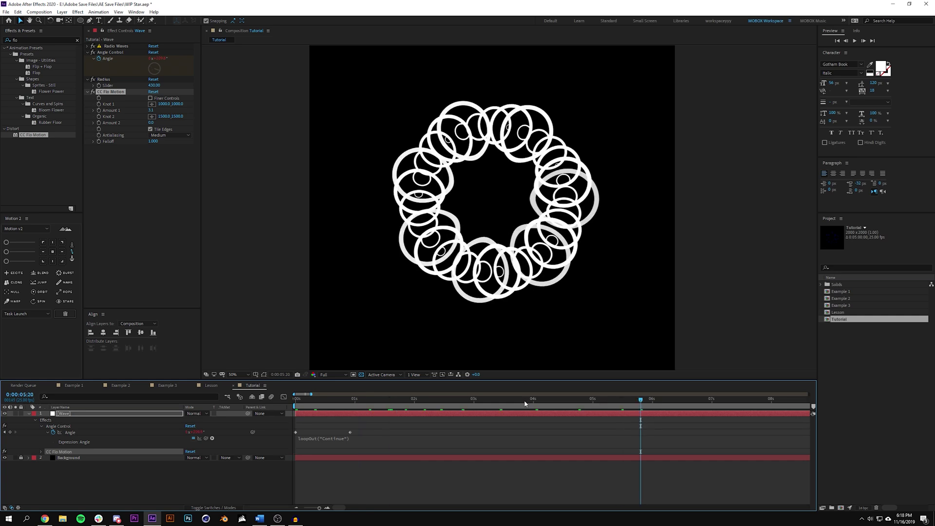
{"action": "key", "text": "Home"}
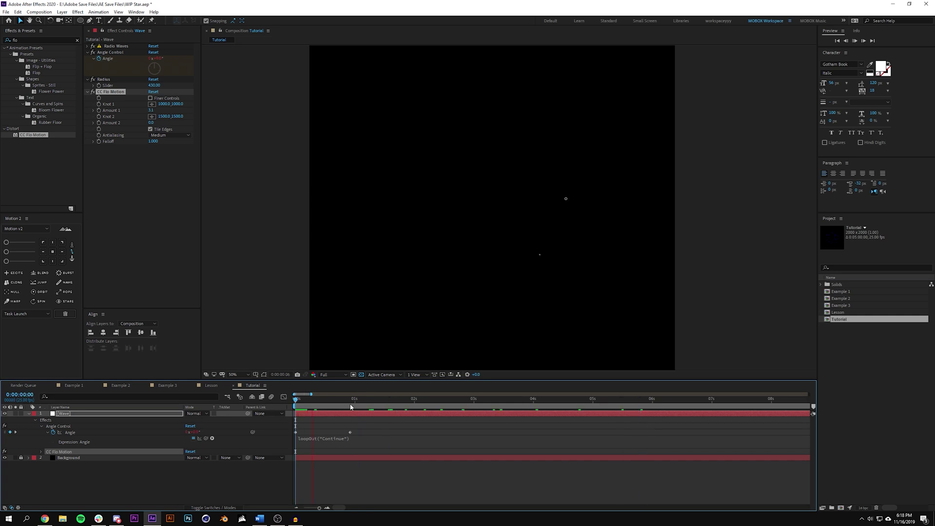
{"action": "left_click", "coordinate": [336, 374]}
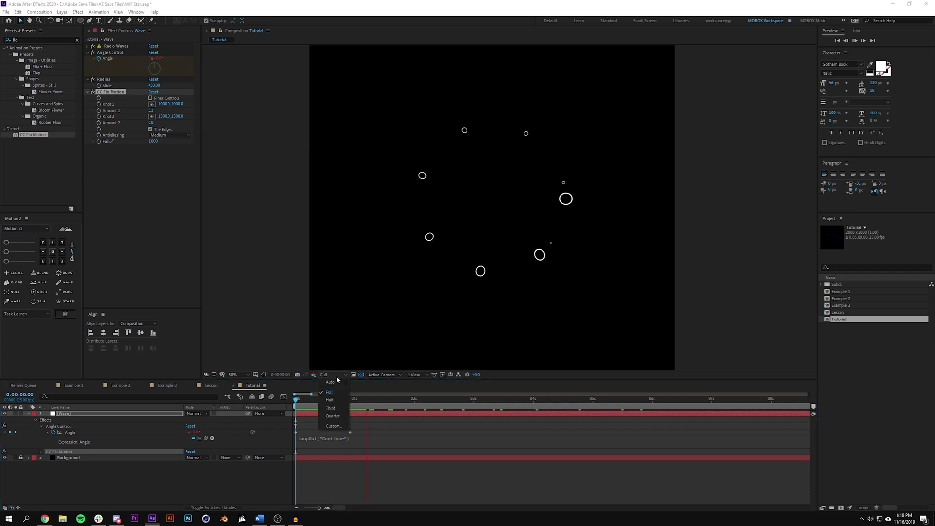
{"action": "left_click", "coordinate": [335, 407]}
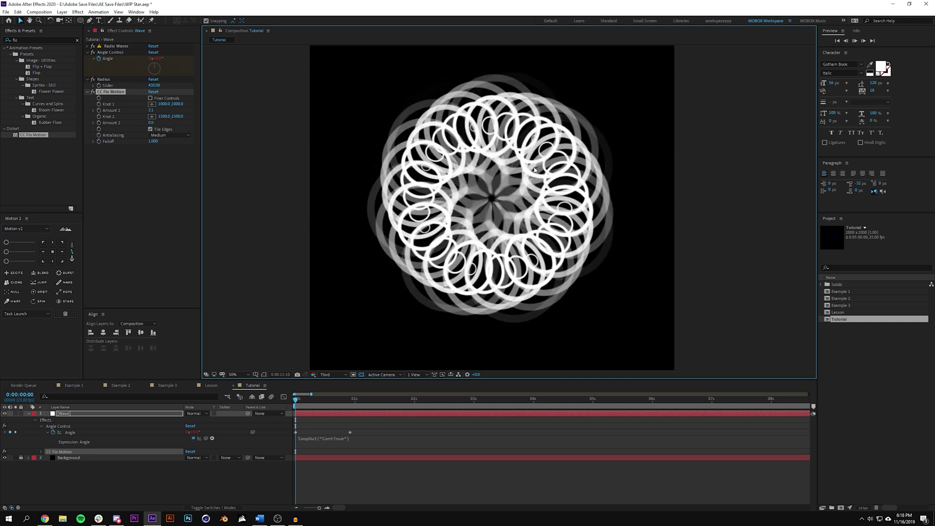
Play the wave animation from 0:00:15:02 and inspect the center of the pattern up close.
{"action": "scroll", "coordinate": [534, 170], "scroll_direction": "down", "scroll_amount": 1}
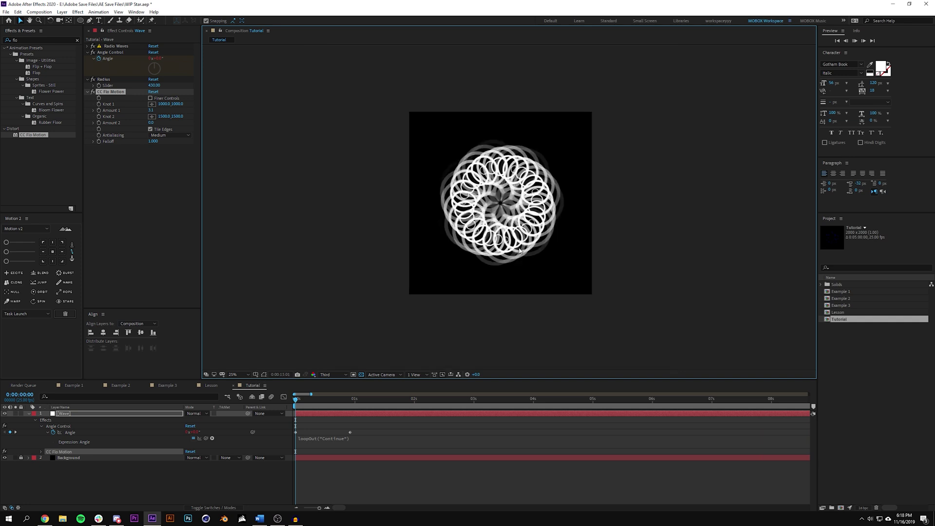
{"action": "left_click", "coordinate": [297, 507]}
{"action": "left_click_drag", "start_coordinate": [296, 400], "coordinate": [408, 400]}
{"action": "key", "text": "space"}
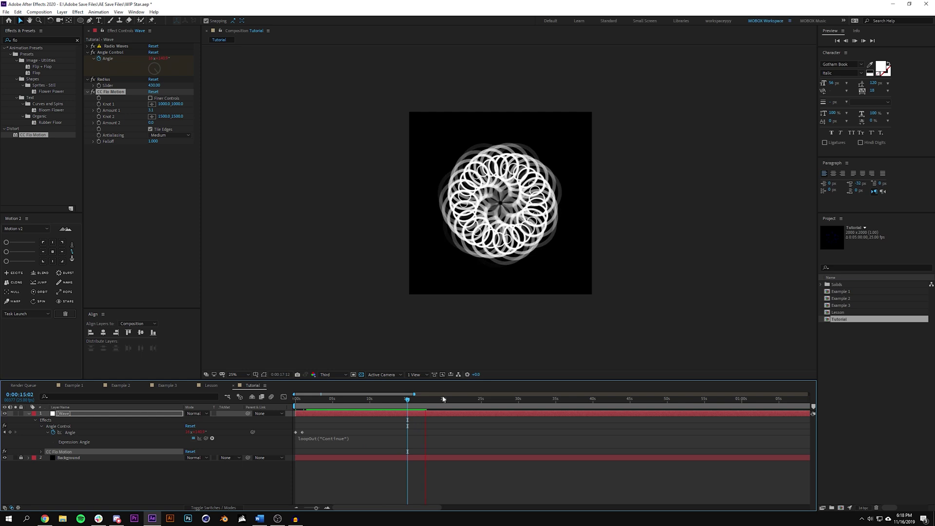
{"action": "scroll", "coordinate": [508, 198], "scroll_direction": "up", "scroll_amount": 1}
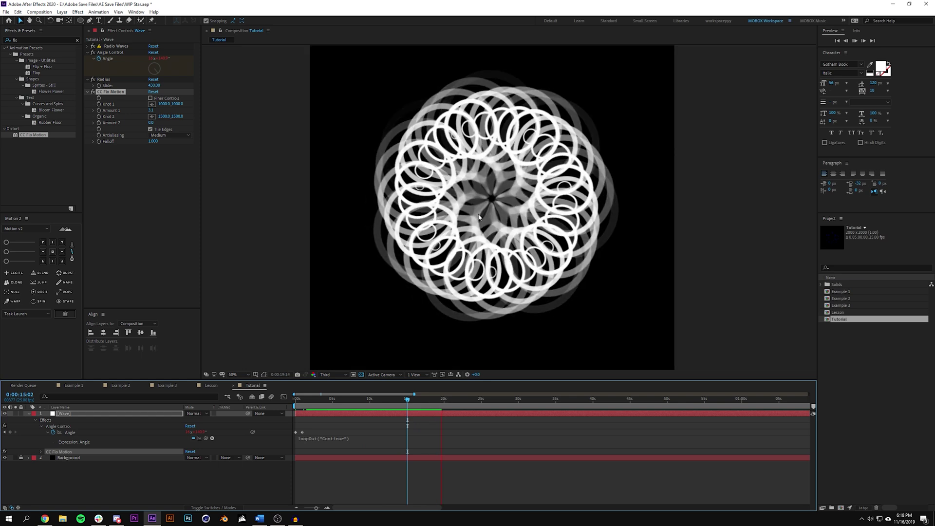
{"action": "scroll", "coordinate": [478, 200], "scroll_direction": "up", "scroll_amount": 2}
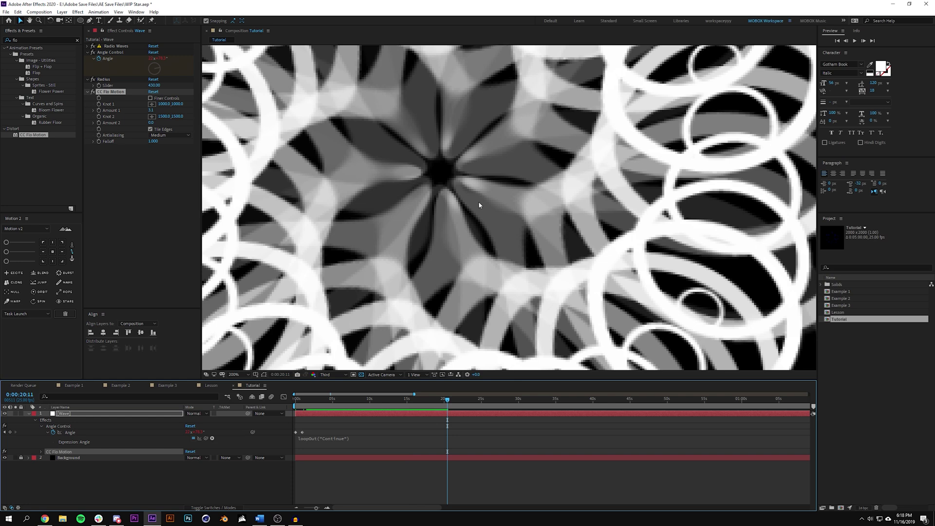
Start the work area at about 20 seconds and set the current time to 0:00:22:09.
{"action": "scroll", "coordinate": [479, 201], "scroll_direction": "down", "scroll_amount": 2}
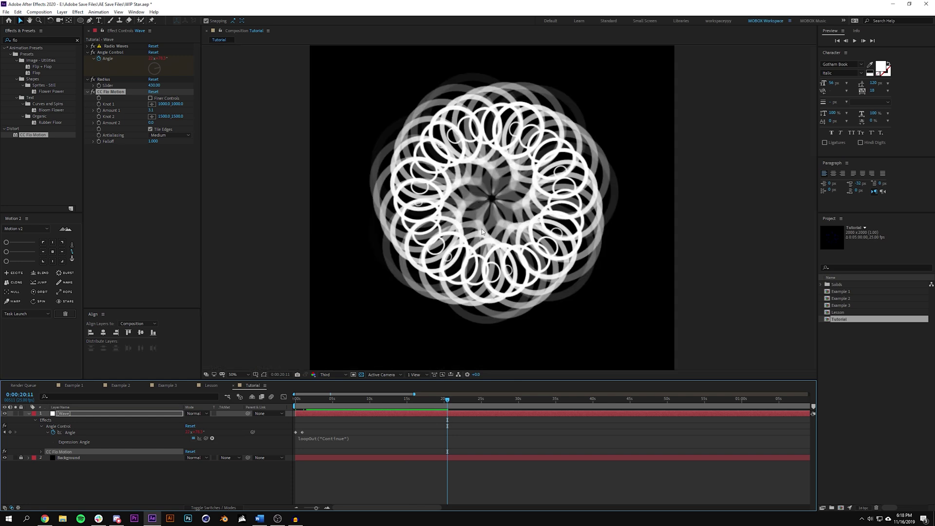
{"action": "left_click", "coordinate": [443, 402]}
{"action": "left_click_drag", "start_coordinate": [444, 405], "coordinate": [462, 402]}
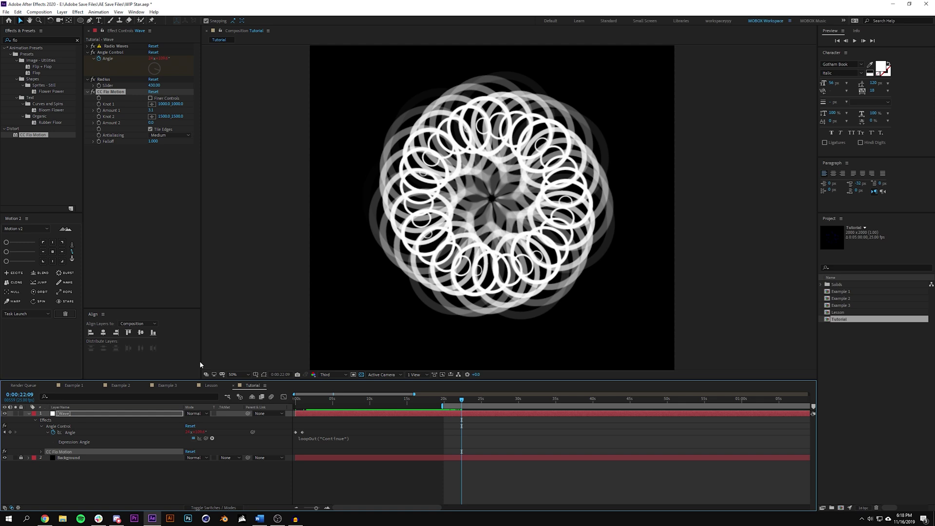
Show the rulers and the grid over the Tutorial composition.
{"action": "left_click", "coordinate": [255, 375]}
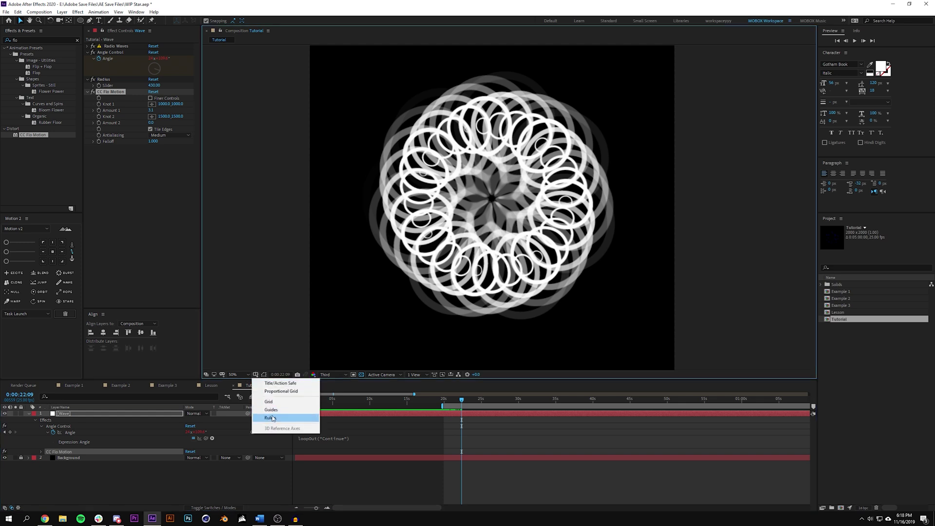
{"action": "left_click", "coordinate": [273, 418]}
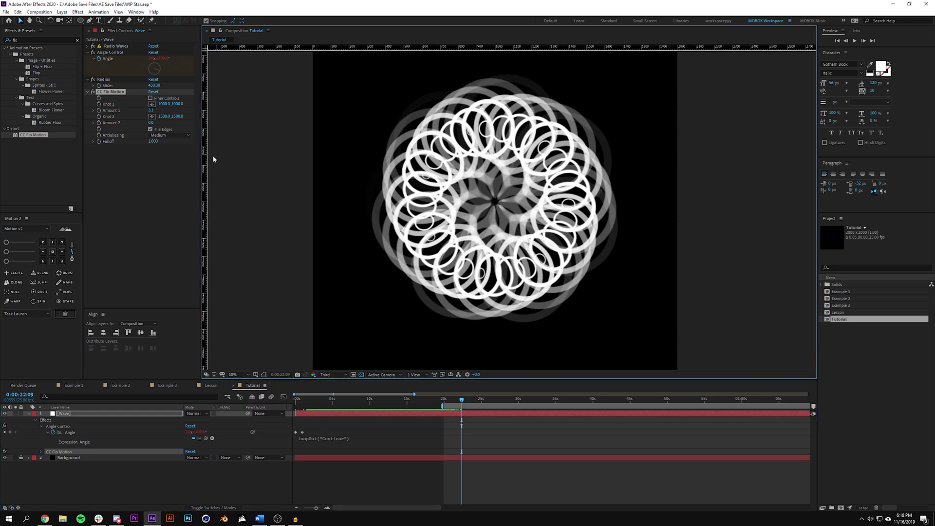
{"action": "left_click_drag", "start_coordinate": [205, 159], "coordinate": [204, 233]}
{"action": "scroll", "coordinate": [501, 125], "scroll_direction": "up", "scroll_amount": 2}
{"action": "left_click_drag", "start_coordinate": [490, 120], "coordinate": [560, 312]}
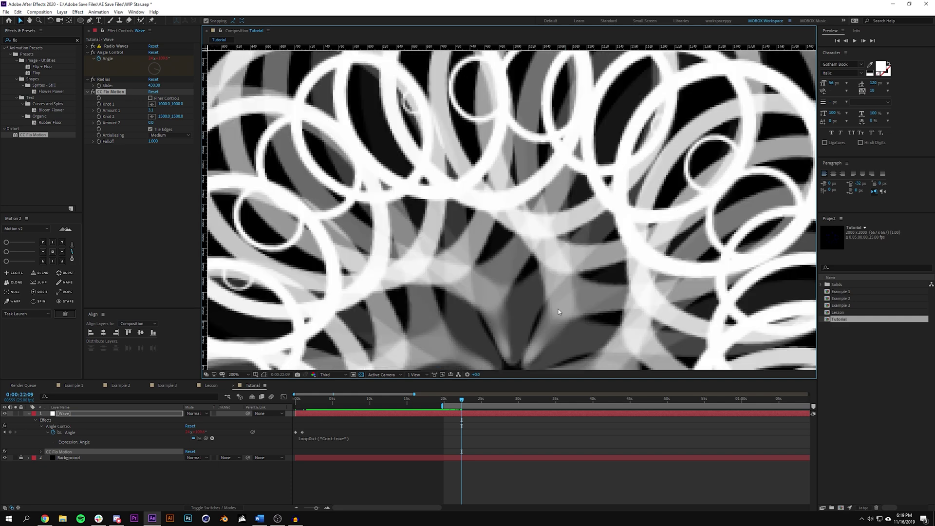
{"action": "left_click", "coordinate": [255, 374]}
{"action": "left_click", "coordinate": [275, 401]}
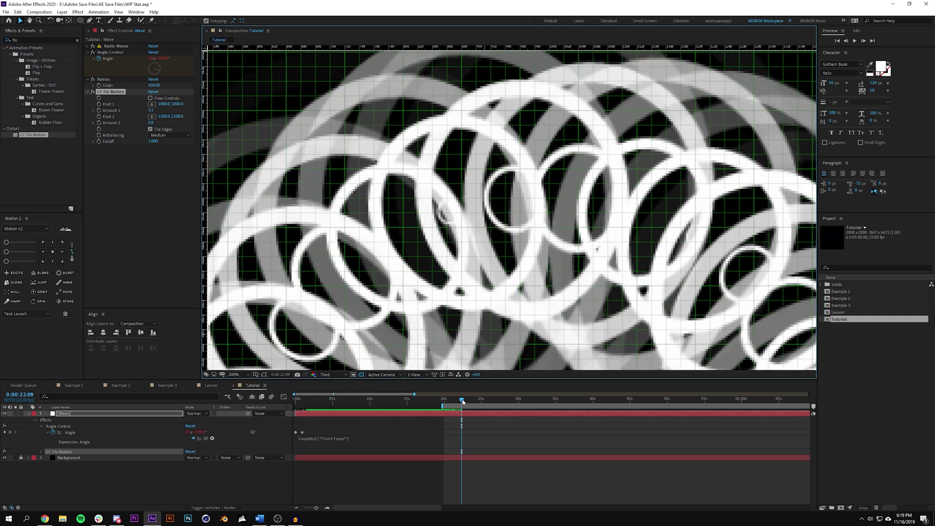
At 0:00:19:20, place horizontal and vertical guides around one of the small rings in the upper part of the pattern.
{"action": "left_click_drag", "start_coordinate": [462, 401], "coordinate": [443, 400]}
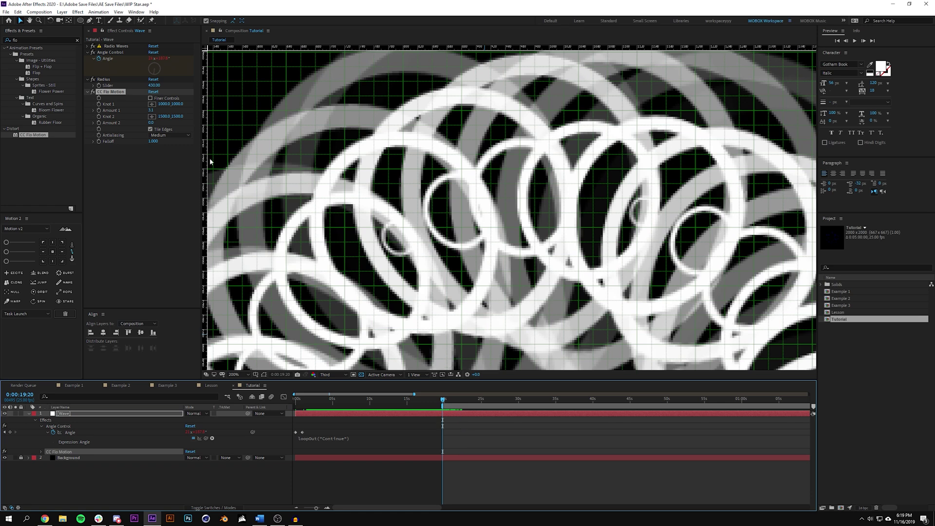
{"action": "left_click_drag", "start_coordinate": [204, 168], "coordinate": [423, 201]}
{"action": "left_click_drag", "start_coordinate": [462, 48], "coordinate": [430, 251]}
{"action": "left_click_drag", "start_coordinate": [205, 236], "coordinate": [429, 234]}
{"action": "left_click_drag", "start_coordinate": [489, 47], "coordinate": [491, 180]}
{"action": "left_click_drag", "start_coordinate": [497, 47], "coordinate": [498, 242]}
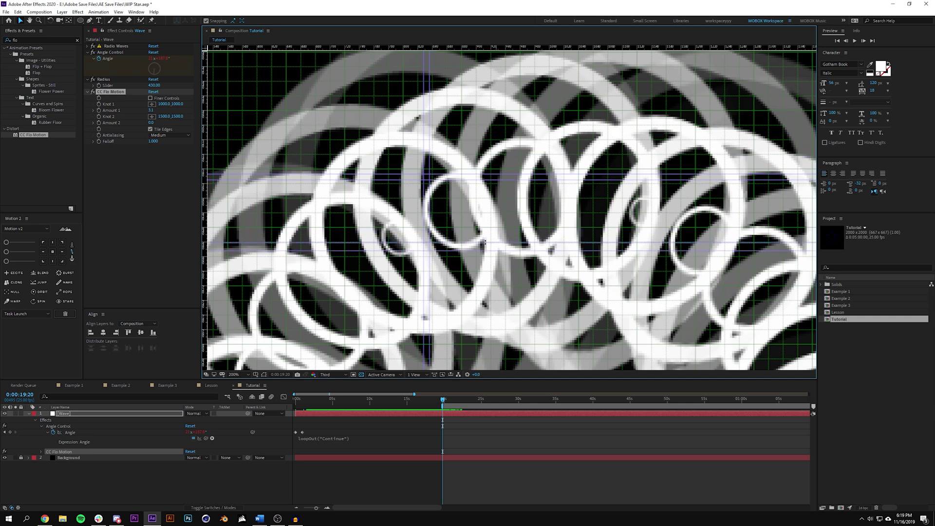
Compare the small rings with the guides across the timeline to find the frame where the pattern repeats, stopping at 0:00:23:12.
{"action": "left_click", "coordinate": [452, 475]}
{"action": "left_click_drag", "start_coordinate": [353, 508], "coordinate": [360, 509]}
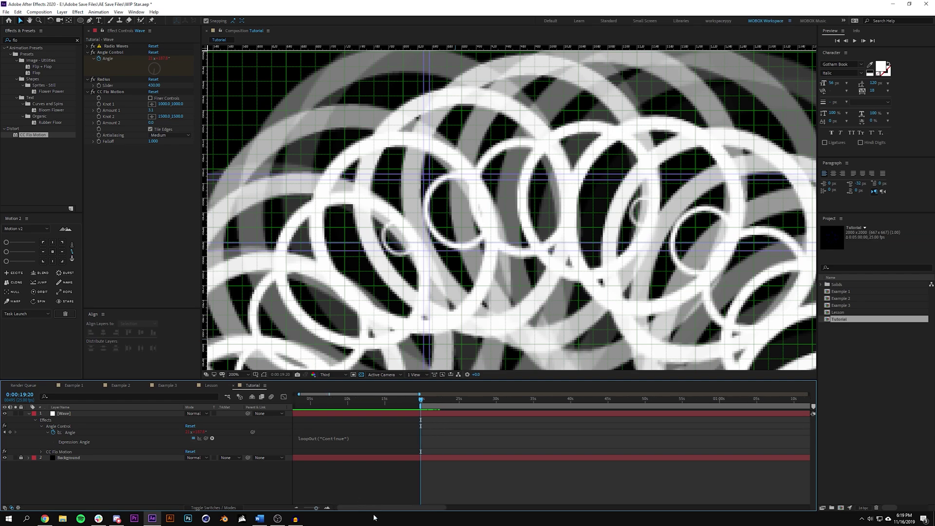
{"action": "left_click", "coordinate": [296, 508]}
{"action": "left_click_drag", "start_coordinate": [330, 398], "coordinate": [359, 415]}
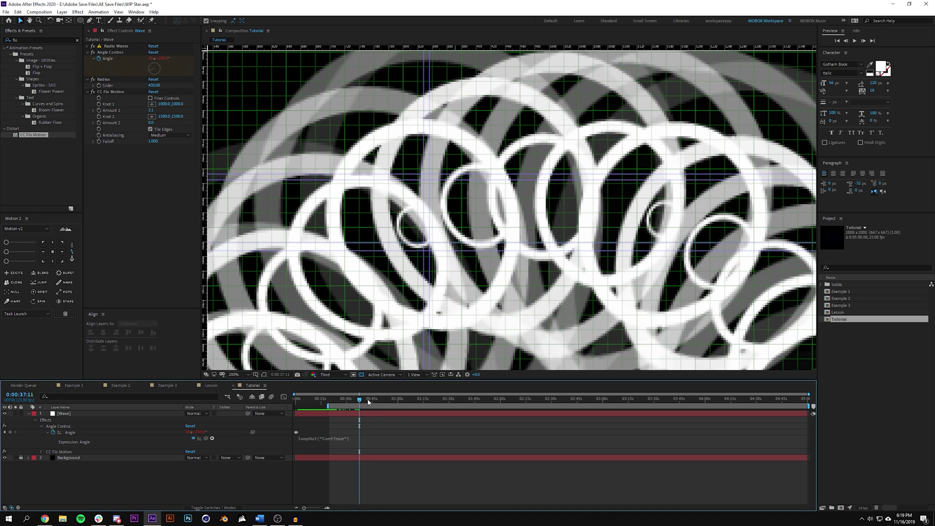
{"action": "mouse_move", "coordinate": [361, 401]}
{"action": "left_mouse_down"}
{"action": "mouse_move", "coordinate": [338, 404]}
{"action": "mouse_move", "coordinate": [377, 405]}
{"action": "mouse_move", "coordinate": [366, 418]}
{"action": "left_mouse_up"}
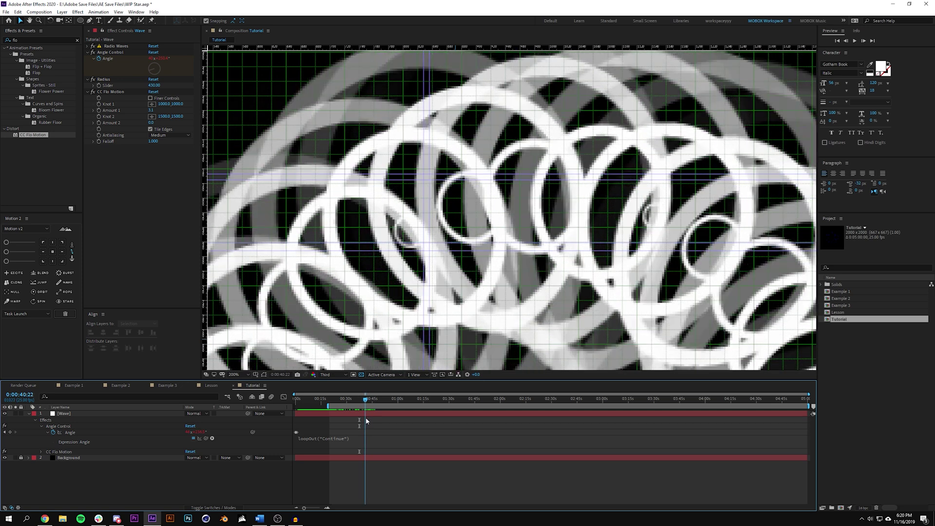
{"action": "key", "text": "period"}
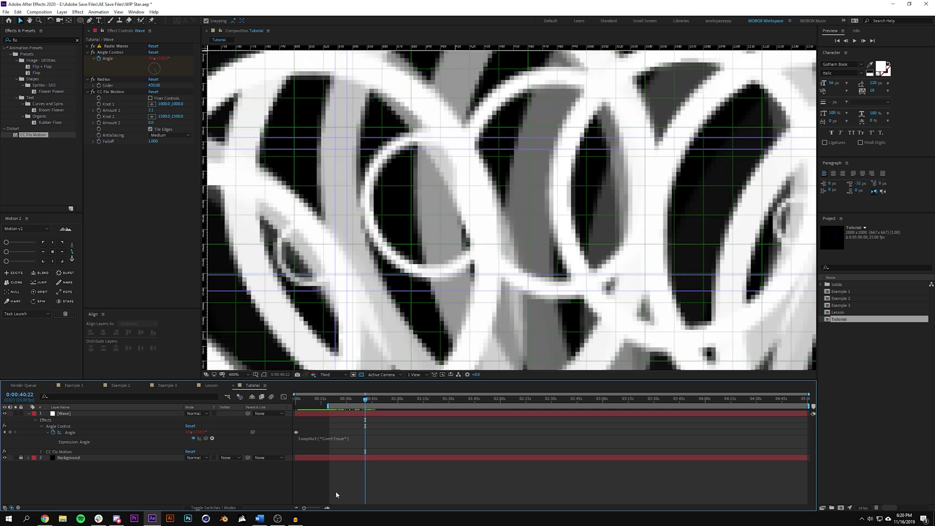
{"action": "key", "text": "equal"}
{"action": "key", "text": "equal"}
{"action": "left_click_drag", "start_coordinate": [365, 400], "coordinate": [440, 400]}
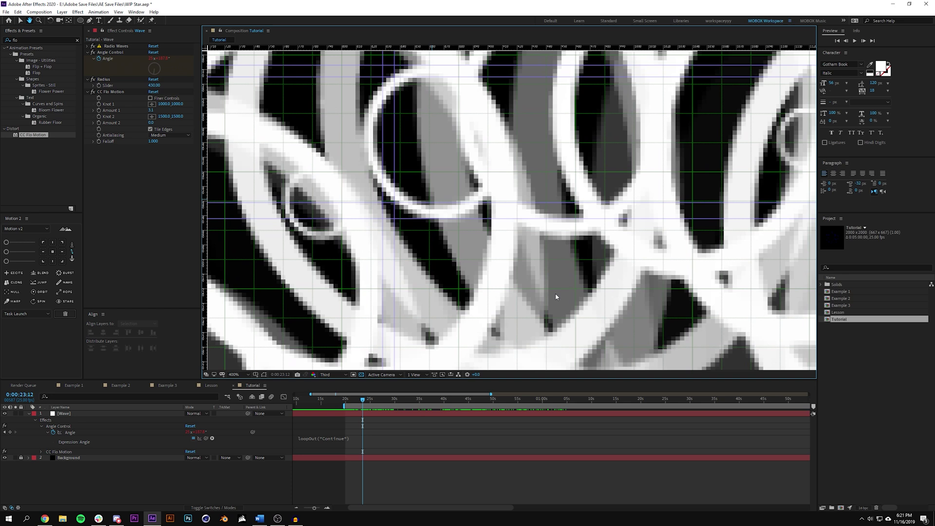
{"action": "left_click_drag", "start_coordinate": [517, 268], "coordinate": [537, 309]}
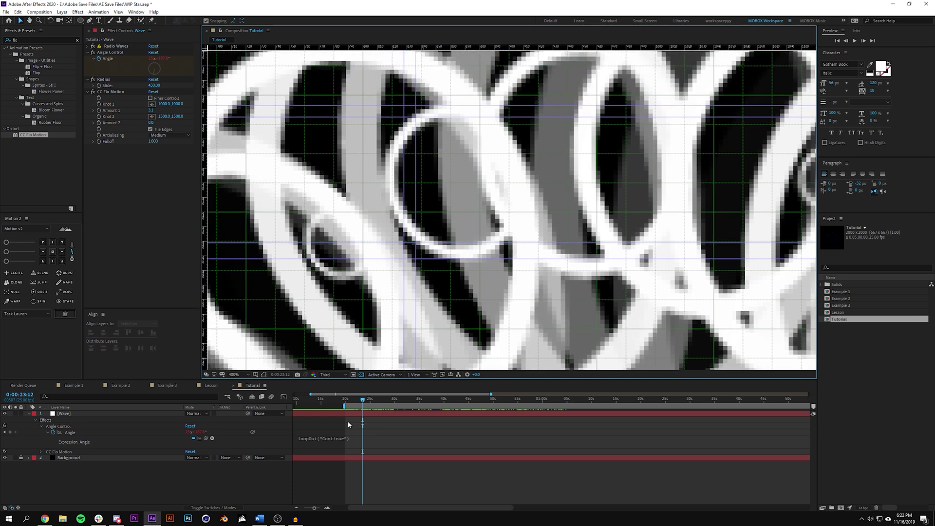
End the work area at 0:00:23:12 and bring its full span into view on the timeline.
{"action": "key", "text": "n"}
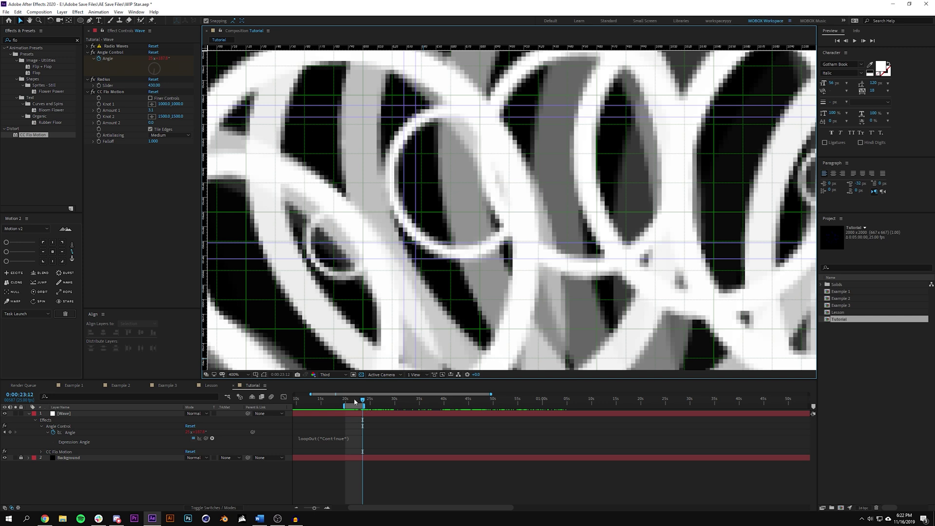
{"action": "left_click", "coordinate": [327, 508]}
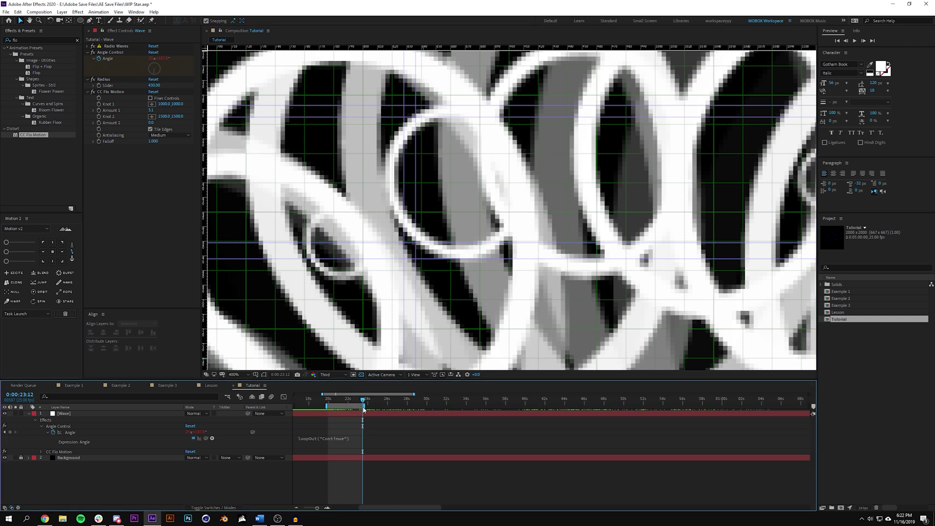
{"action": "key", "text": "="}
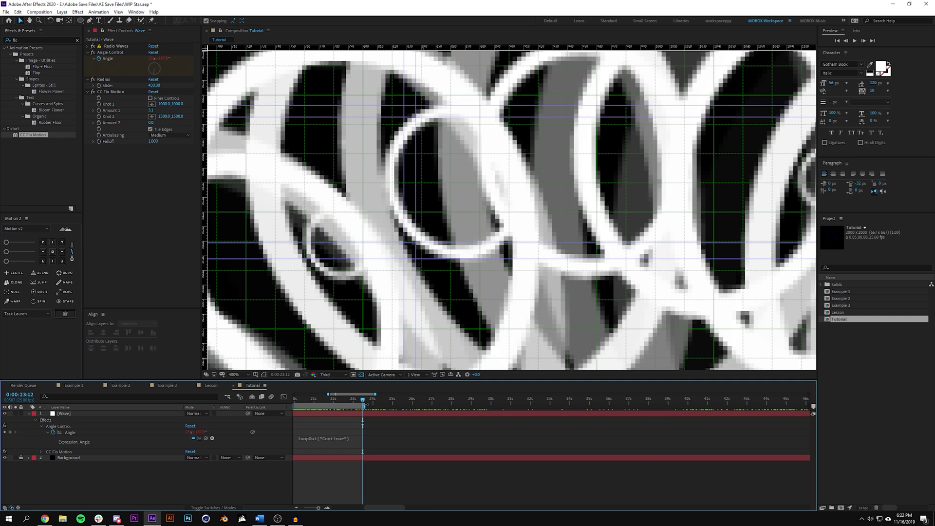
{"action": "left_click_drag", "start_coordinate": [384, 507], "coordinate": [380, 506]}
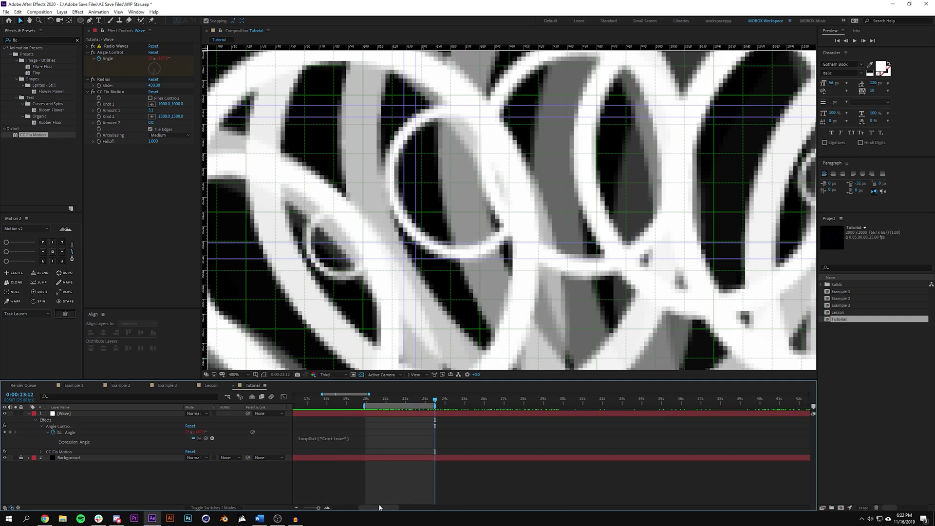
Keyframe the Wave layer's rotation from 0° at 0:00:19:24 to 1.4° at 0:00:23:10.
{"action": "left_click", "coordinate": [365, 401]}
{"action": "key", "text": "r"}
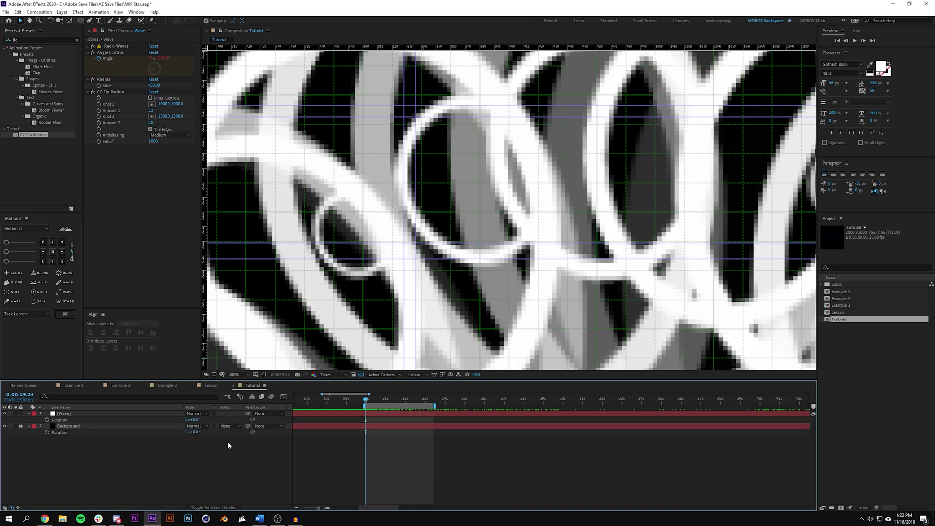
{"action": "left_click", "coordinate": [48, 420]}
{"action": "left_click", "coordinate": [433, 401]}
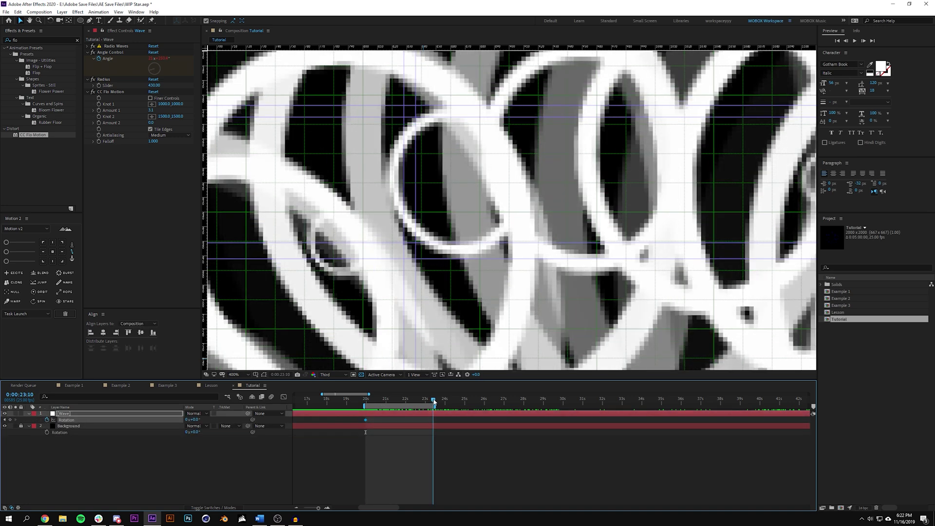
{"action": "left_click_drag", "start_coordinate": [194, 419], "coordinate": [200, 417]}
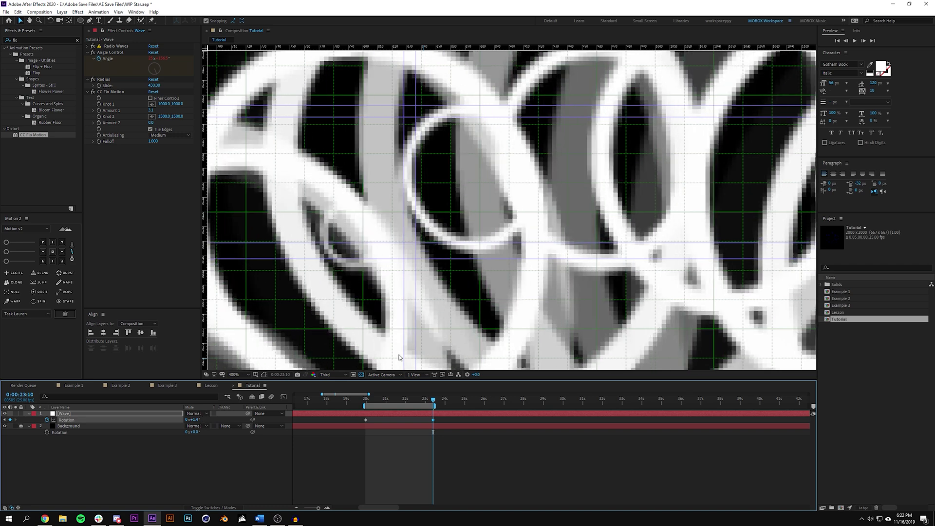
Play the rotation-corrected loop in the work area, checking the full pattern and the rings up close.
{"action": "left_click_drag", "start_coordinate": [433, 402], "coordinate": [427, 402]}
{"action": "scroll", "coordinate": [472, 222], "scroll_direction": "down", "scroll_amount": 3}
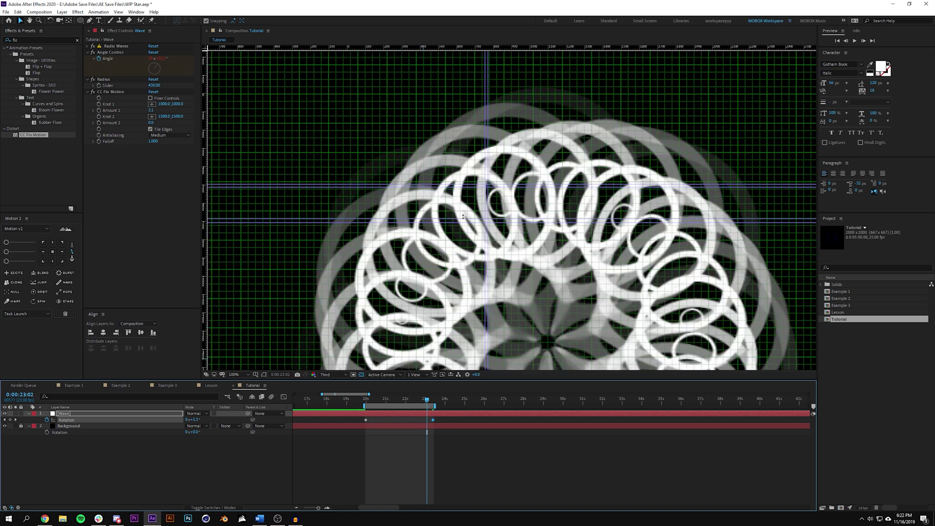
{"action": "key", "text": "space"}
{"action": "key", "text": "space"}
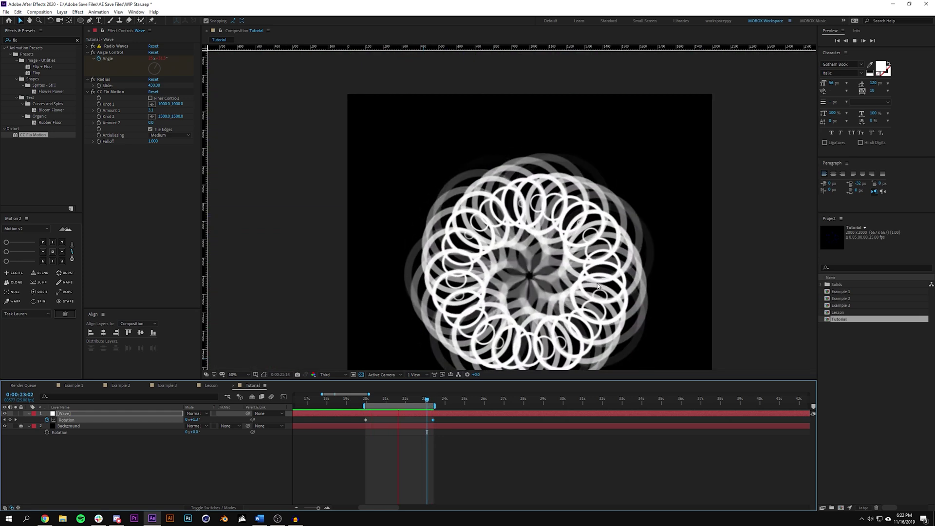
{"action": "scroll", "coordinate": [618, 219], "scroll_direction": "up", "scroll_amount": 4}
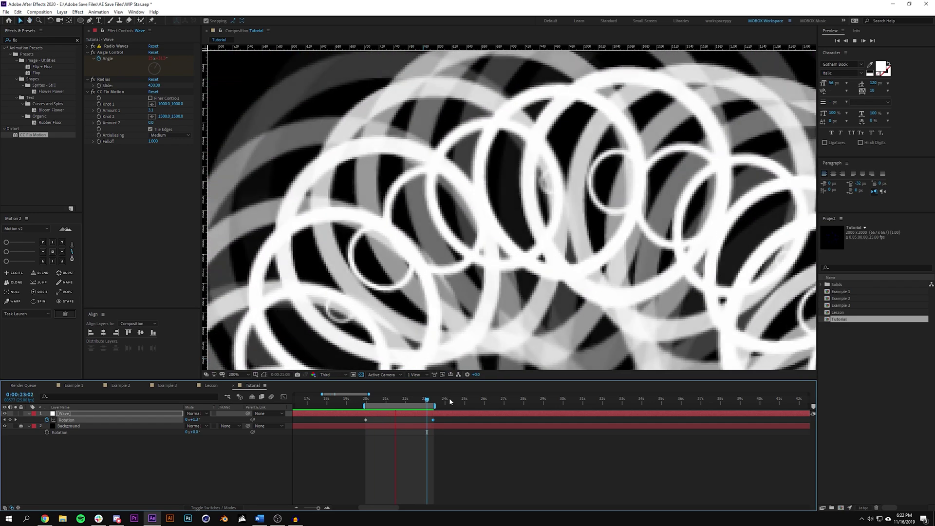
{"action": "key", "text": "ctrl+'"}
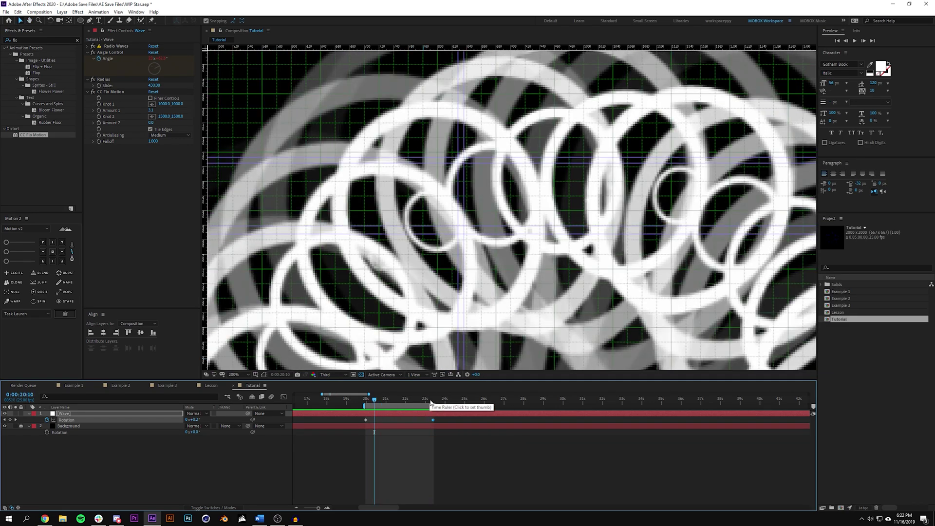
Try shifting the last rotation keyframe and the work area end a couple of frames past 0:00:23:10 and replay the loop.
{"action": "left_click", "coordinate": [328, 508]}
{"action": "left_click", "coordinate": [328, 508]}
{"action": "left_click_drag", "start_coordinate": [446, 406], "coordinate": [446, 420]}
{"action": "left_click", "coordinate": [296, 508]}
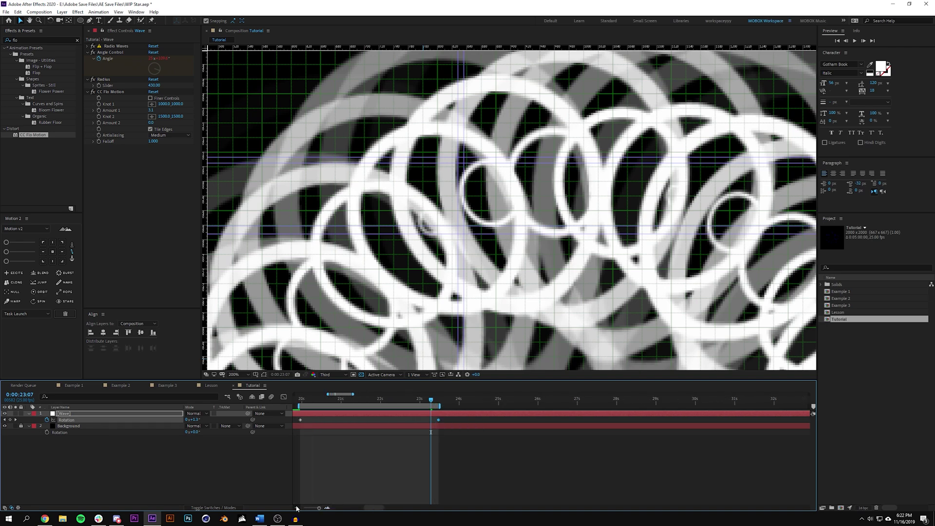
{"action": "left_click", "coordinate": [297, 508]}
{"action": "key", "text": "space"}
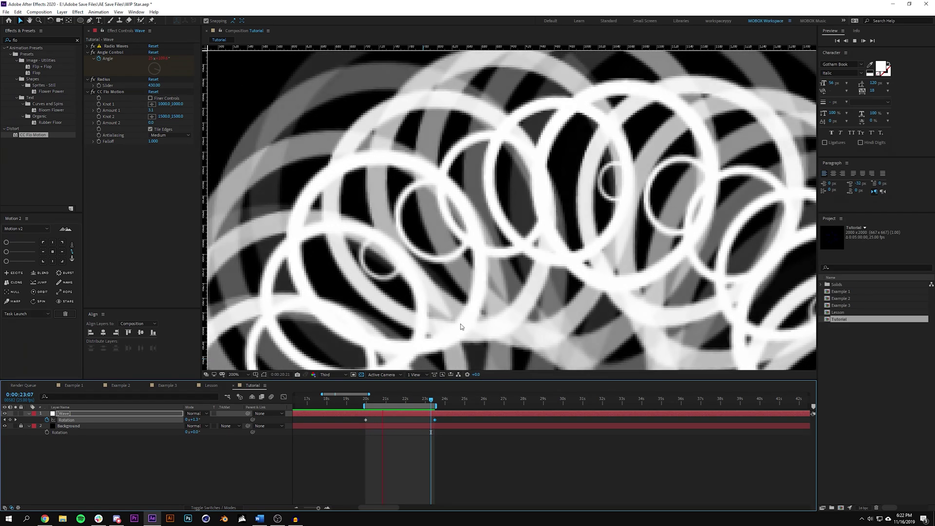
{"action": "key", "text": "space"}
Test another work area end, and try the last rotation keyframe and the work area end at 0:00:23:10.
{"action": "left_click", "coordinate": [326, 508]}
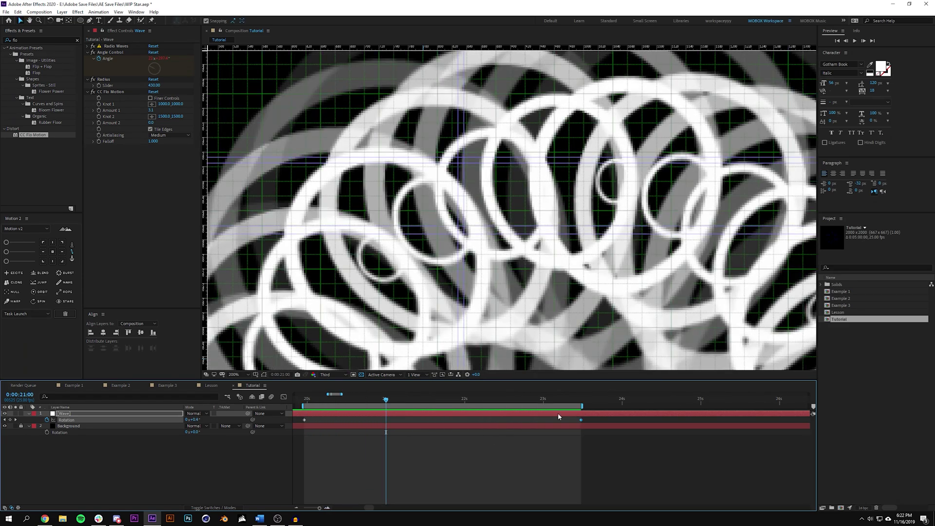
{"action": "left_click_drag", "start_coordinate": [585, 407], "coordinate": [587, 407]}
{"action": "left_click", "coordinate": [568, 399]}
{"action": "key", "text": "space"}
{"action": "mouse_move", "coordinate": [581, 419]}
{"action": "left_mouse_down"}
{"action": "mouse_move", "coordinate": [590, 420]}
{"action": "mouse_move", "coordinate": [585, 402]}
{"action": "mouse_move", "coordinate": [575, 403]}
{"action": "mouse_move", "coordinate": [575, 419]}
{"action": "left_mouse_up"}
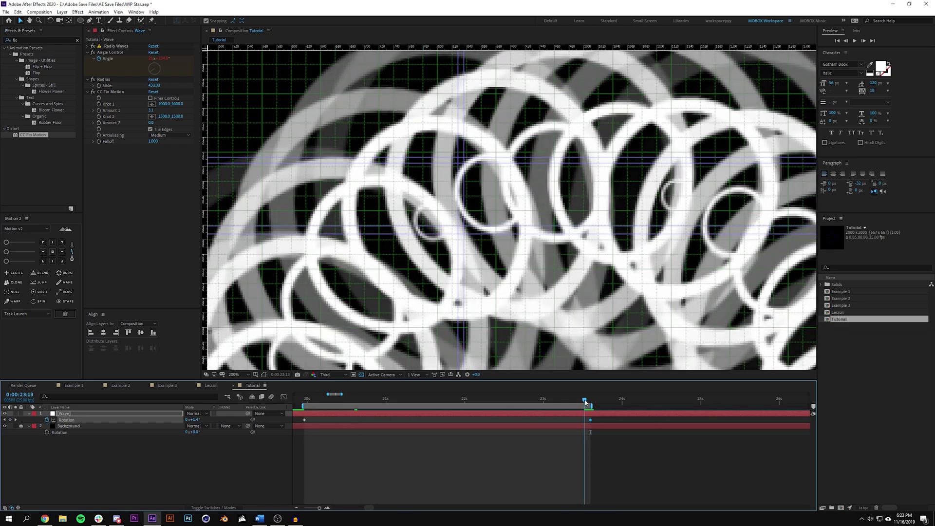
{"action": "key", "text": "n"}
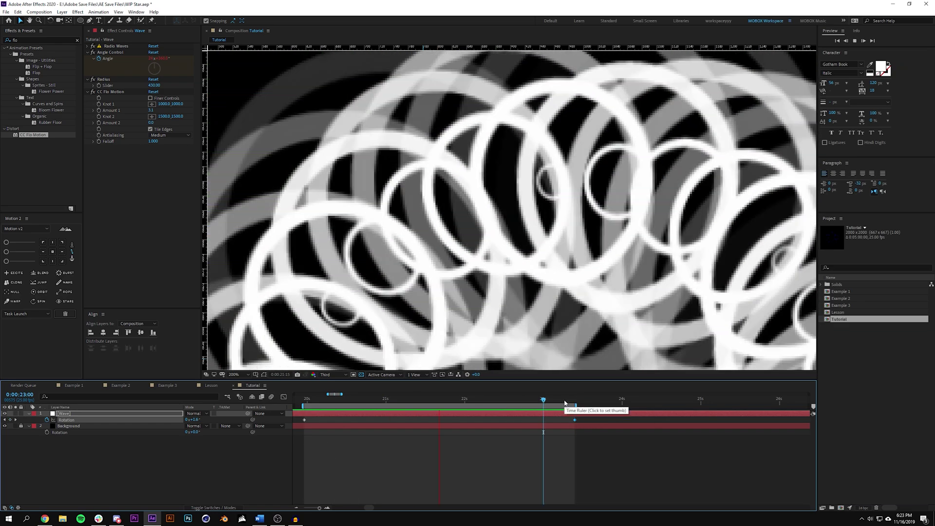
Extend the work area end and the last rotation keyframe a few frames past 0:00:23:10 and play the loop at full-composition view.
{"action": "mouse_move", "coordinate": [575, 406]}
{"action": "left_mouse_down"}
{"action": "mouse_move", "coordinate": [590, 406]}
{"action": "mouse_move", "coordinate": [588, 419]}
{"action": "left_mouse_up"}
{"action": "left_click", "coordinate": [577, 399]}
{"action": "key", "text": "space"}
{"action": "scroll", "coordinate": [514, 288], "scroll_direction": "down", "scroll_amount": 1}
{"action": "scroll", "coordinate": [513, 288], "scroll_direction": "down", "scroll_amount": 1}
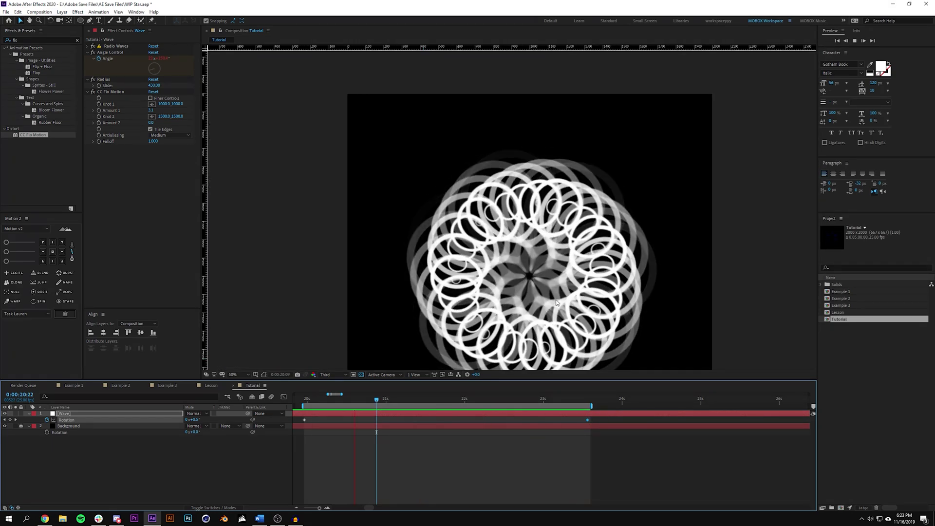
{"action": "scroll", "coordinate": [555, 302], "scroll_direction": "down", "scroll_amount": 1}
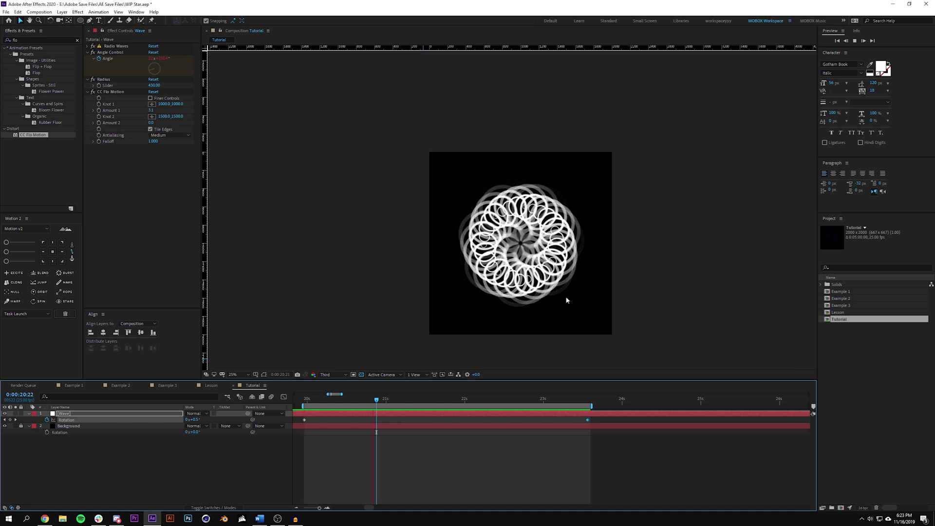
Stop the loop playback and remove all the guides from the composition view.
{"action": "key", "text": "space"}
{"action": "scroll", "coordinate": [526, 240], "scroll_direction": "up", "scroll_amount": 1}
{"action": "left_click_drag", "start_coordinate": [525, 240], "coordinate": [512, 229]}
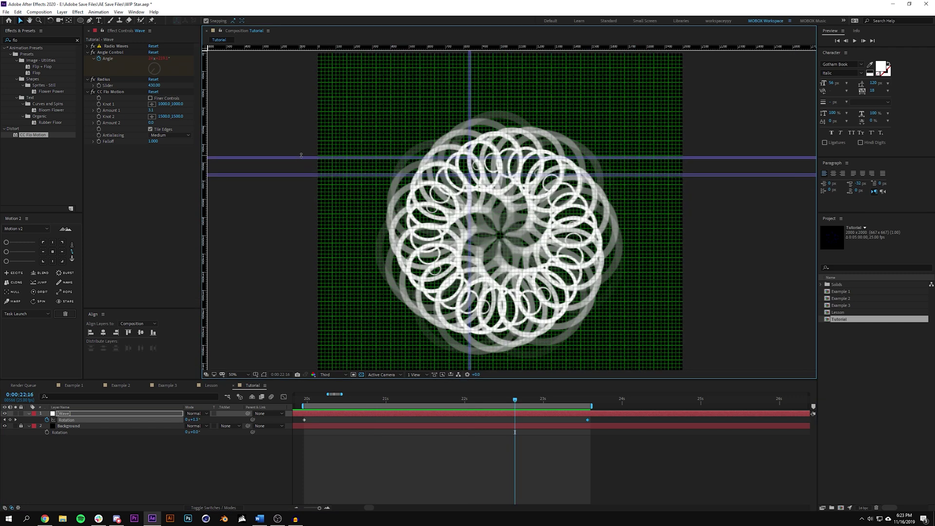
{"action": "left_click", "coordinate": [258, 159]}
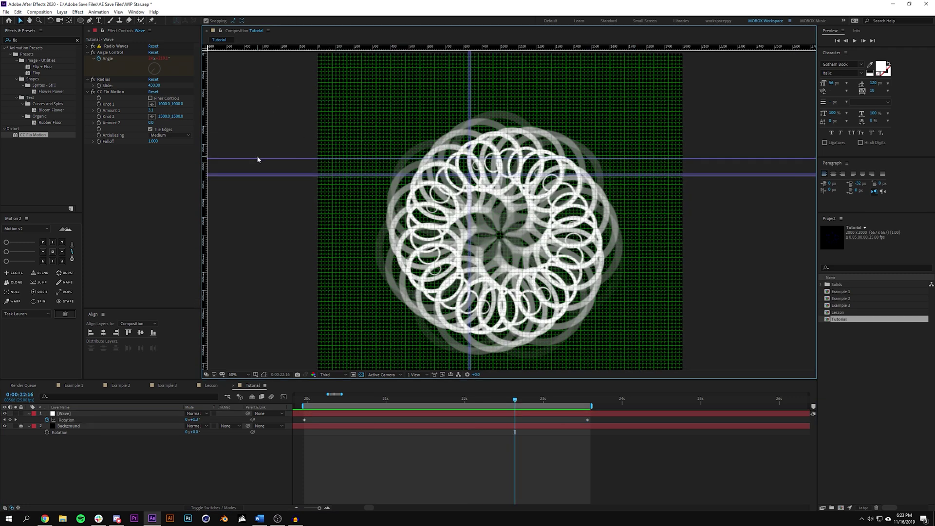
{"action": "left_click_drag", "start_coordinate": [258, 158], "coordinate": [258, 44]}
{"action": "left_click_drag", "start_coordinate": [254, 176], "coordinate": [267, 14]}
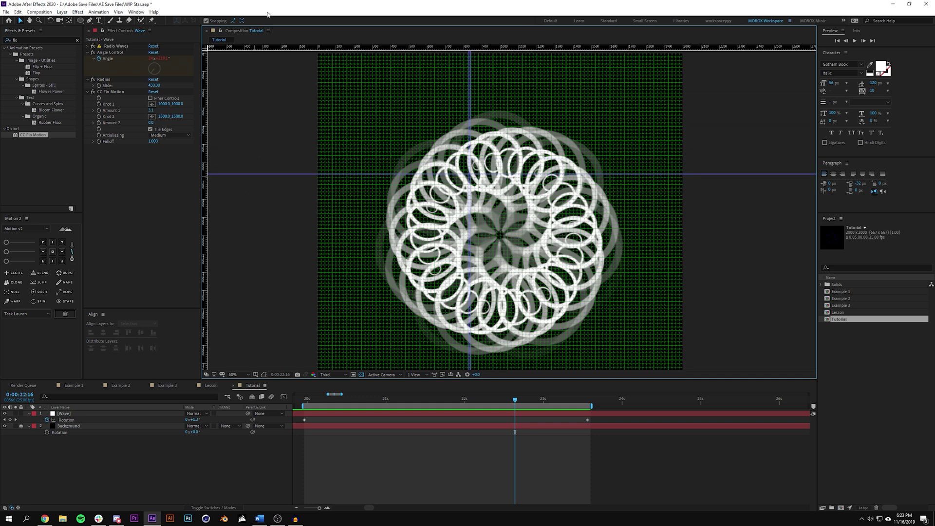
{"action": "left_click_drag", "start_coordinate": [249, 171], "coordinate": [341, 44]}
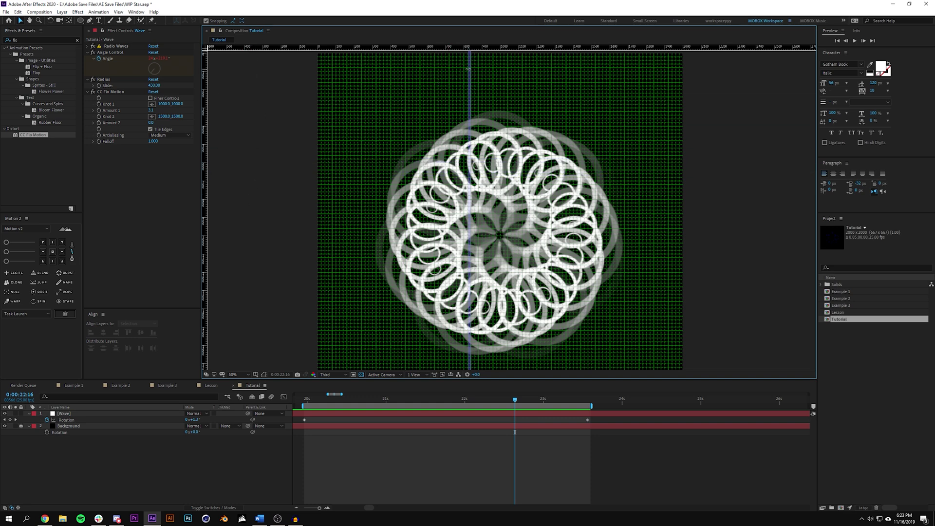
{"action": "left_click_drag", "start_coordinate": [469, 88], "coordinate": [129, 145]}
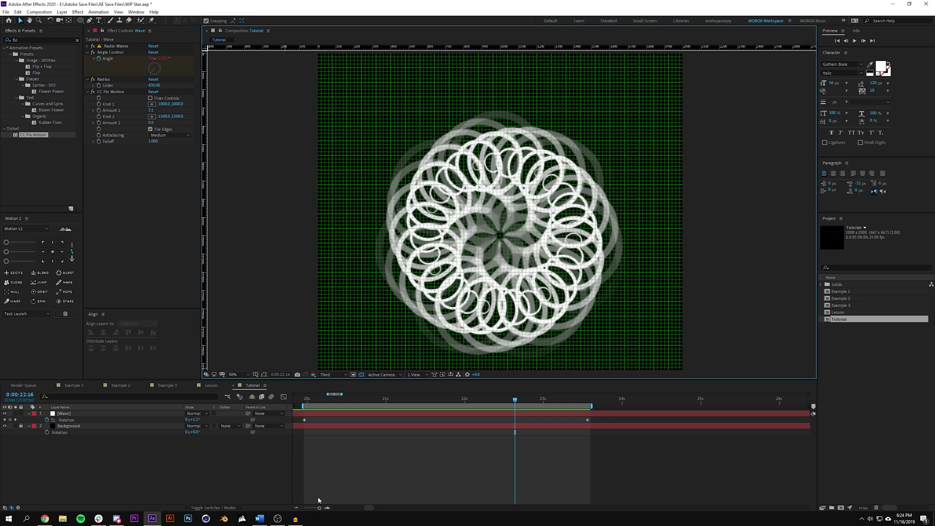
Hide the grid and the rulers in the composition view.
{"action": "left_click", "coordinate": [296, 507]}
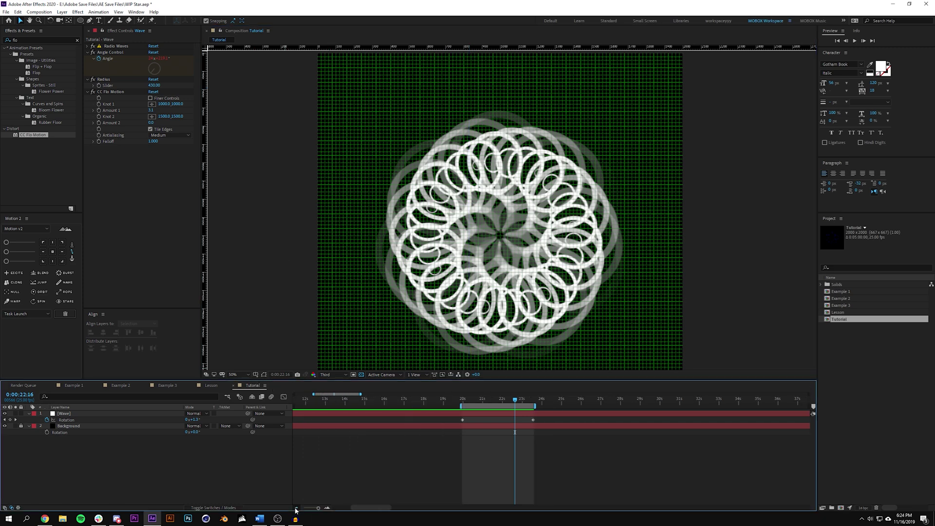
{"action": "left_click", "coordinate": [327, 507]}
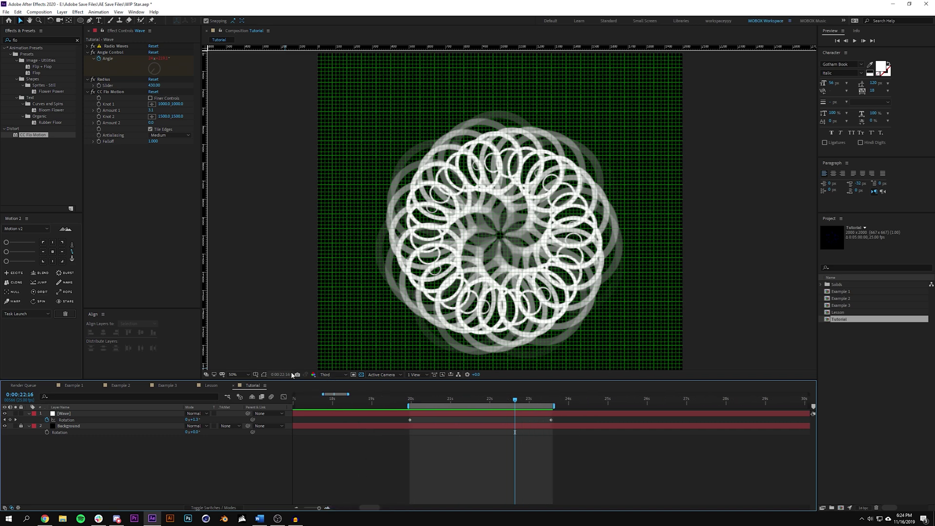
{"action": "left_click", "coordinate": [255, 374]}
{"action": "left_click", "coordinate": [272, 400]}
{"action": "scroll", "coordinate": [459, 230], "scroll_direction": "up", "scroll_amount": 1}
{"action": "scroll", "coordinate": [461, 232], "scroll_direction": "down", "scroll_amount": 1}
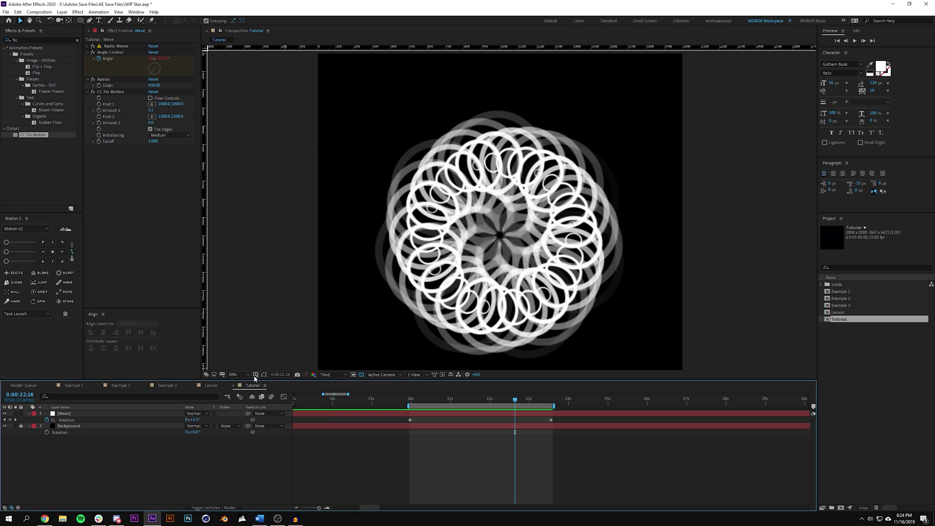
{"action": "left_click", "coordinate": [255, 374]}
{"action": "left_click", "coordinate": [273, 417]}
Create an adjustment layer above the Wave layer and apply the Channel Blur effect to it.
{"action": "left_click", "coordinate": [62, 12]}
{"action": "mouse_move", "coordinate": [97, 19]}
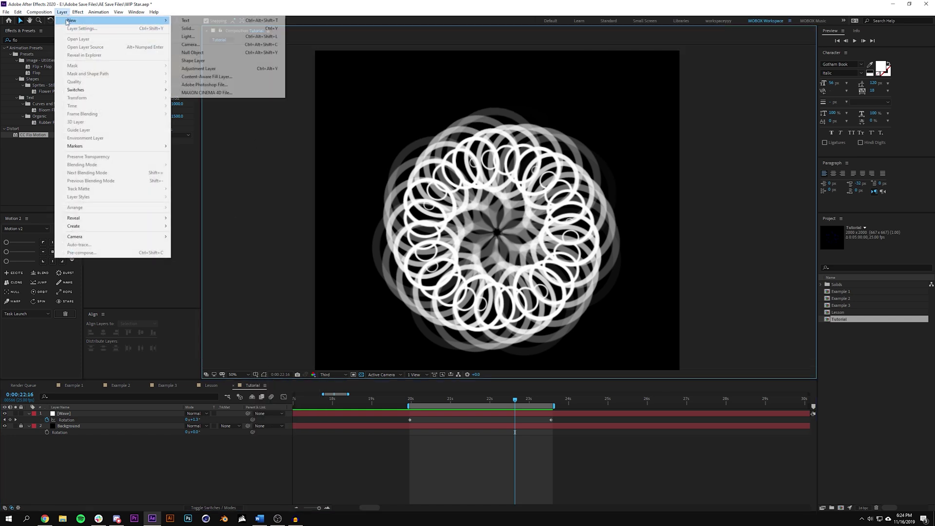
{"action": "left_click", "coordinate": [205, 68]}
{"action": "left_click", "coordinate": [69, 413]}
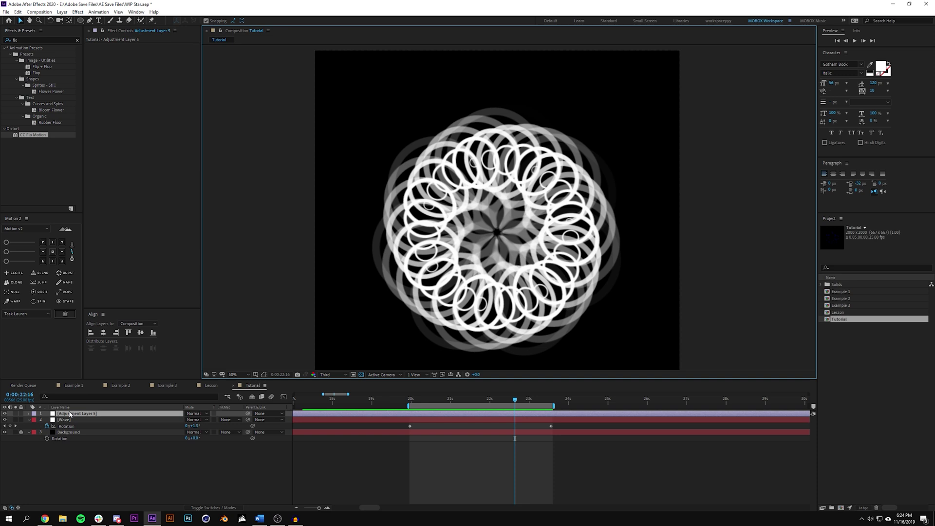
{"action": "left_click", "coordinate": [29, 420]}
{"action": "left_click", "coordinate": [29, 40]}
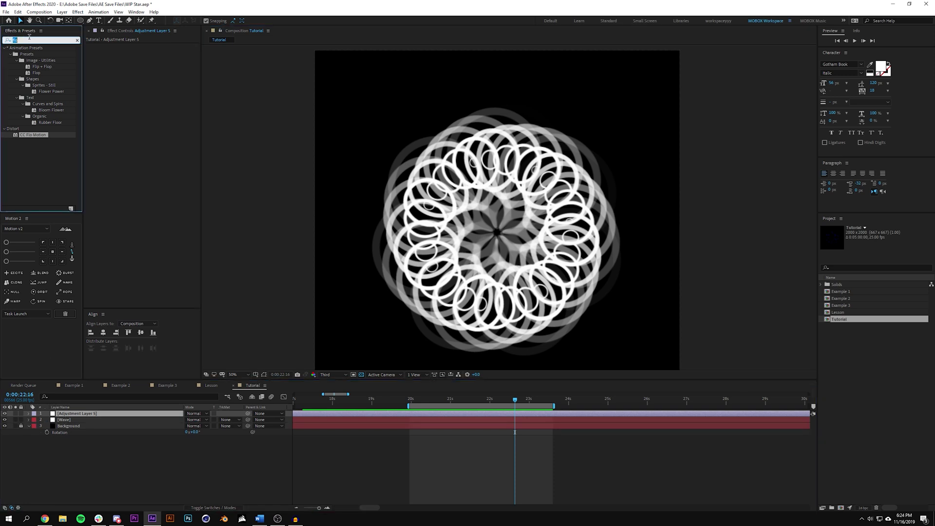
{"action": "type", "text": "channel"}
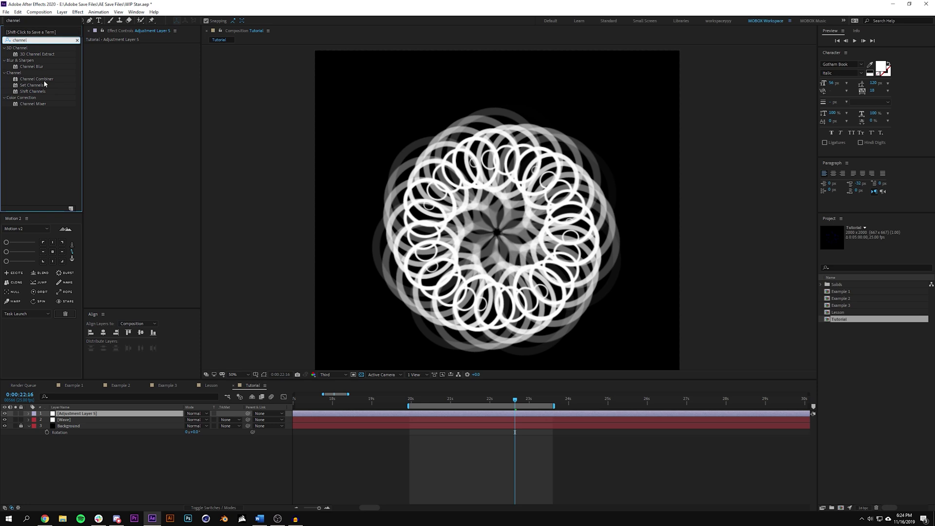
{"action": "left_click_drag", "start_coordinate": [32, 66], "coordinate": [121, 83]}
Apply Glow to the adjustment layer with threshold 100%, radius 138 and intensity 2.2, and collapse both effects' settings.
{"action": "left_click", "coordinate": [57, 42]}
{"action": "type", "text": "glow"}
{"action": "left_click_drag", "start_coordinate": [31, 91], "coordinate": [155, 104]}
{"action": "left_click", "coordinate": [152, 52]}
{"action": "left_click", "coordinate": [88, 46], "text": "ctrl"}
Apply the Tint effect to the adjustment layer and map white to red FF0024.
{"action": "left_click", "coordinate": [38, 39]}
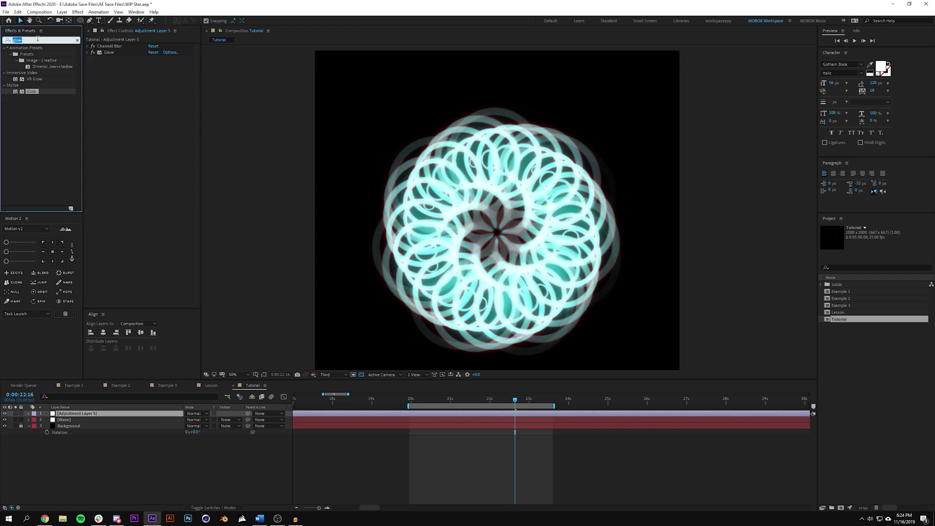
{"action": "type", "text": "tint"}
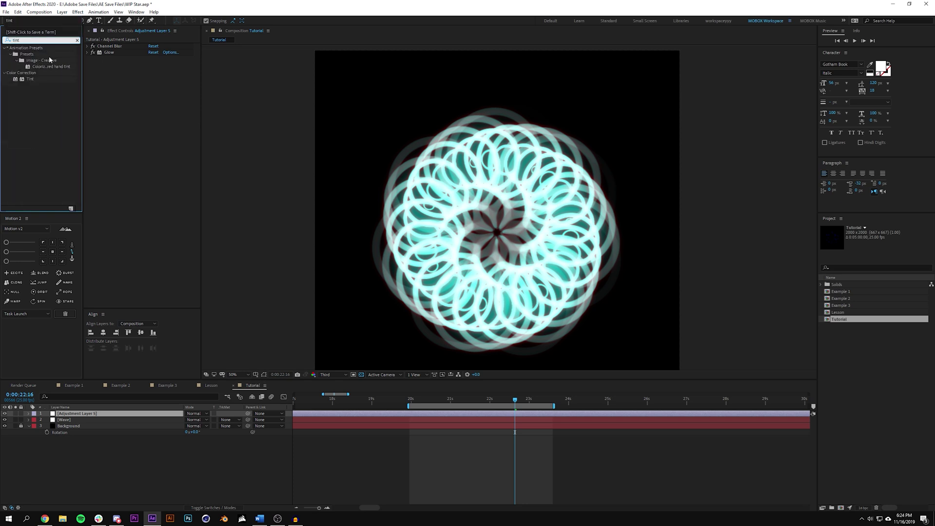
{"action": "left_click_drag", "start_coordinate": [30, 79], "coordinate": [160, 73]}
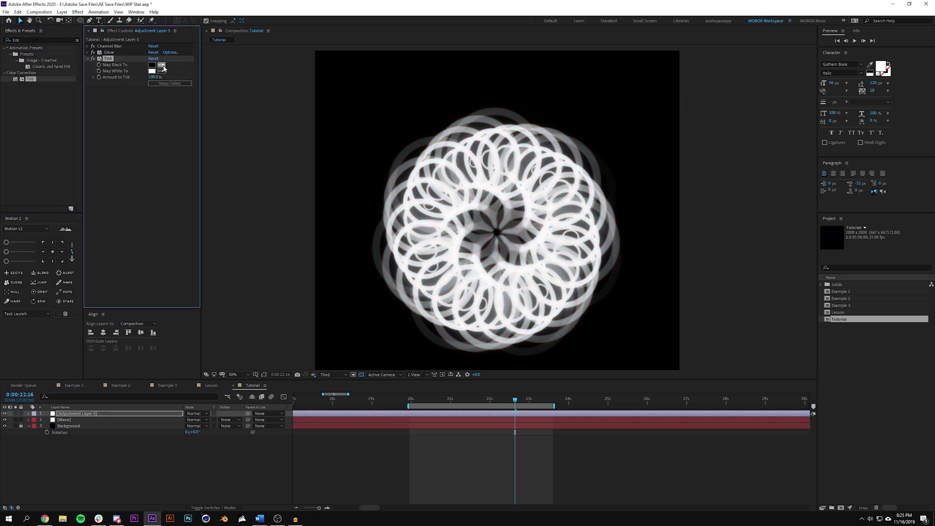
{"action": "left_click", "coordinate": [151, 70]}
{"action": "left_click_drag", "start_coordinate": [233, 105], "coordinate": [266, 95]}
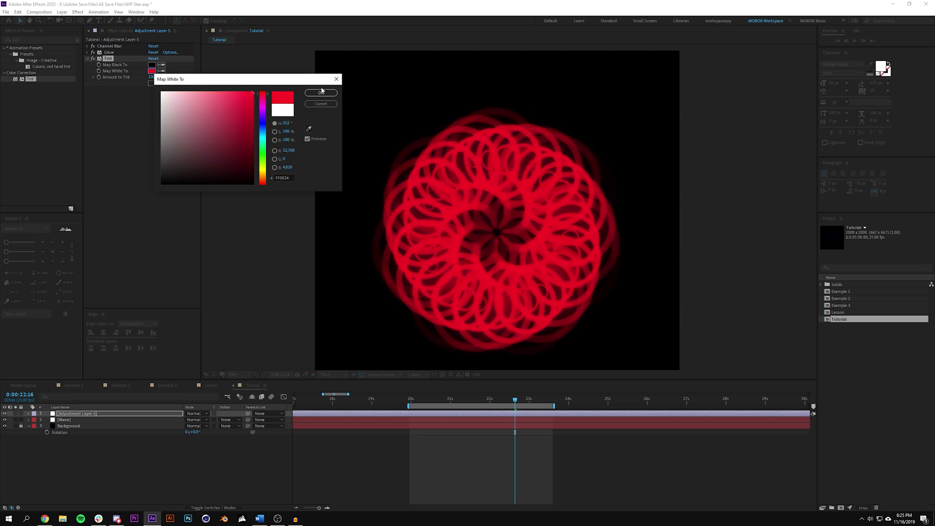
{"action": "left_click", "coordinate": [321, 92]}
Set the Tint effect's Map Black To colour to the very dark blue 020010.
{"action": "left_click", "coordinate": [151, 64]}
{"action": "mouse_move", "coordinate": [171, 92]}
{"action": "left_mouse_down"}
{"action": "mouse_move", "coordinate": [284, 72]}
{"action": "mouse_move", "coordinate": [280, 178]}
{"action": "left_mouse_up"}
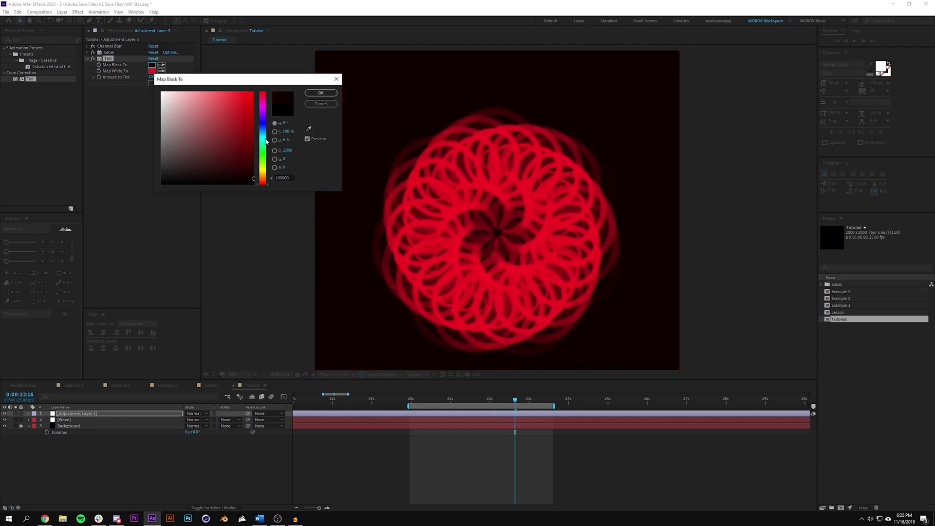
{"action": "left_click", "coordinate": [265, 123]}
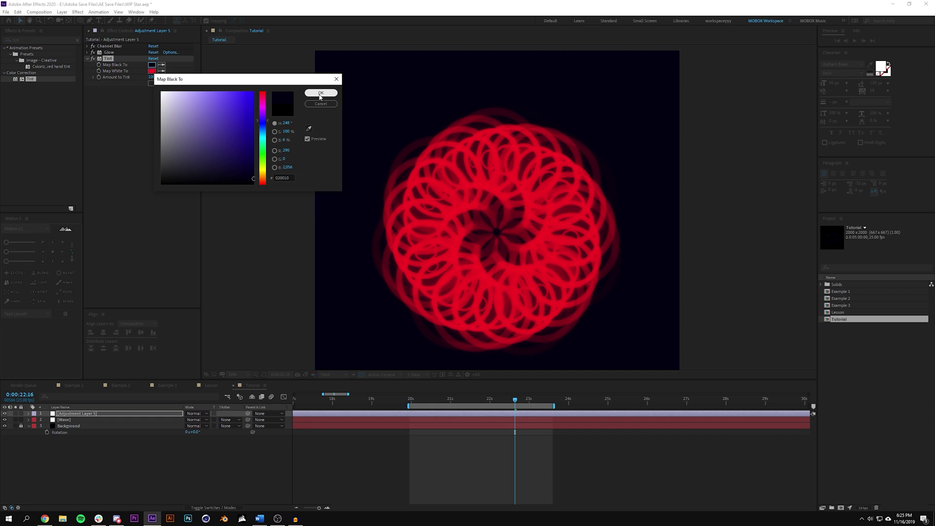
{"action": "left_click", "coordinate": [319, 93]}
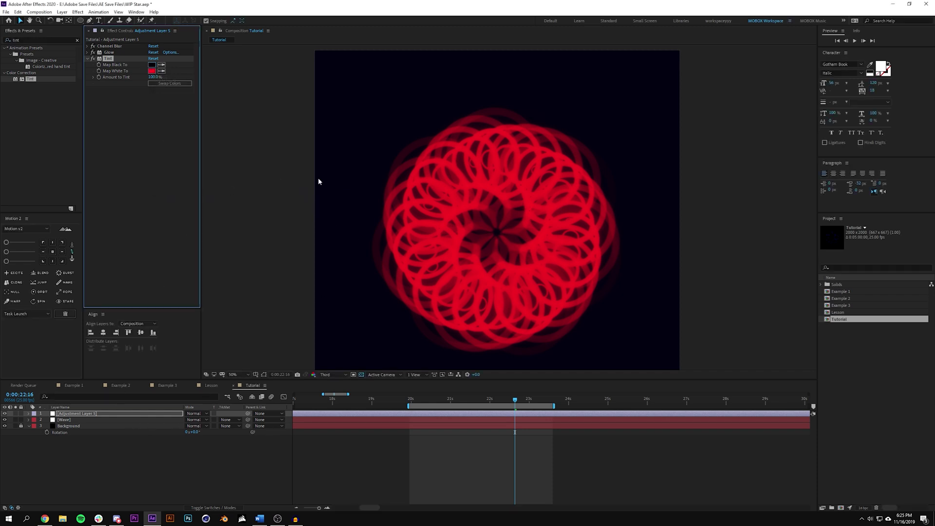
Create a second adjustment layer at the top of the layer stack.
{"action": "left_click", "coordinate": [38, 38]}
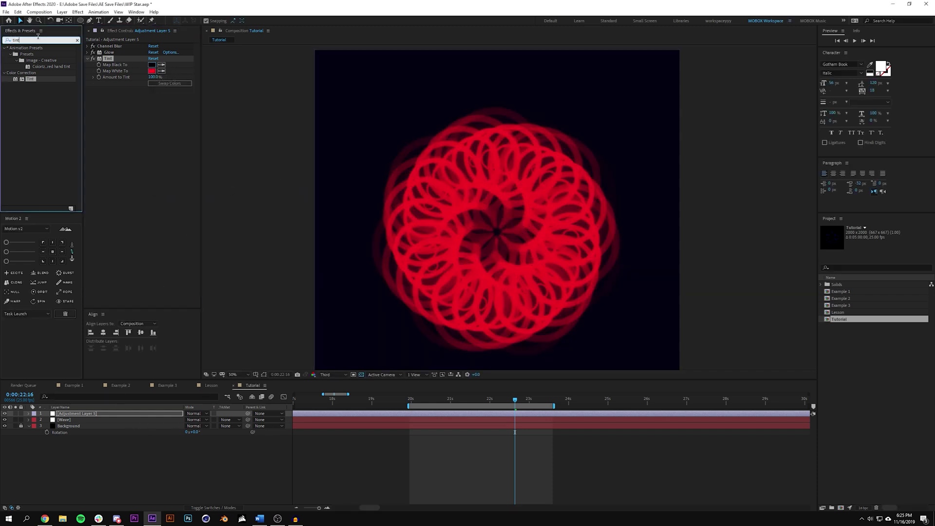
{"action": "left_click", "coordinate": [121, 435]}
{"action": "left_click", "coordinate": [62, 12]}
{"action": "mouse_move", "coordinate": [72, 20]}
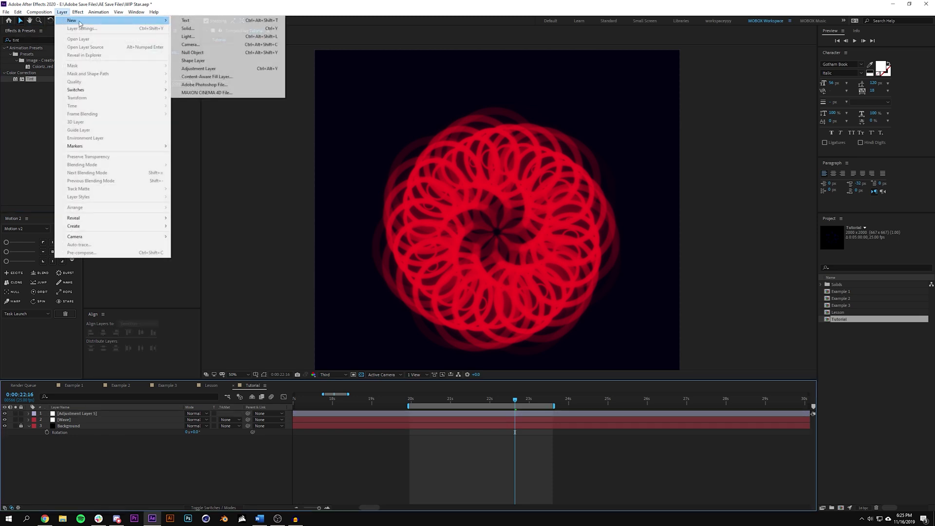
{"action": "left_click", "coordinate": [196, 68]}
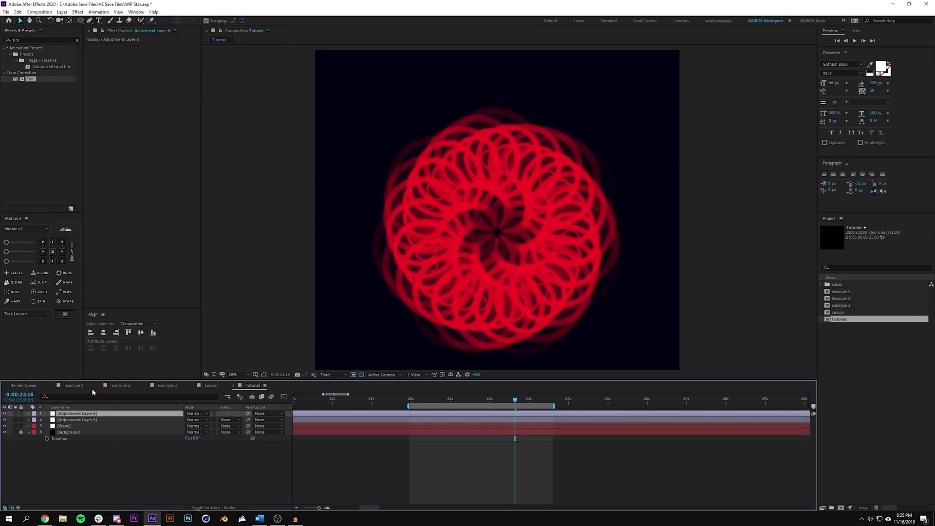
Apply the Noise effect to the new adjustment layer with the amount of noise at 21%.
{"action": "left_click", "coordinate": [32, 40]}
{"action": "left_click", "coordinate": [32, 40]}
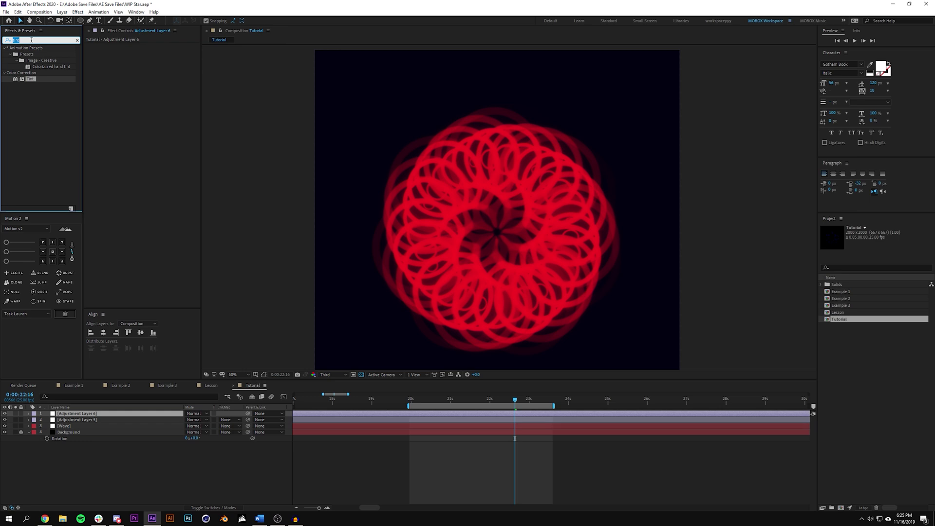
{"action": "type", "text": "noise"}
{"action": "left_click_drag", "start_coordinate": [28, 78], "coordinate": [97, 413]}
{"action": "left_click_drag", "start_coordinate": [150, 51], "coordinate": [158, 52]}
Switch the preview resolution to Full and inspect the noise grain on the rings up close.
{"action": "key", "text": "ctrl+j"}
{"action": "scroll", "coordinate": [519, 187], "scroll_direction": "up", "scroll_amount": 1}
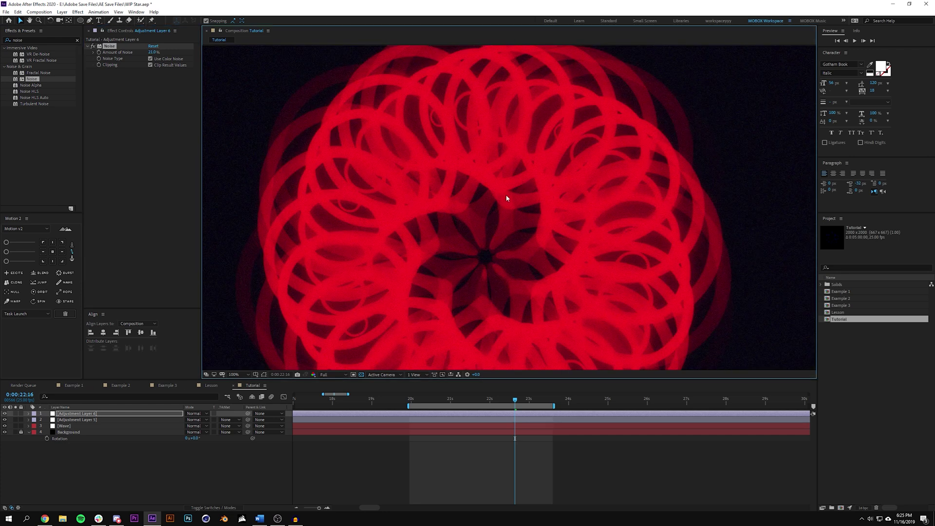
{"action": "scroll", "coordinate": [506, 198], "scroll_direction": "down", "scroll_amount": 2}
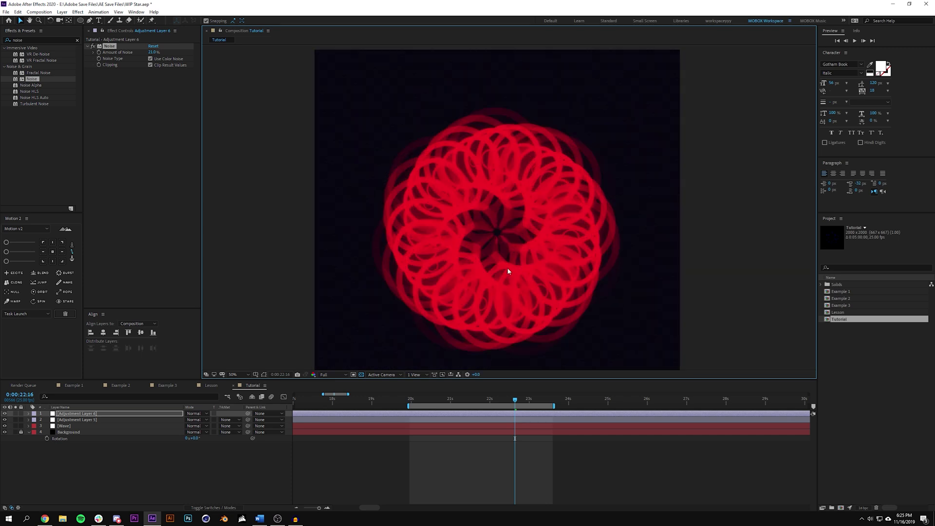
{"action": "scroll", "coordinate": [500, 168], "scroll_direction": "up", "scroll_amount": 3}
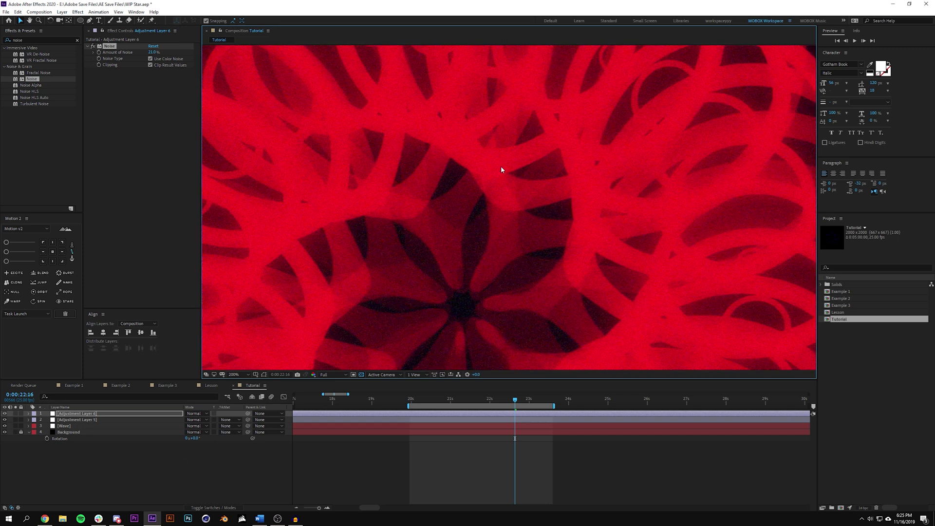
{"action": "left_click_drag", "start_coordinate": [501, 167], "coordinate": [499, 319]}
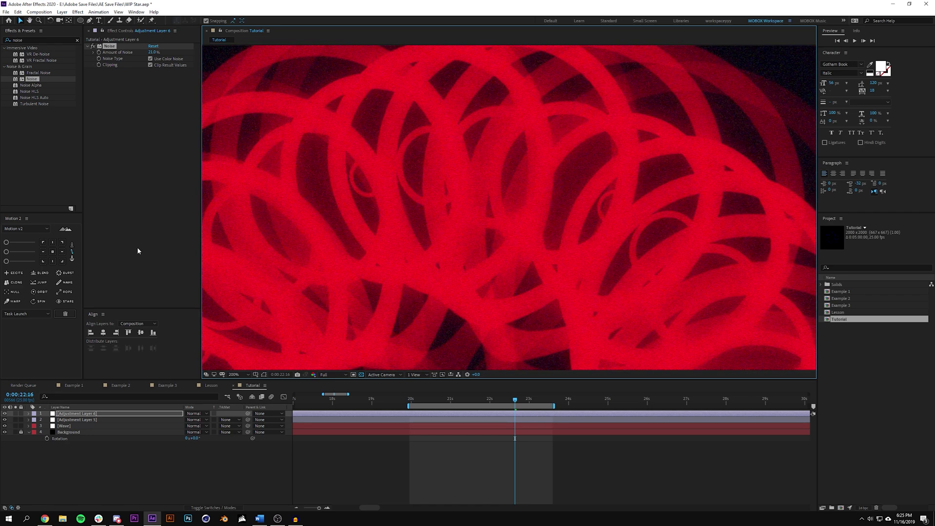
Compare the pattern with the Glow effect of the lower adjustment layer switched off and on.
{"action": "left_click", "coordinate": [74, 419]}
{"action": "left_click", "coordinate": [92, 52]}
{"action": "left_click", "coordinate": [92, 52]}
{"action": "left_click", "coordinate": [93, 52]}
{"action": "scroll", "coordinate": [505, 236], "scroll_direction": "down", "scroll_amount": 2}
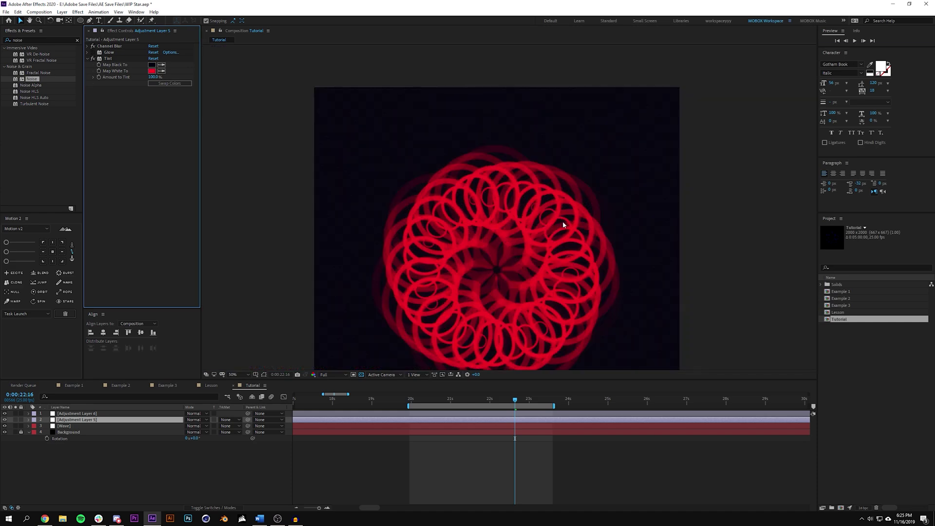
{"action": "scroll", "coordinate": [563, 224], "scroll_direction": "up", "scroll_amount": 2}
Set the Glow effect's radius to 15 and its intensity to 0.7 on the lower adjustment layer.
{"action": "left_click", "coordinate": [88, 52]}
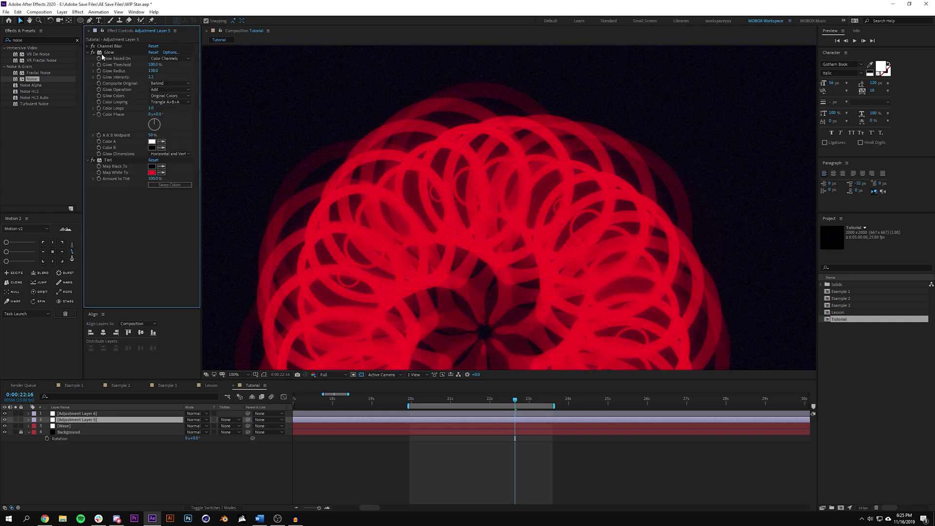
{"action": "left_click", "coordinate": [93, 52]}
{"action": "left_click_drag", "start_coordinate": [139, 68], "coordinate": [116, 85]}
Play the tinted and glowing loop in the work area at full-composition view.
{"action": "scroll", "coordinate": [460, 240], "scroll_direction": "down", "scroll_amount": 2}
{"action": "key", "text": "space"}
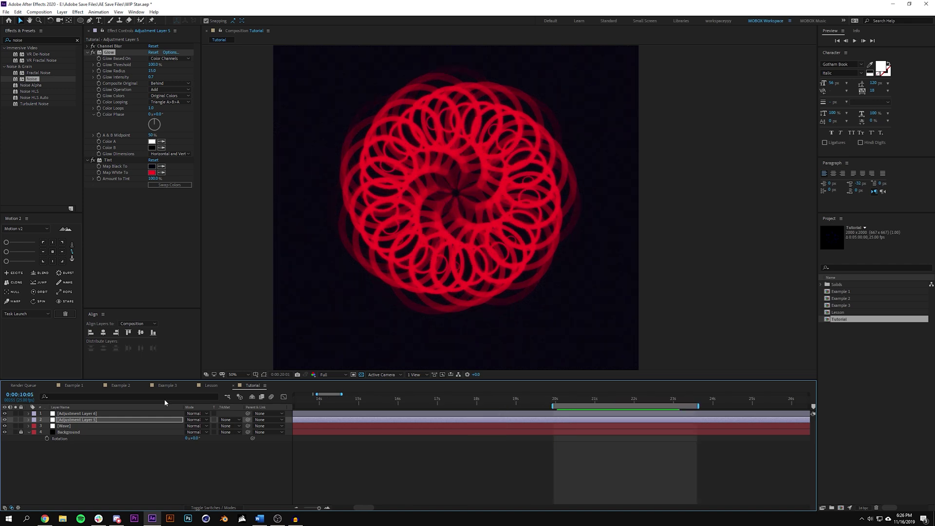
{"action": "key", "text": "space"}
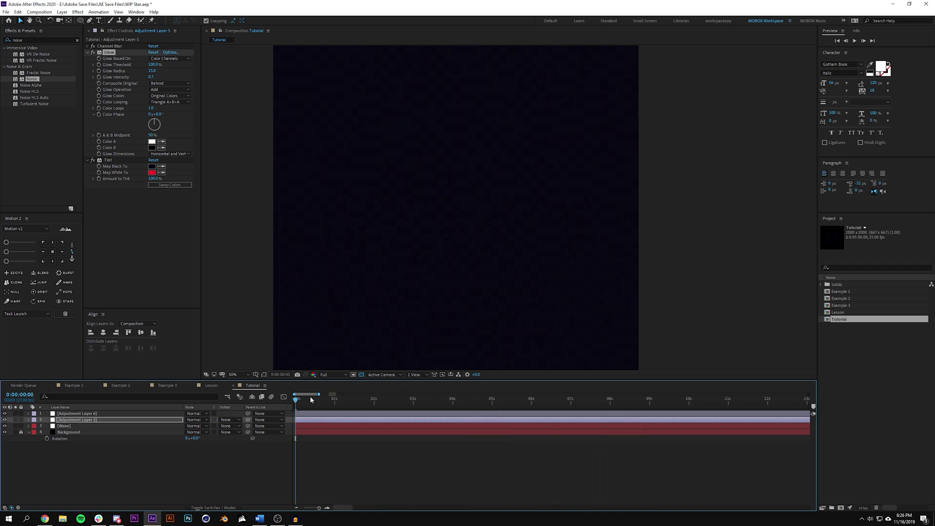
Reveal the keyframes of all layers and move the Wave layer's second Angle keyframe about one frame earlier.
{"action": "key", "text": "ctrl+a"}
{"action": "key", "text": "u"}
{"action": "key", "text": "space"}
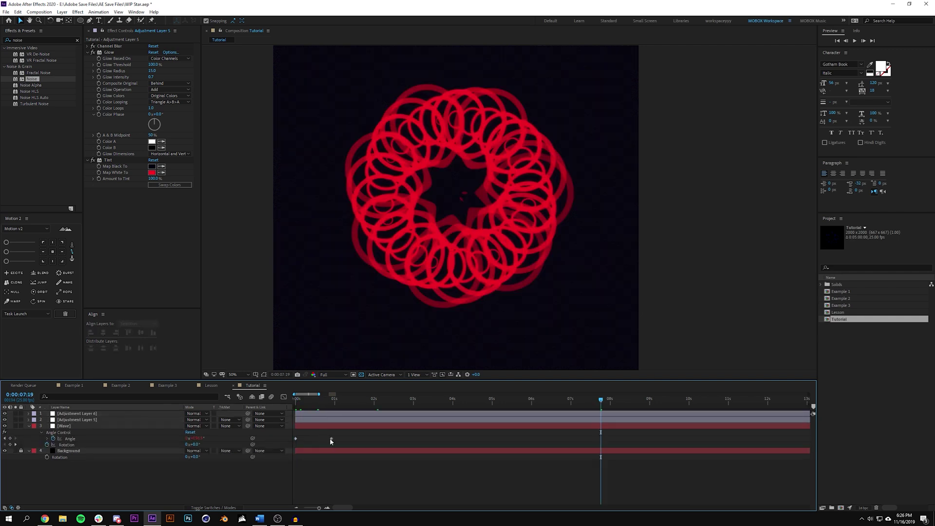
{"action": "left_click", "coordinate": [330, 439]}
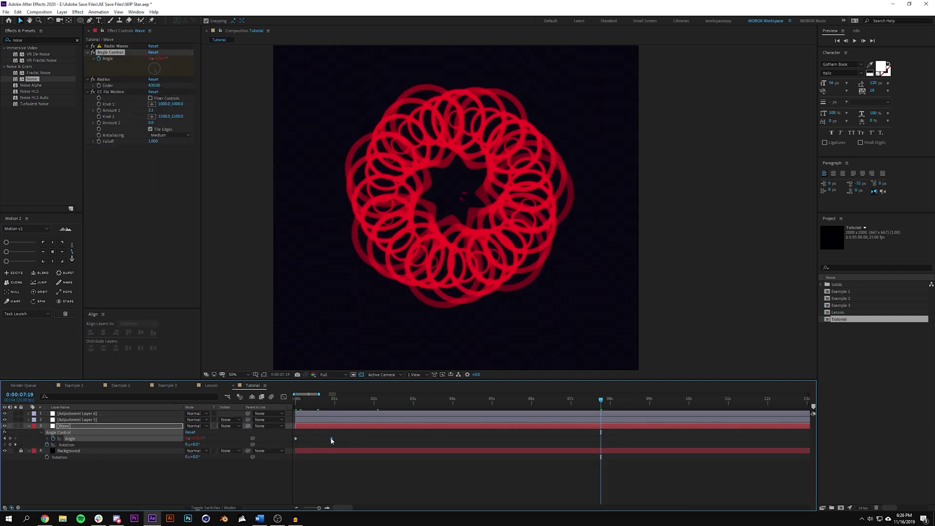
{"action": "left_click_drag", "start_coordinate": [330, 439], "coordinate": [328, 440]}
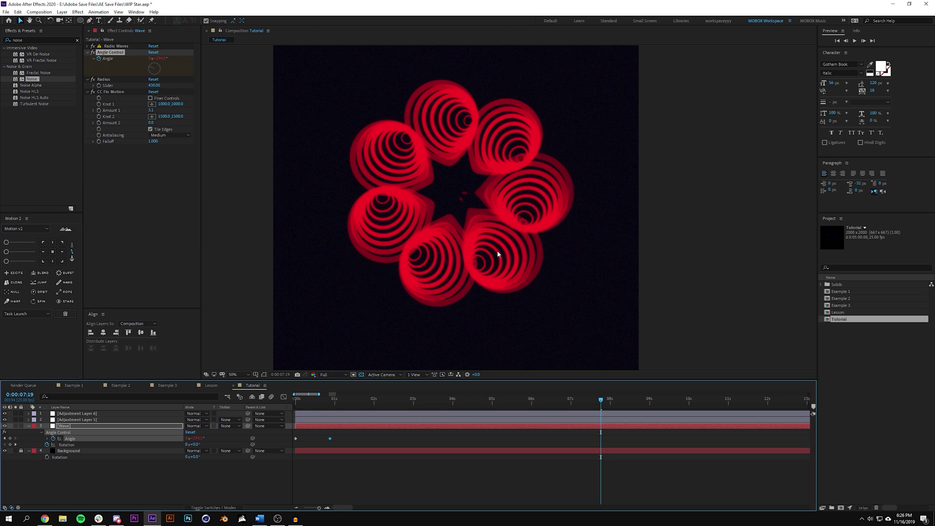
Go to 0:00:21:09 inside the work area and examine the new ring pattern up close.
{"action": "scroll", "coordinate": [498, 253], "scroll_direction": "down", "scroll_amount": 2}
{"action": "key", "text": "minus"}
{"action": "key", "text": "minus"}
{"action": "key", "text": "minus"}
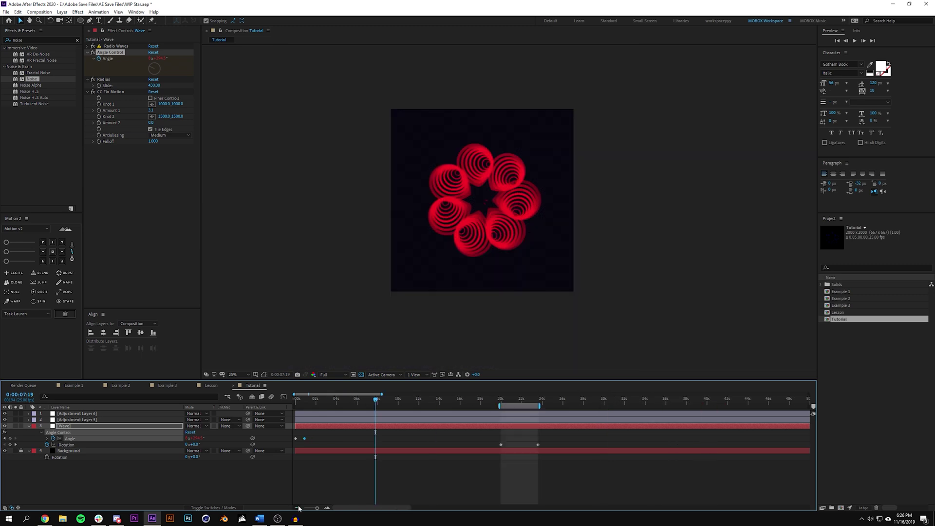
{"action": "left_click", "coordinate": [414, 399]}
{"action": "scroll", "coordinate": [507, 210], "scroll_direction": "up", "scroll_amount": 4}
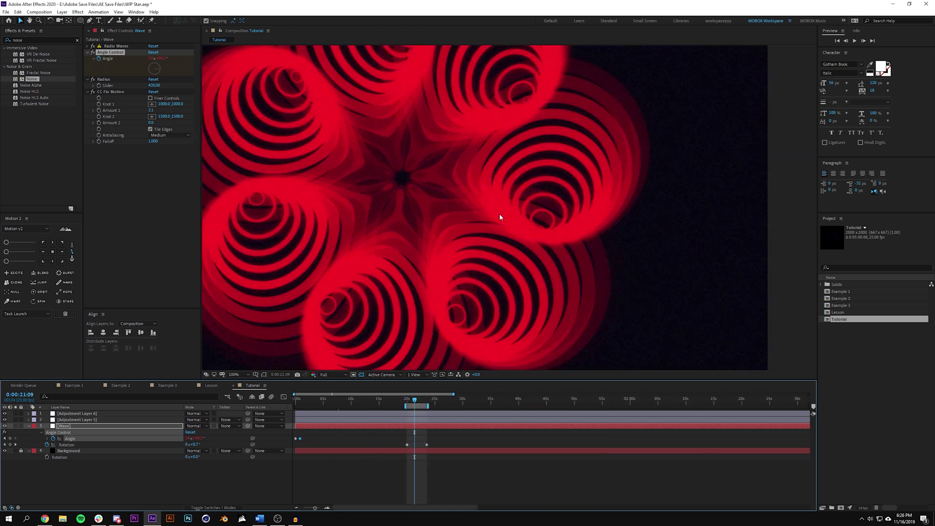
Try later positions for the Wave layer's second Angle keyframe, out to about 5 seconds, and compare the ring patterns.
{"action": "scroll", "coordinate": [484, 219], "scroll_direction": "down", "scroll_amount": 2}
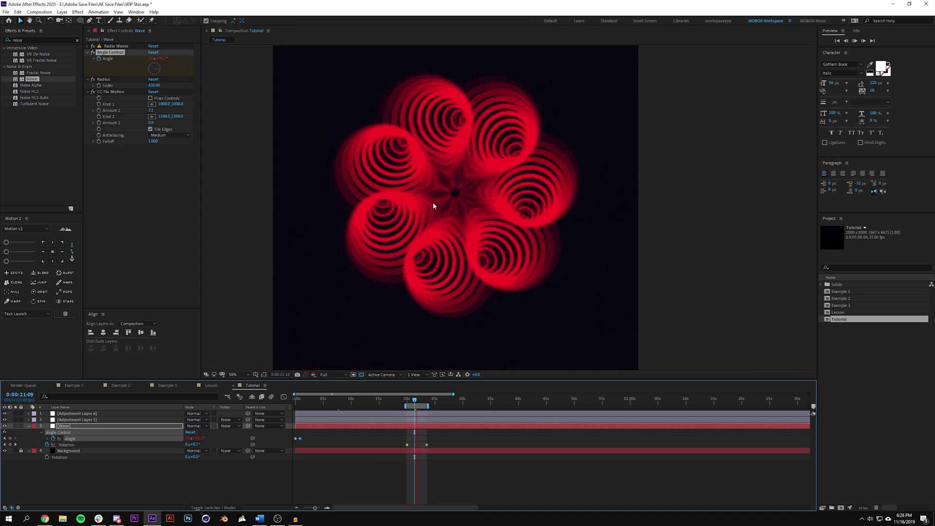
{"action": "left_click_drag", "start_coordinate": [432, 202], "coordinate": [463, 206]}
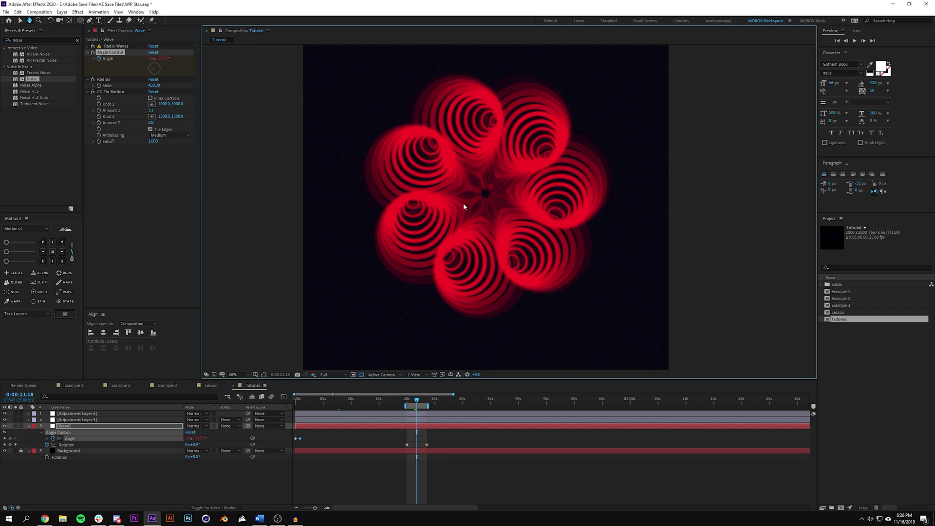
{"action": "left_click_drag", "start_coordinate": [300, 439], "coordinate": [306, 439]}
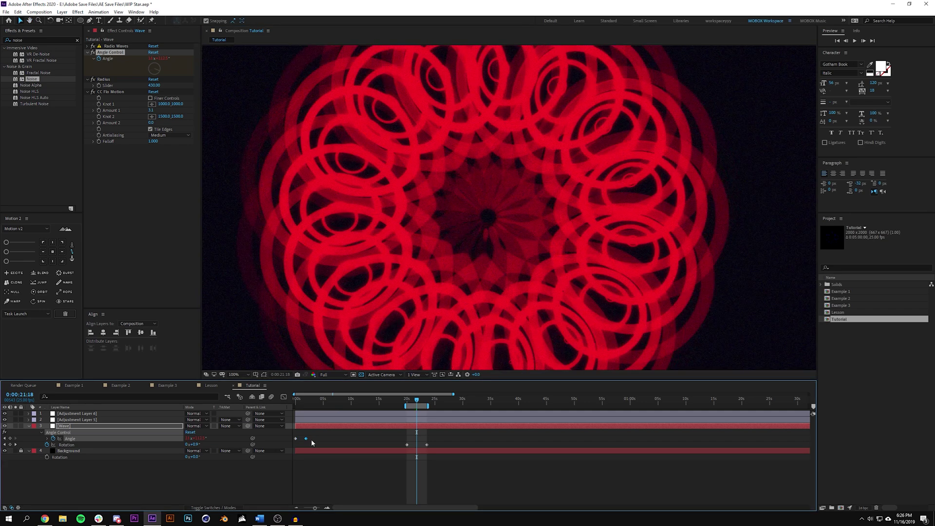
{"action": "left_click_drag", "start_coordinate": [307, 440], "coordinate": [326, 438]}
{"action": "key", "text": "comma"}
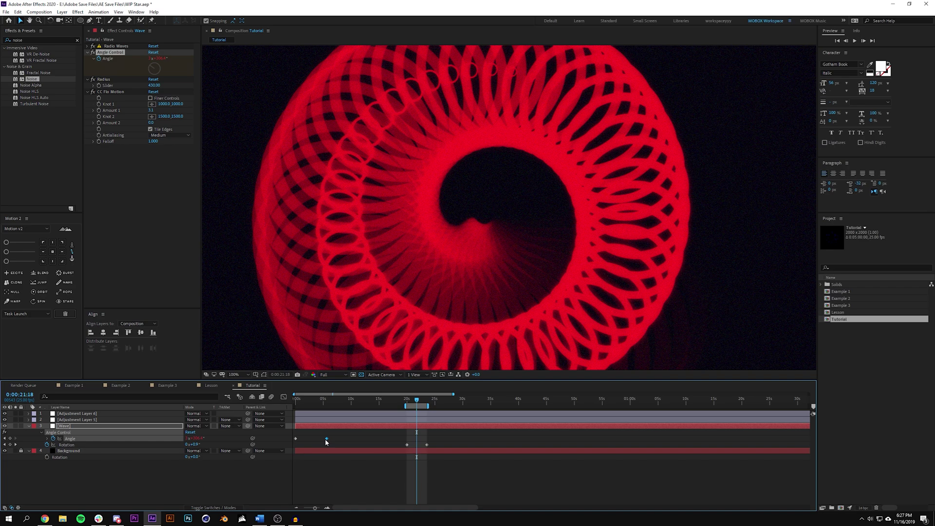
{"action": "left_click_drag", "start_coordinate": [325, 441], "coordinate": [298, 440]}
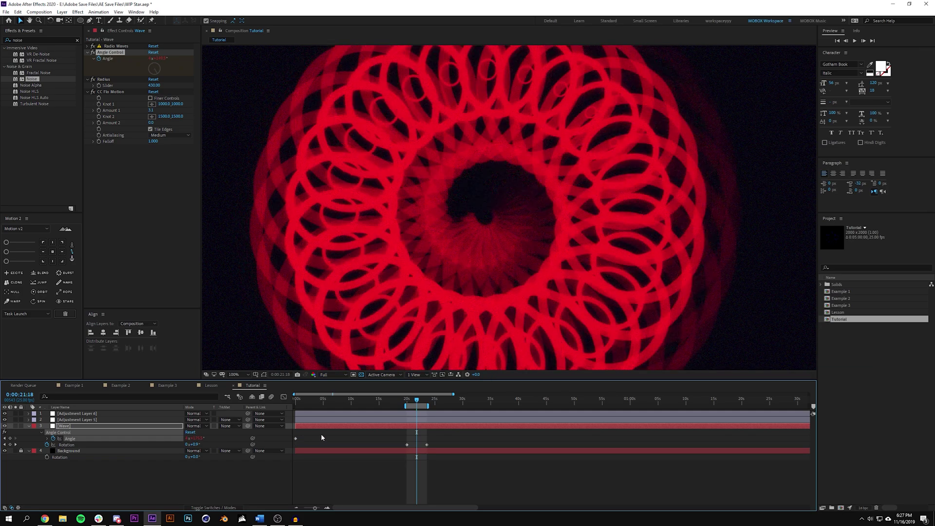
{"action": "left_click_drag", "start_coordinate": [360, 436], "coordinate": [332, 437]}
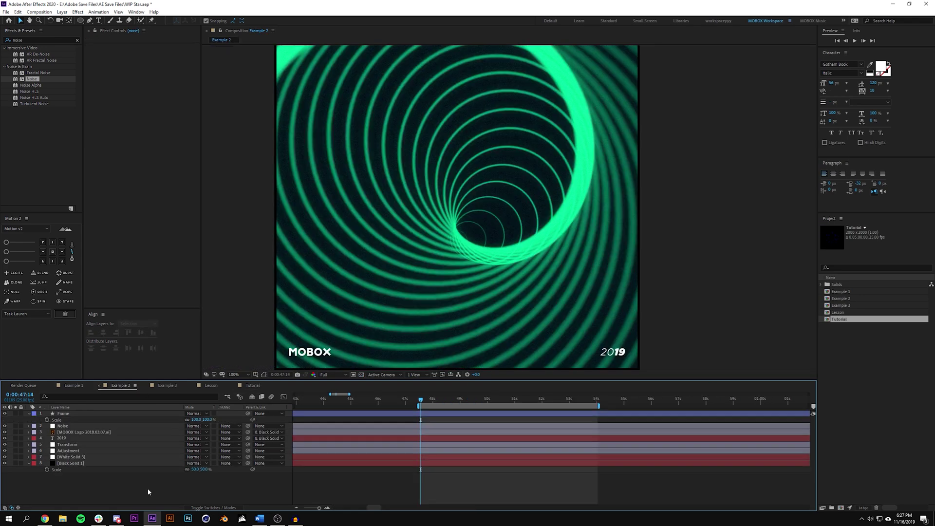
Examine the Angle keyframes of the white solid in the Example 2 composition and its Radio Waves polygon settings.
{"action": "scroll", "coordinate": [286, 467], "scroll_direction": "left", "scroll_amount": 3}
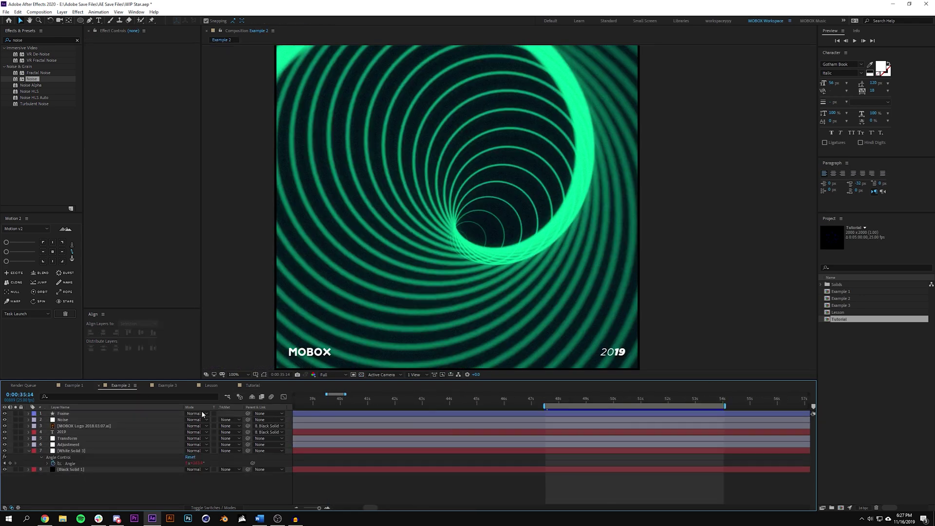
{"action": "key", "text": "Home"}
{"action": "left_click_drag", "start_coordinate": [298, 400], "coordinate": [461, 420]}
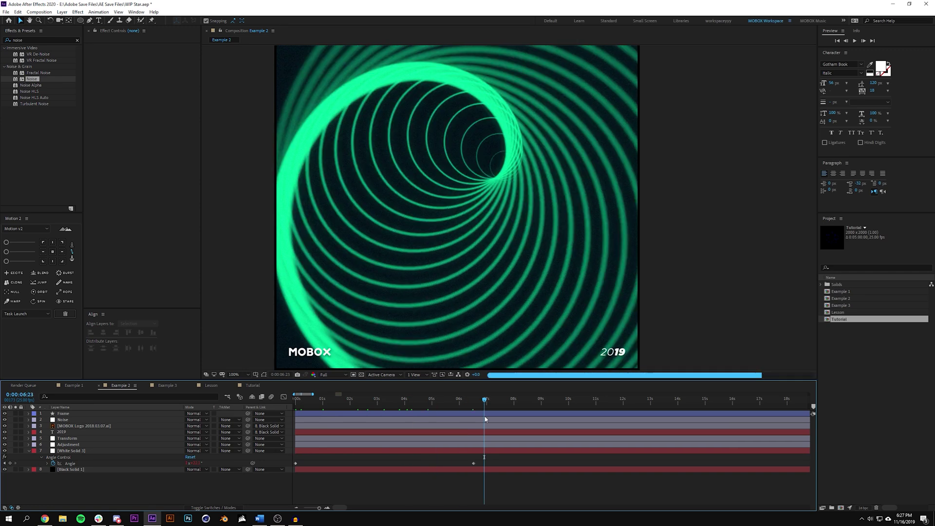
{"action": "left_click", "coordinate": [71, 450]}
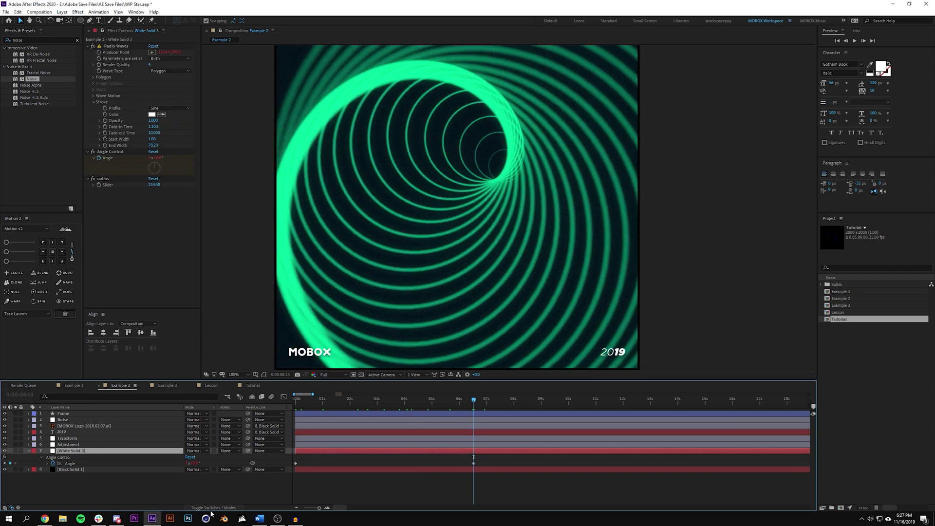
{"action": "left_click", "coordinate": [93, 77]}
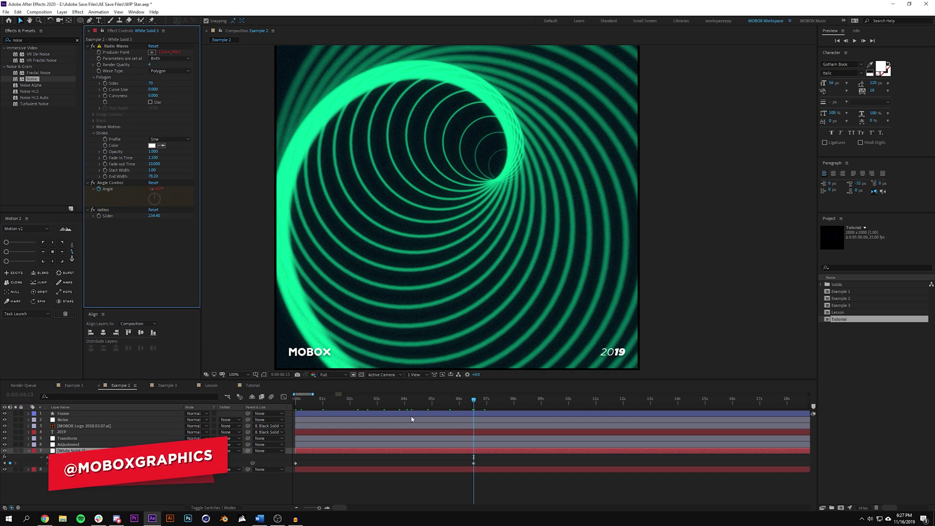
{"action": "left_click", "coordinate": [312, 507]}
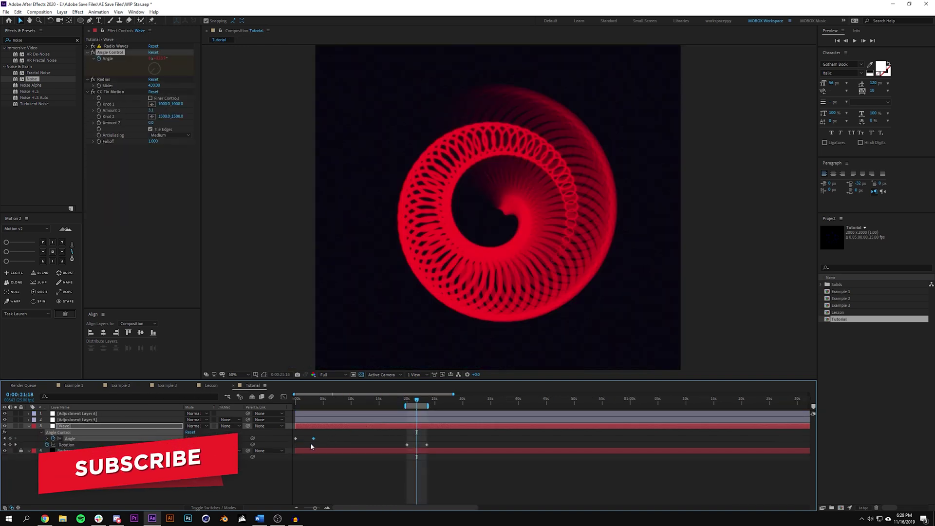
In the Tutorial composition, return the Wave layer's second Angle keyframe to about 1 second and go to 0:00:20:01.
{"action": "left_click_drag", "start_coordinate": [311, 443], "coordinate": [306, 444]}
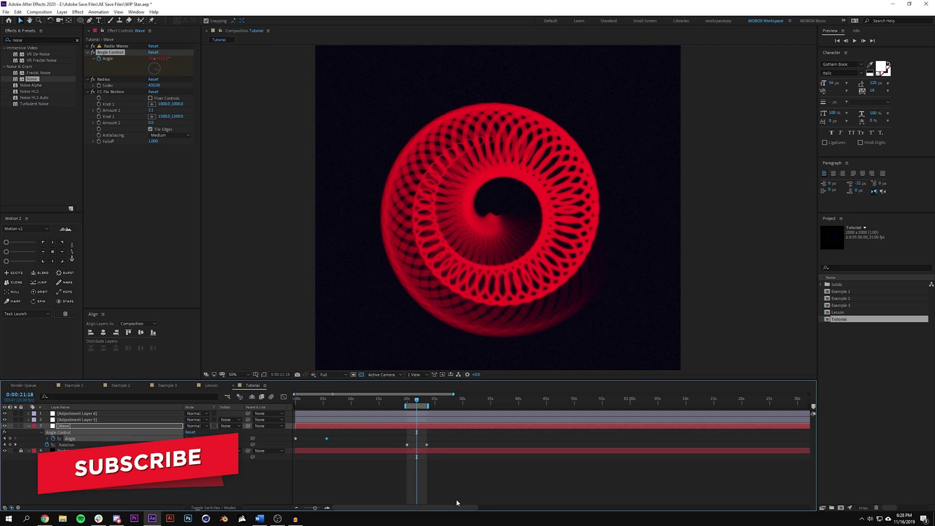
{"action": "key", "text": "ctrl+z"}
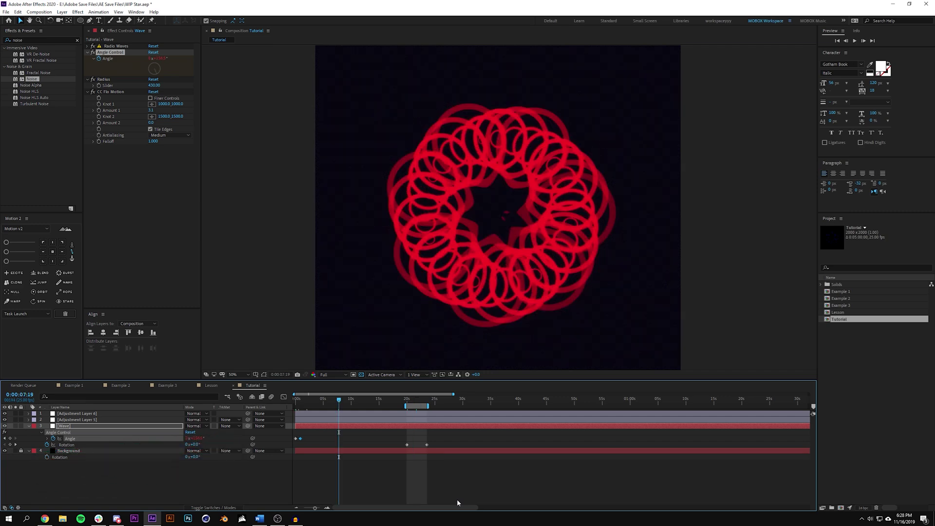
{"action": "left_click", "coordinate": [407, 400]}
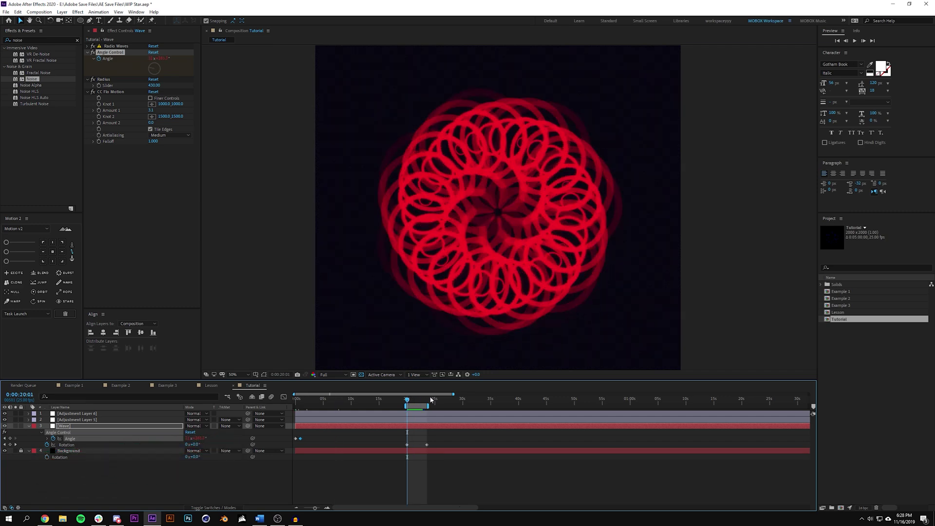